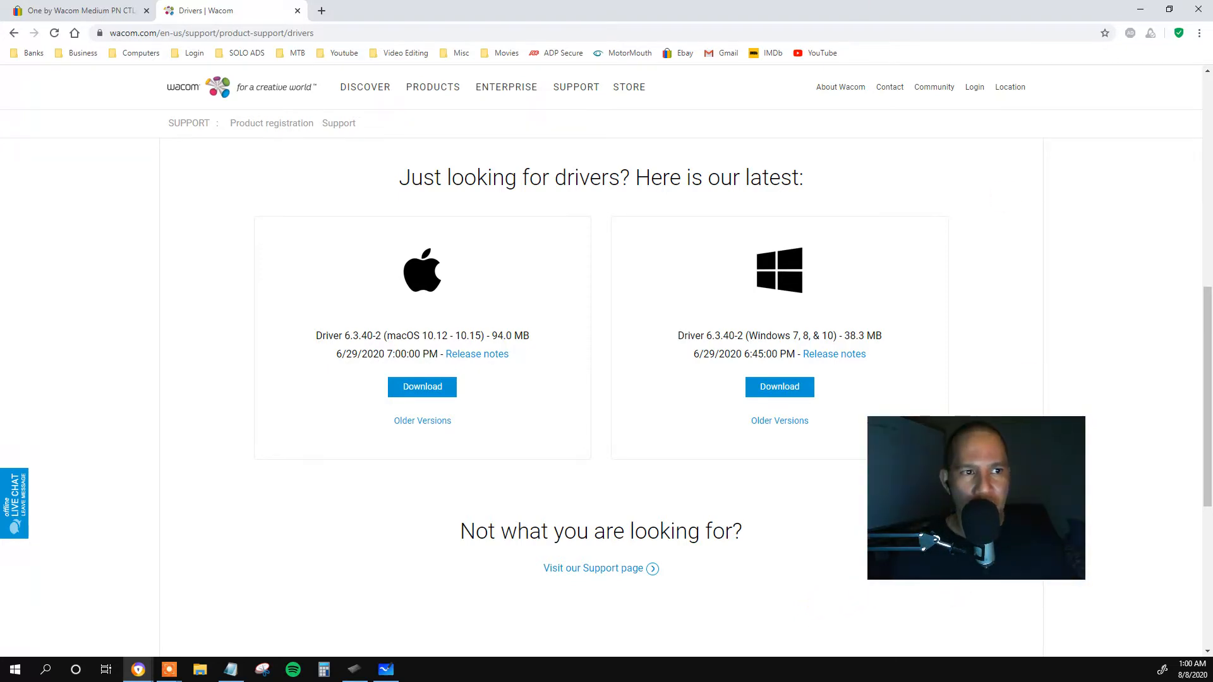
Examine the eBay listing for the One by Wacom Medium CTL-672/K0-C tablet, including its title, price and item specifics.
click(70, 10)
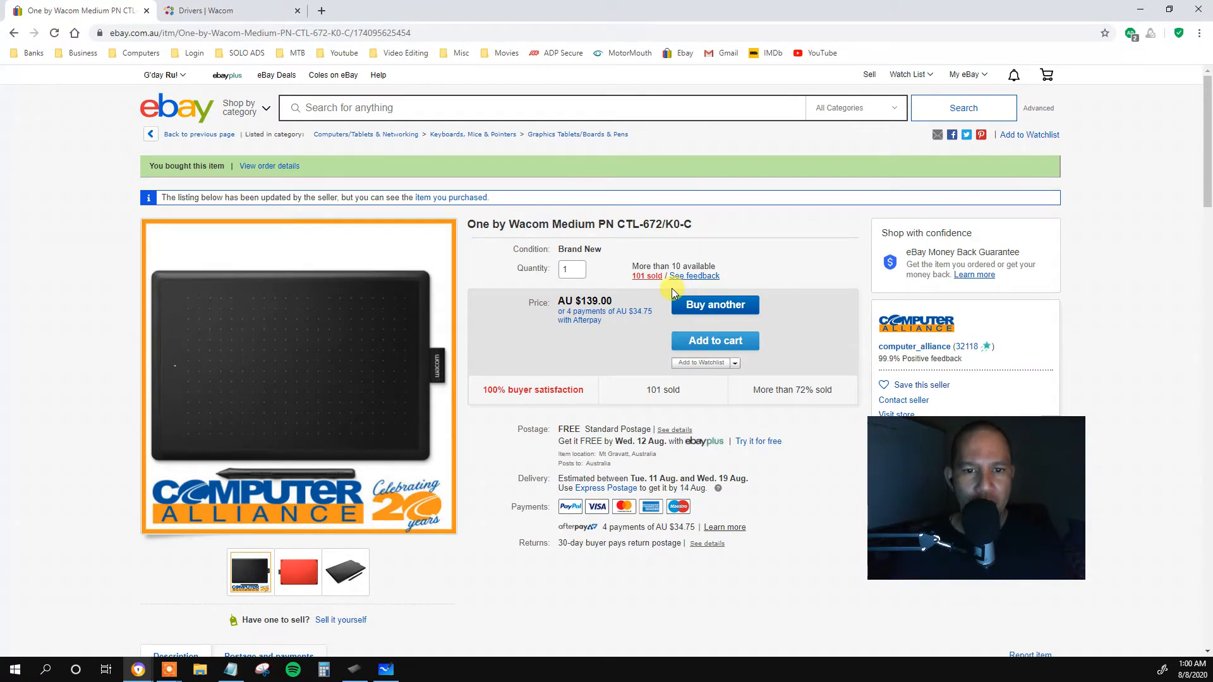
triple_click(647, 225)
click(648, 225)
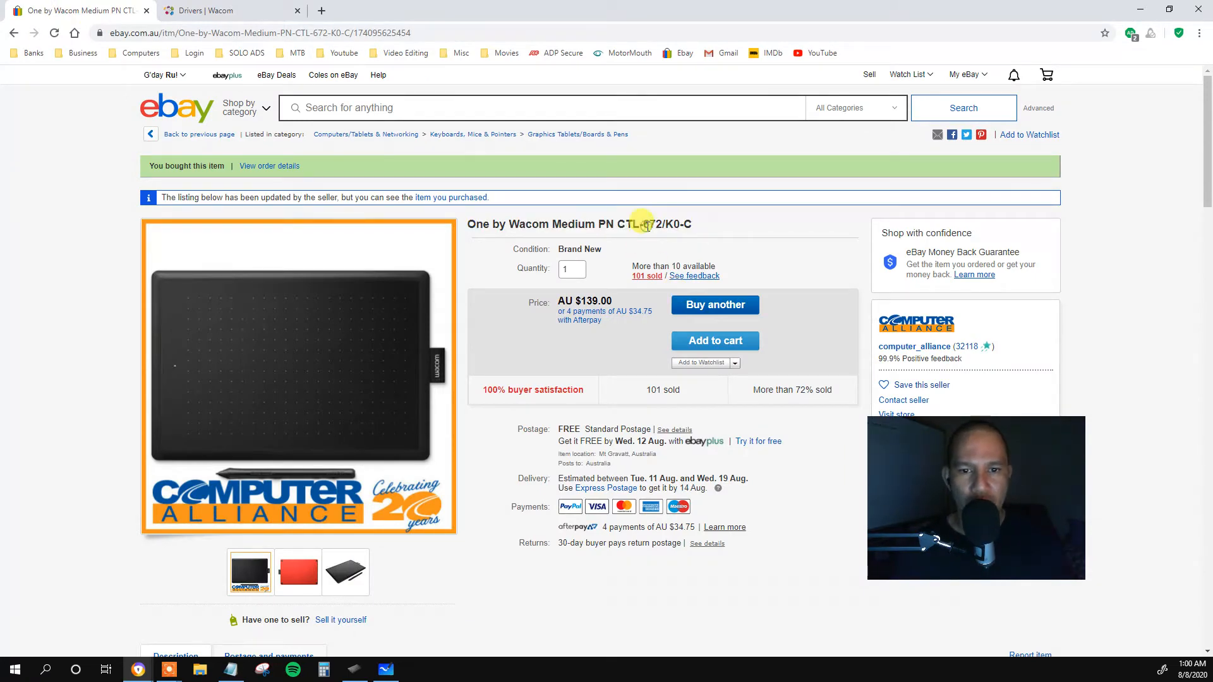
scroll(646, 226, down, 2)
scroll(632, 224, up, 2)
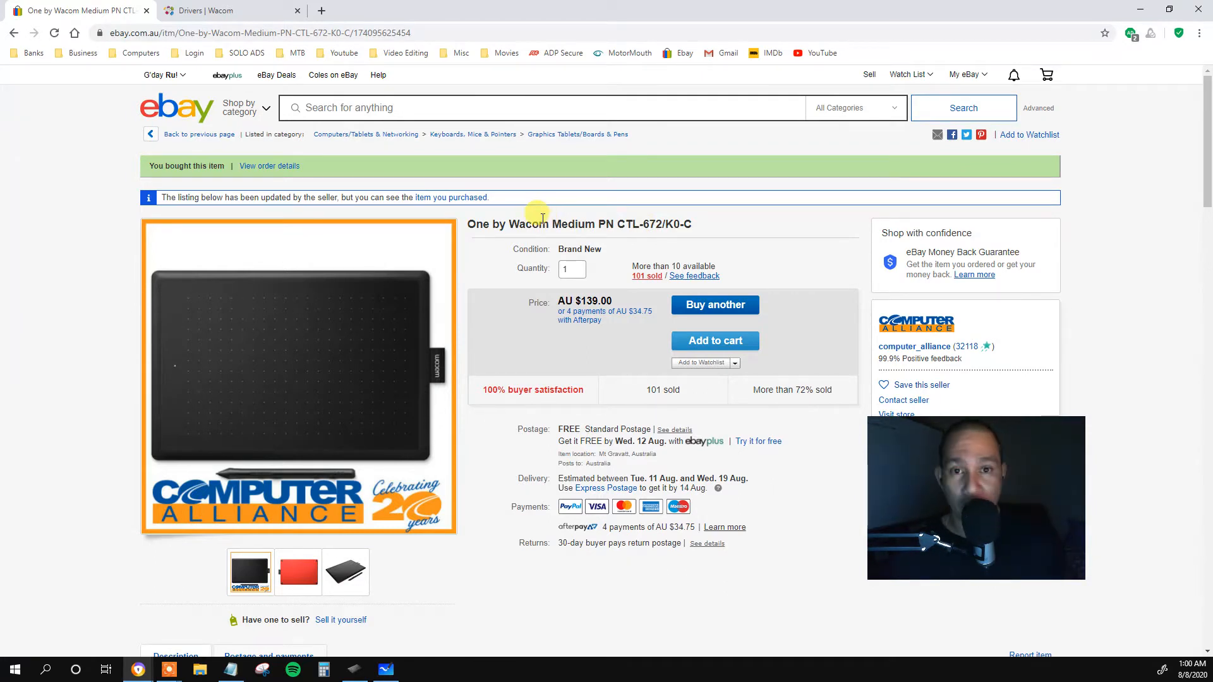
double_click(542, 218)
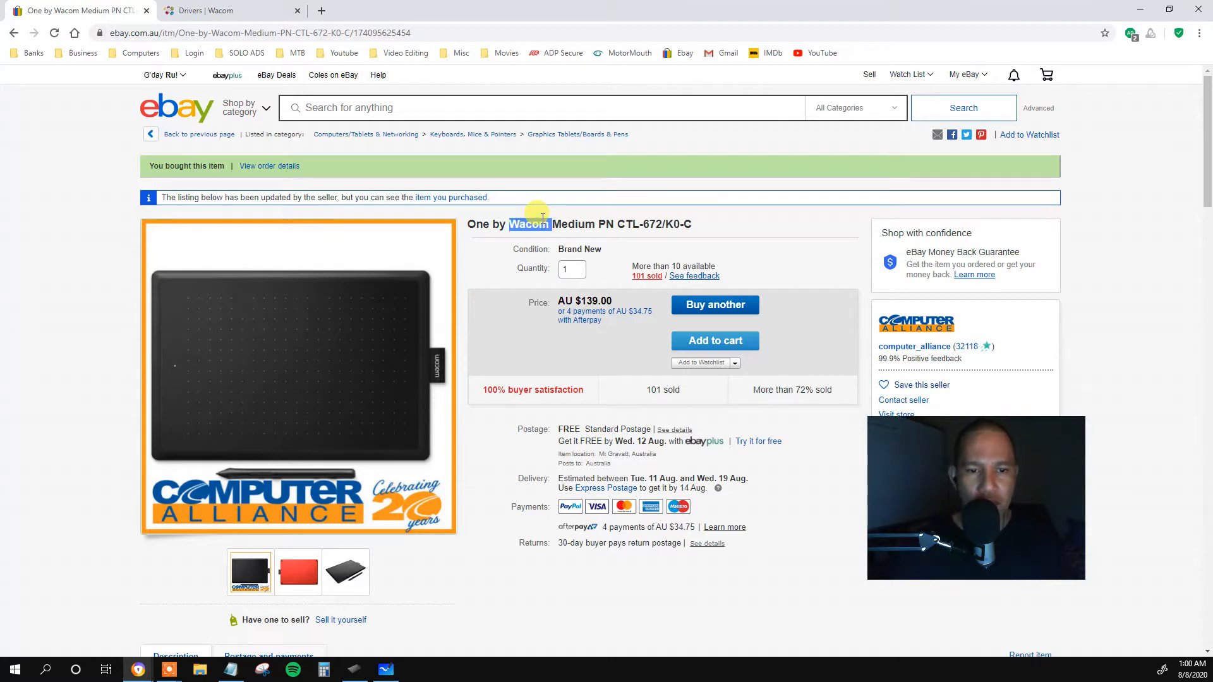
click(542, 218)
scroll(537, 250, down, 4)
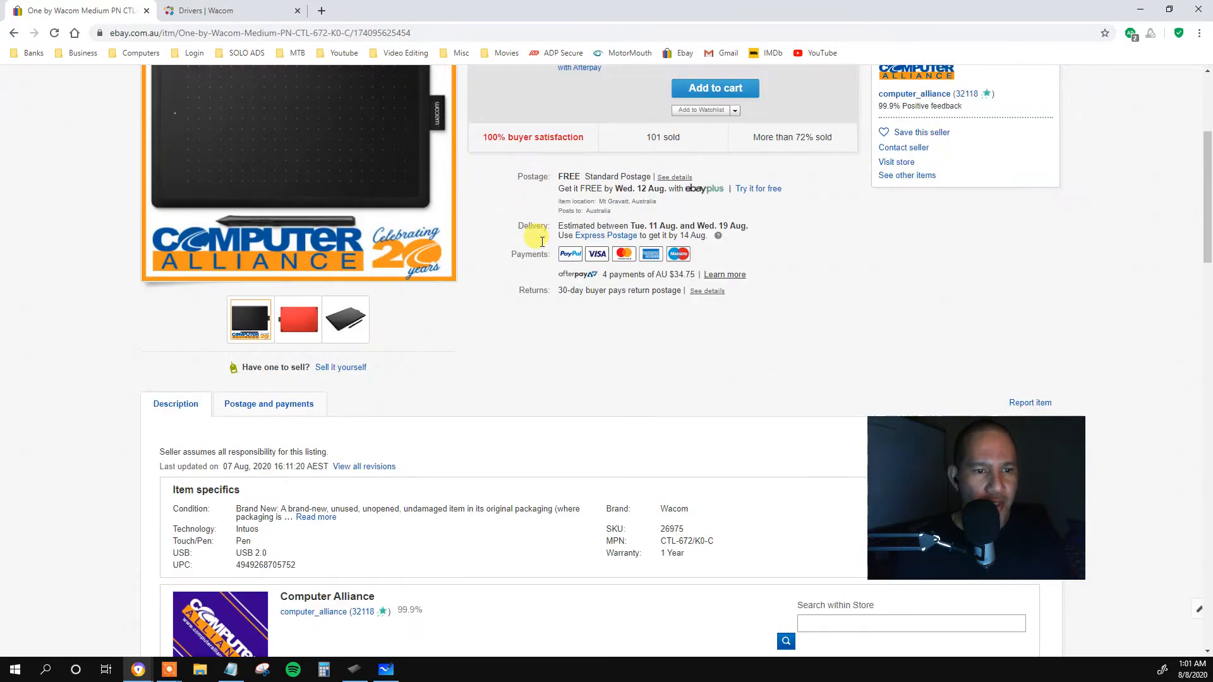
scroll(352, 436, up, 3)
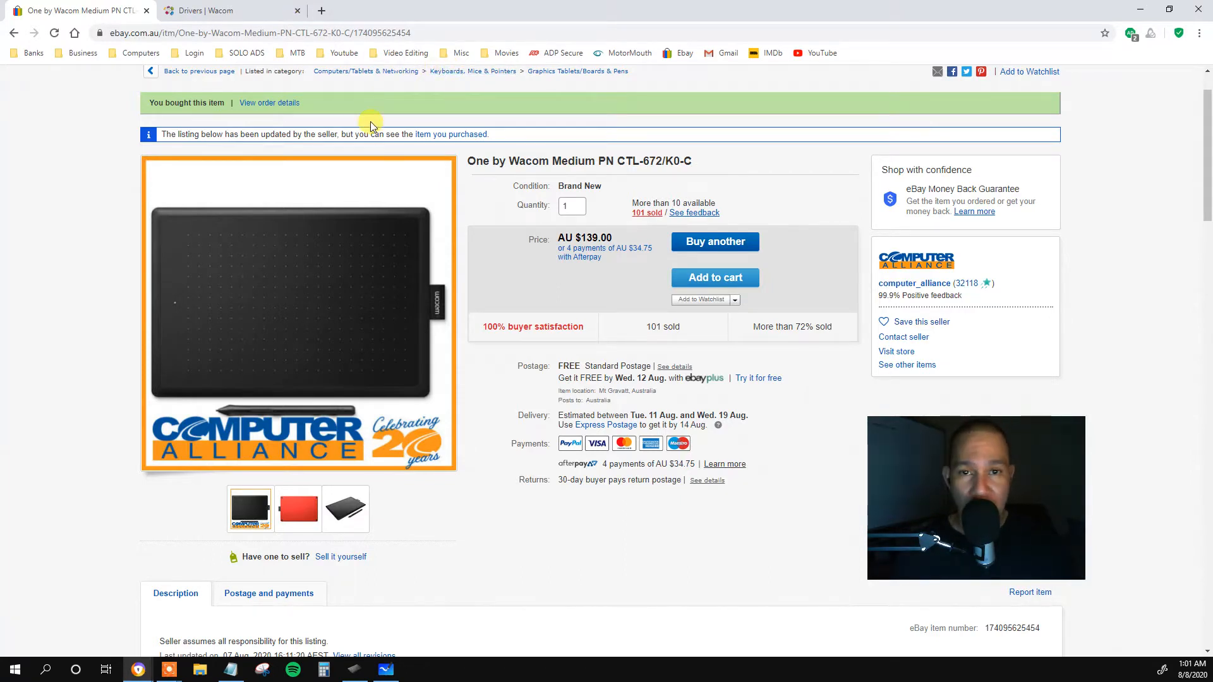
Locate the Windows download of driver 6.3.40-2 on Wacom's product support drivers page.
click(234, 18)
scroll(259, 316, up, 10)
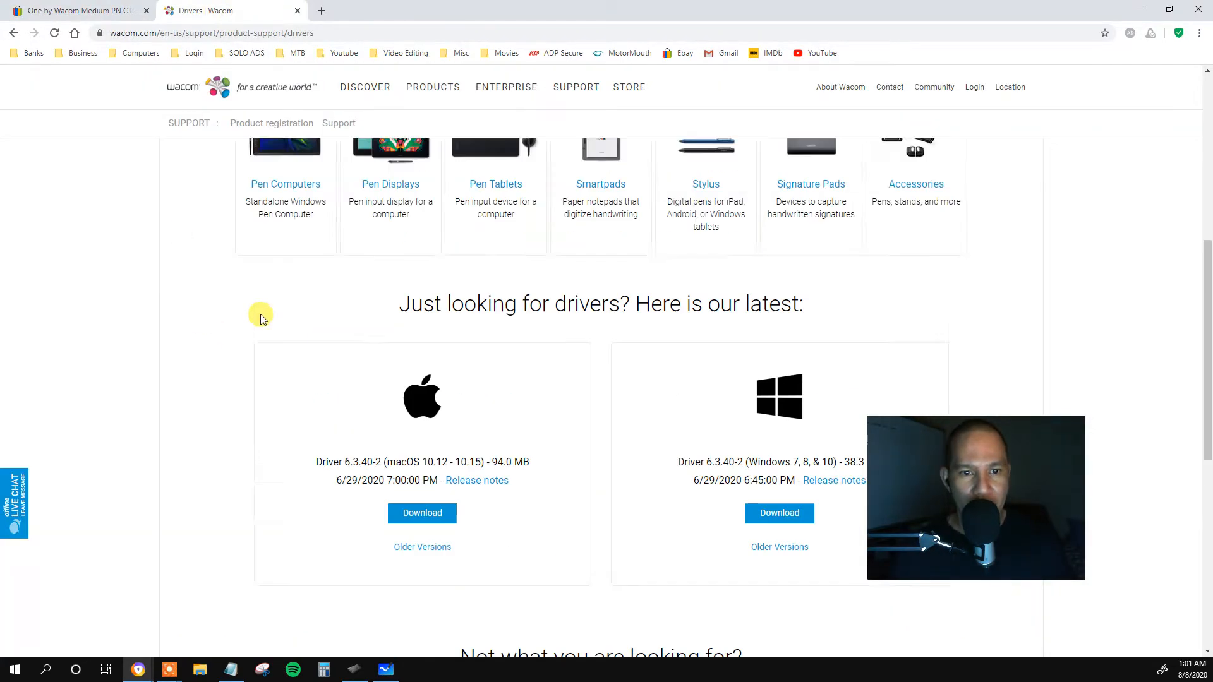
scroll(267, 316, down, 10)
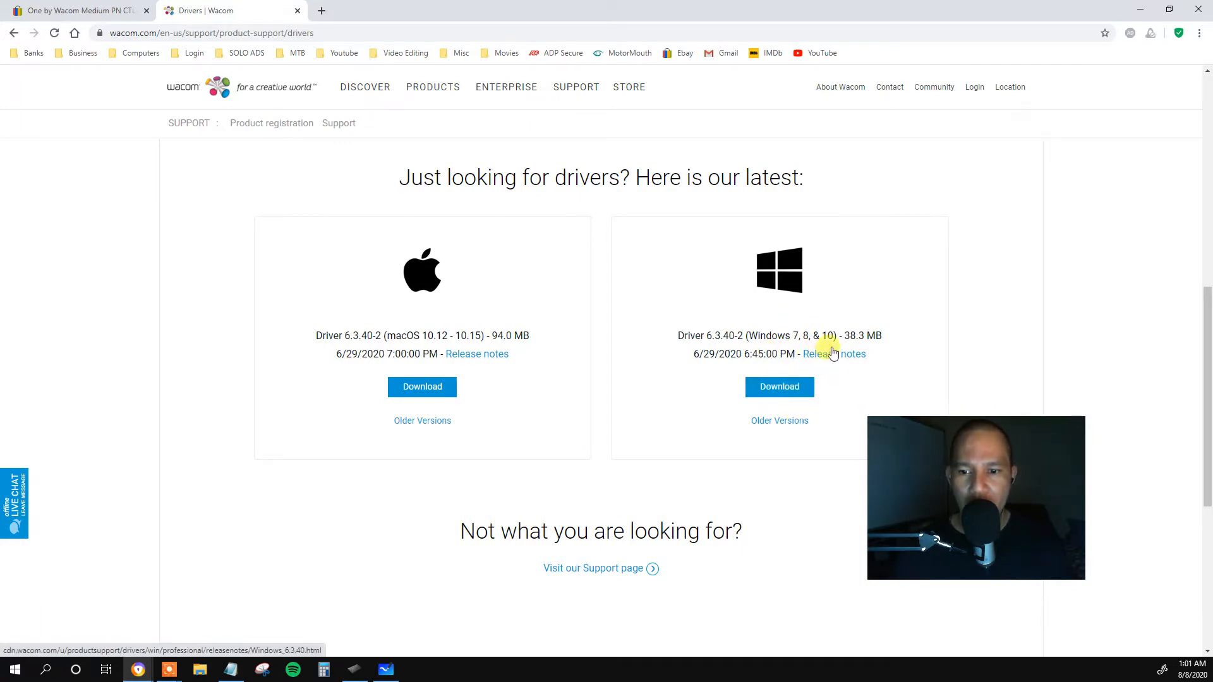
click(798, 394)
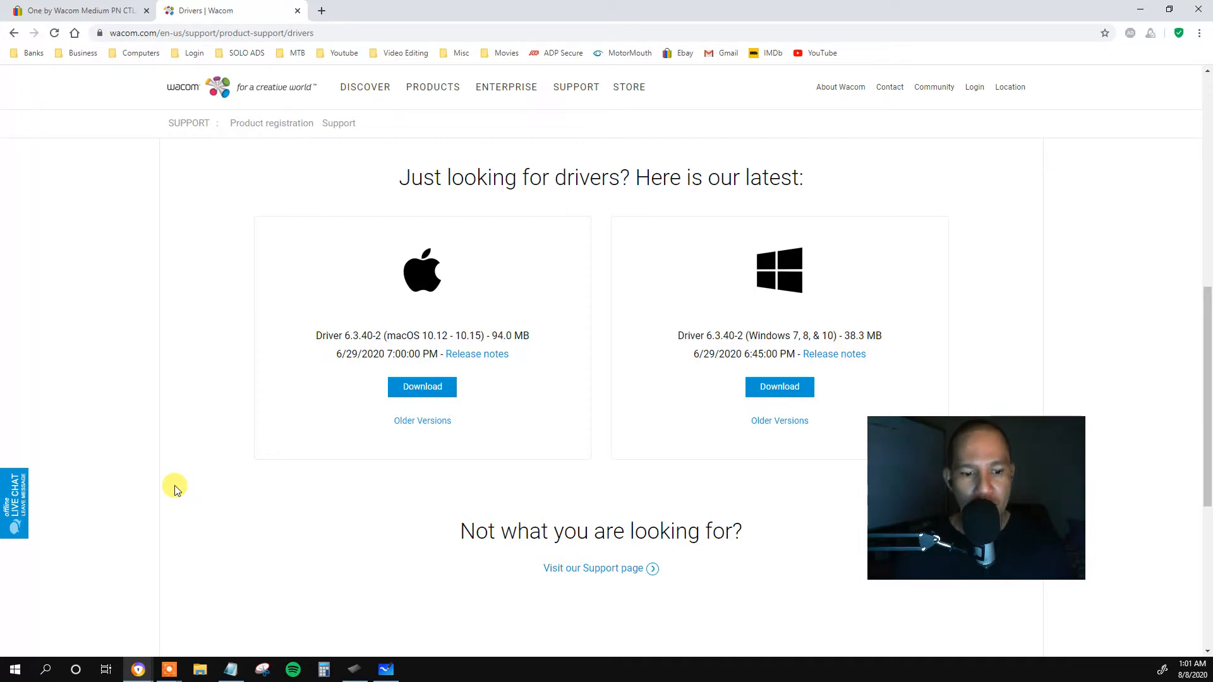
Switch to Wacom Tablet Properties and review the functions that can be assigned to the upper pen button.
mouse_move(362, 678)
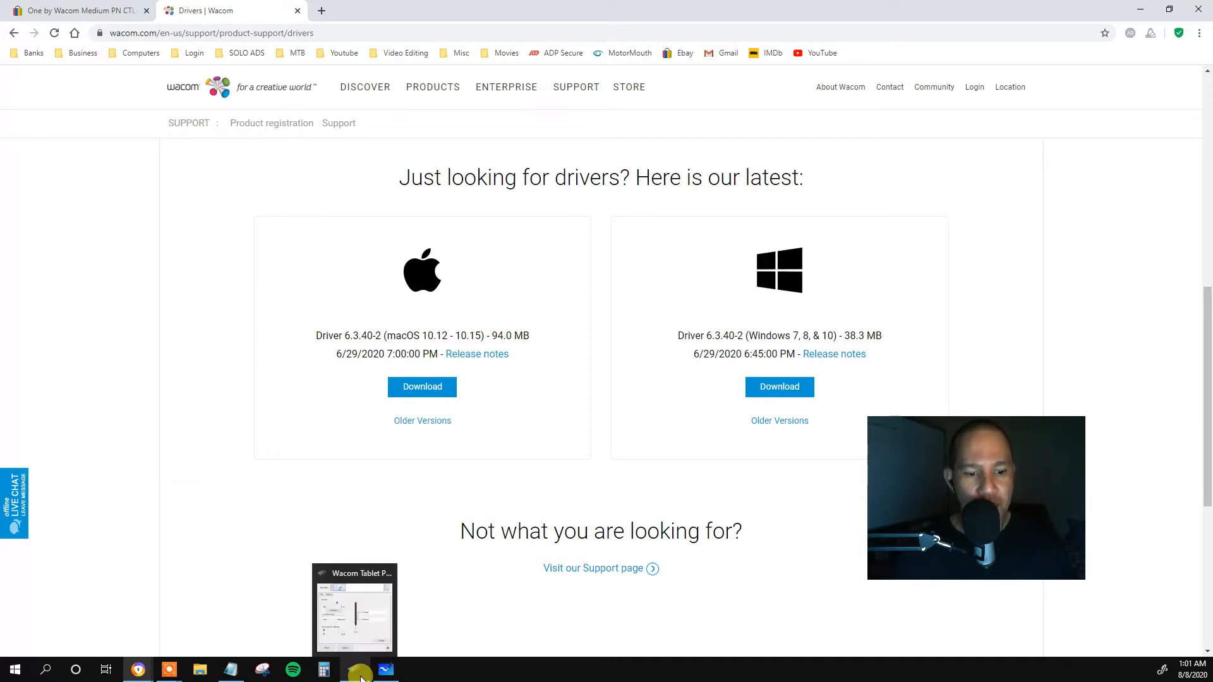
click(360, 628)
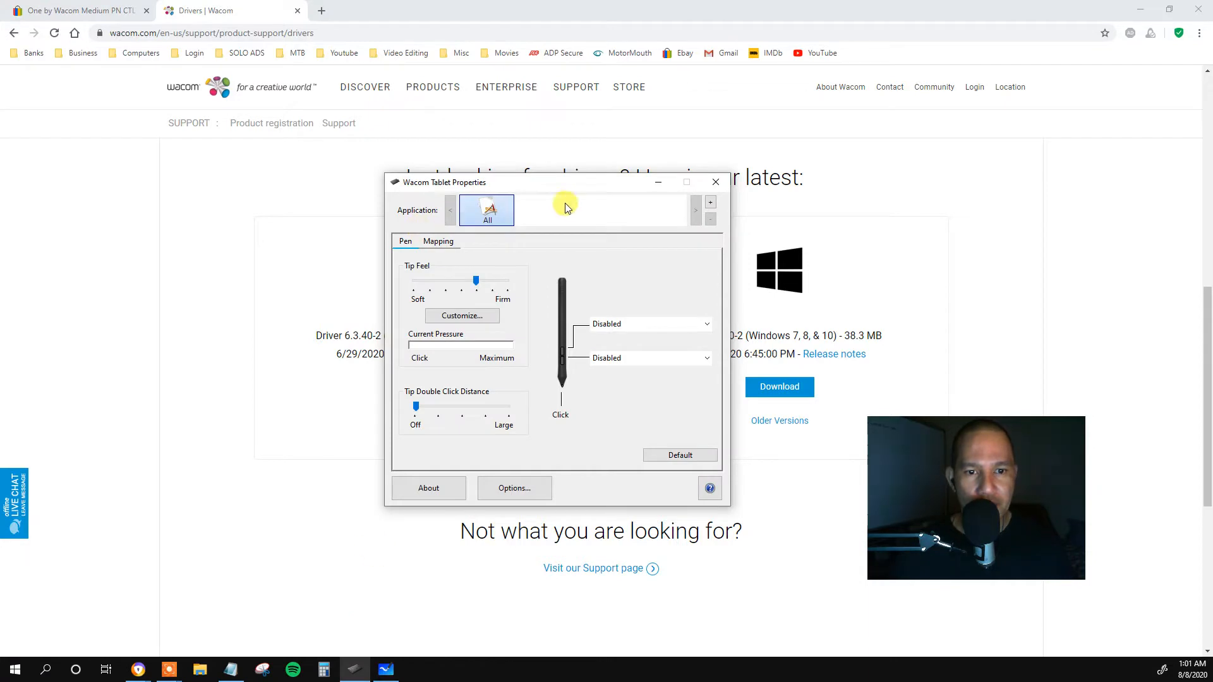
drag(575, 190, 608, 136)
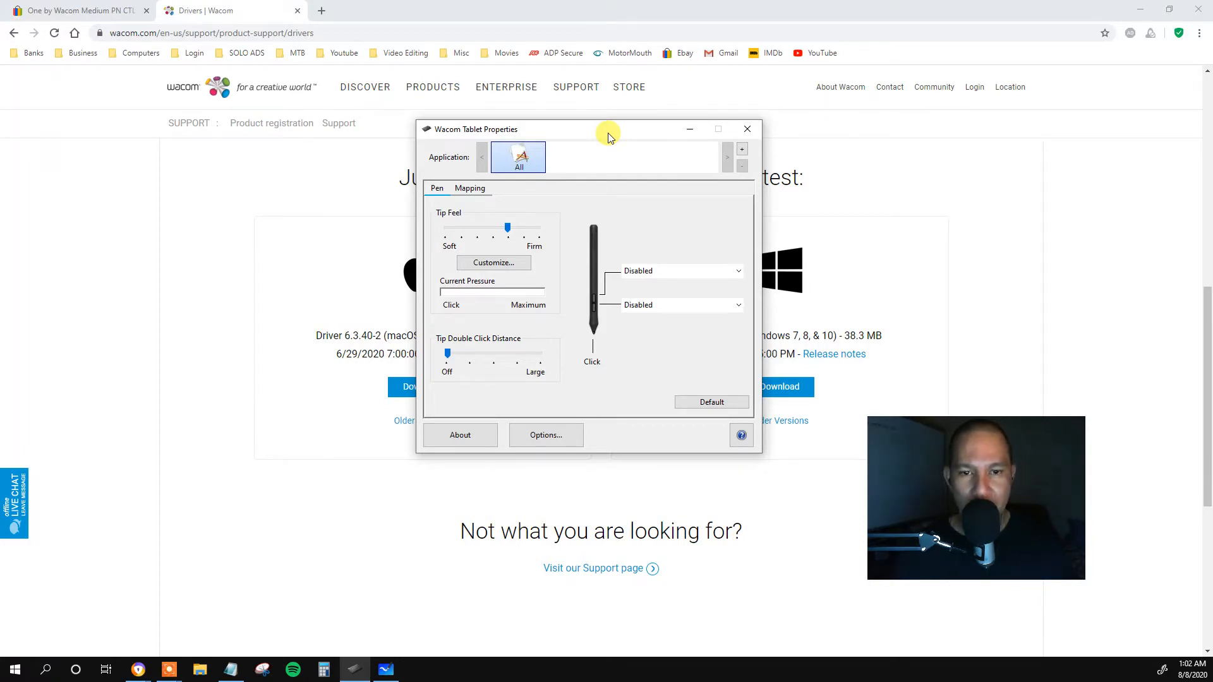
click(654, 278)
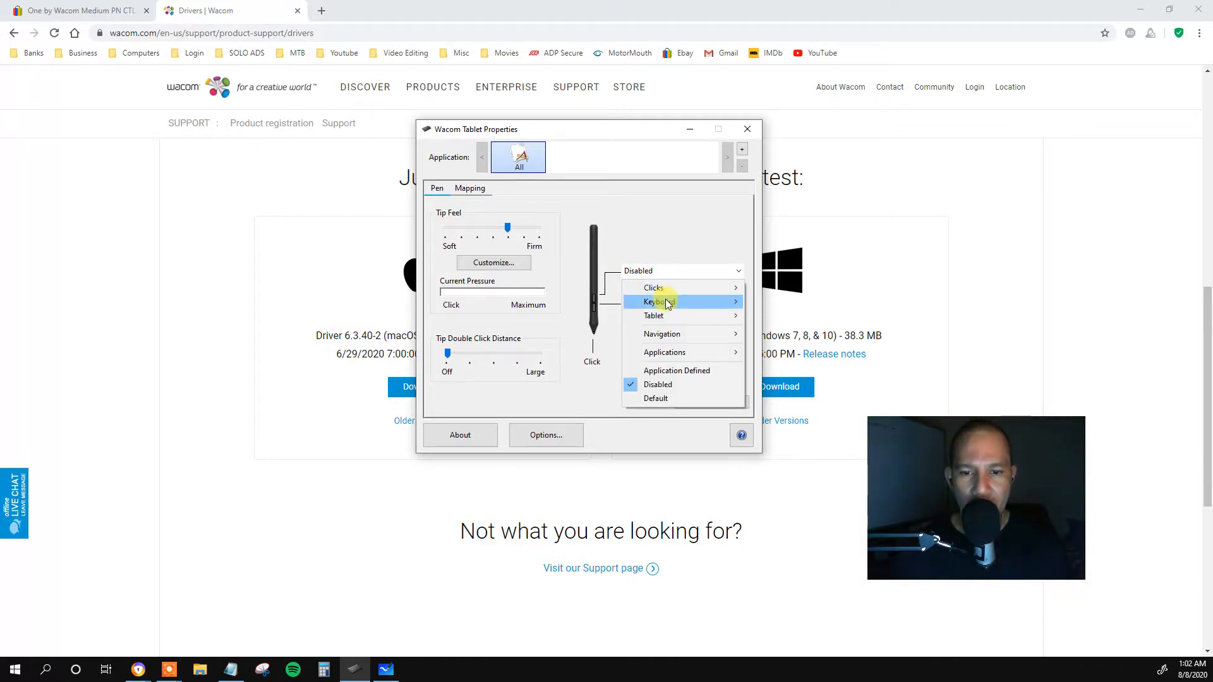
mouse_move(666, 305)
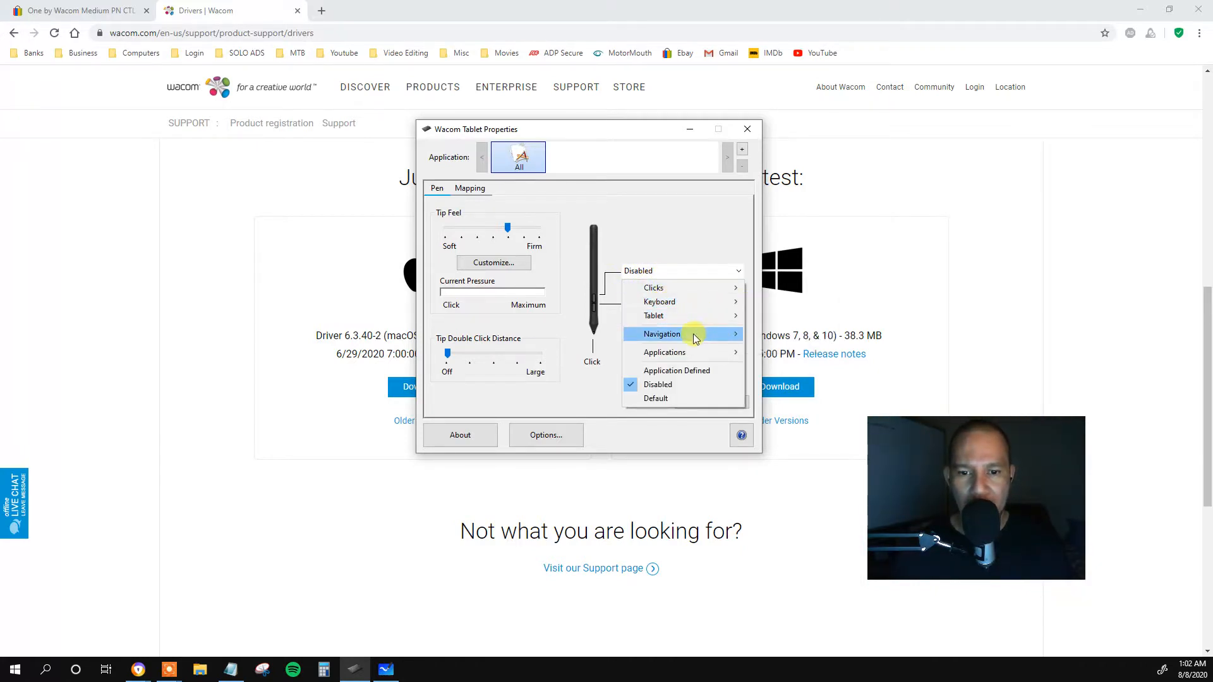
click(655, 218)
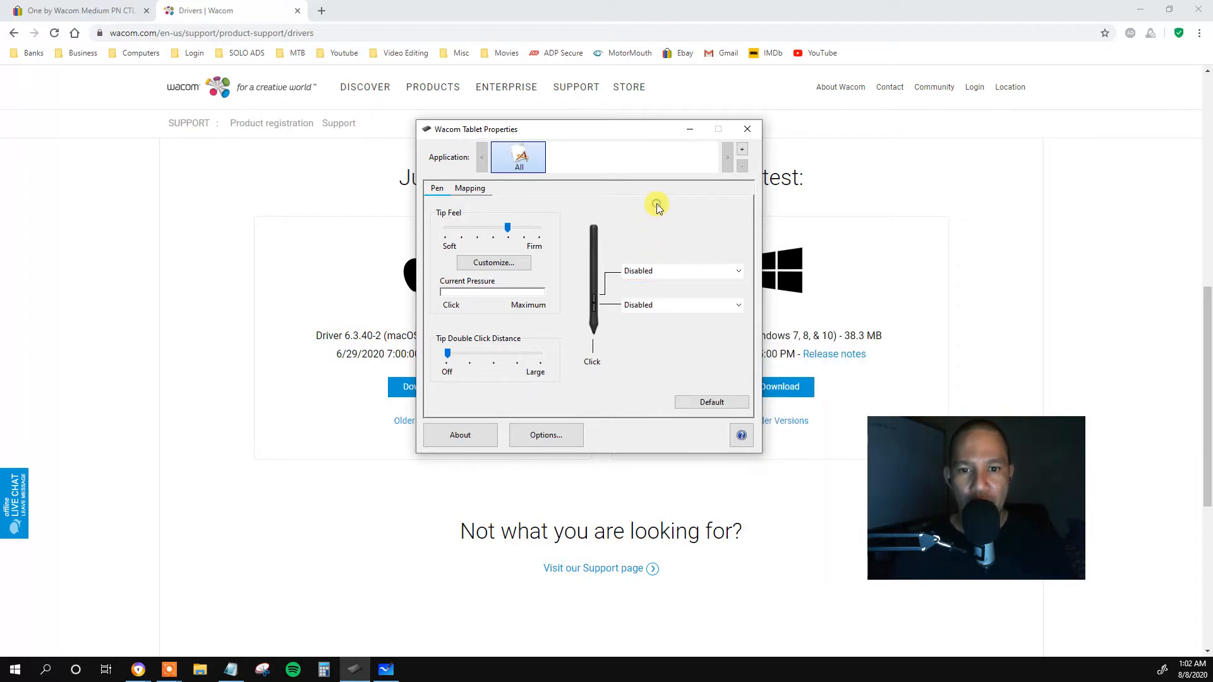
click(653, 272)
mouse_move(701, 303)
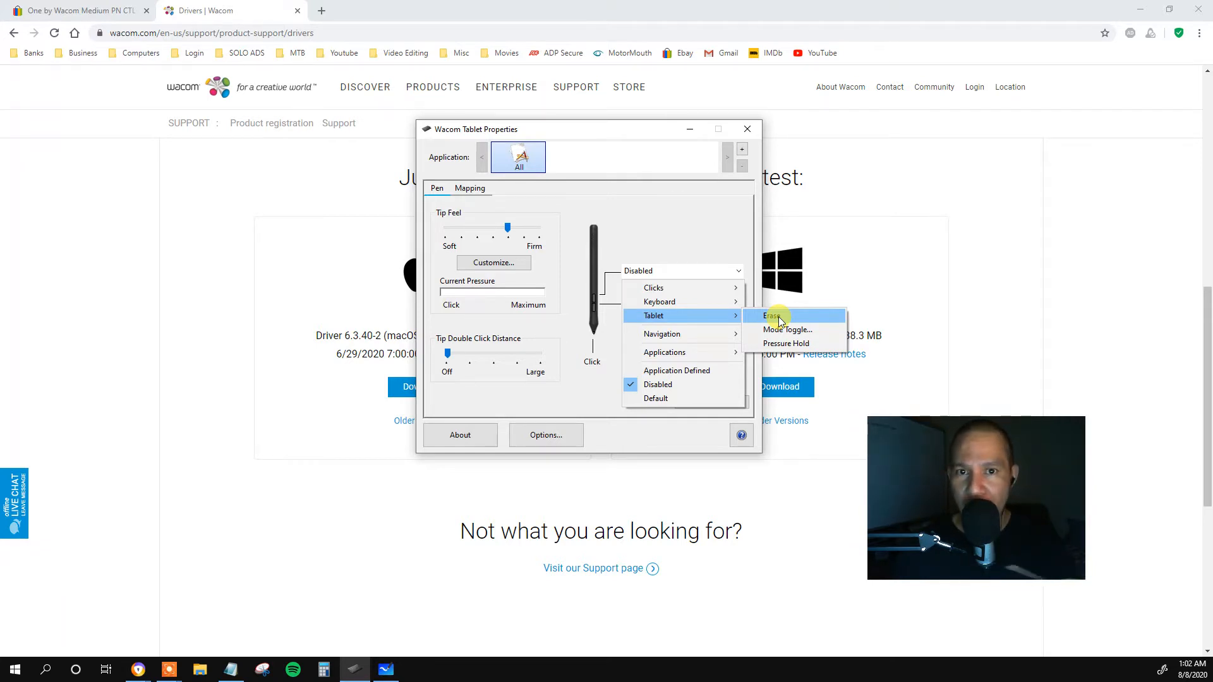
click(680, 209)
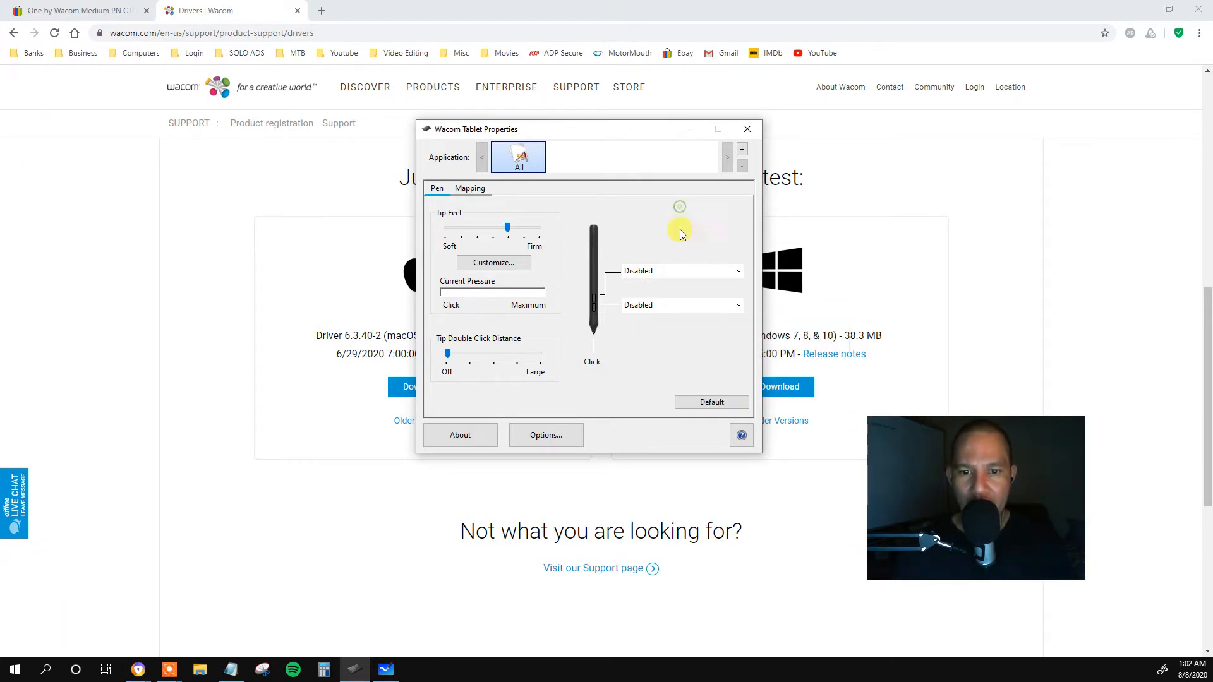
Review the lower pen button's keyboard functions, including the keystroke definition, without assigning one.
click(680, 308)
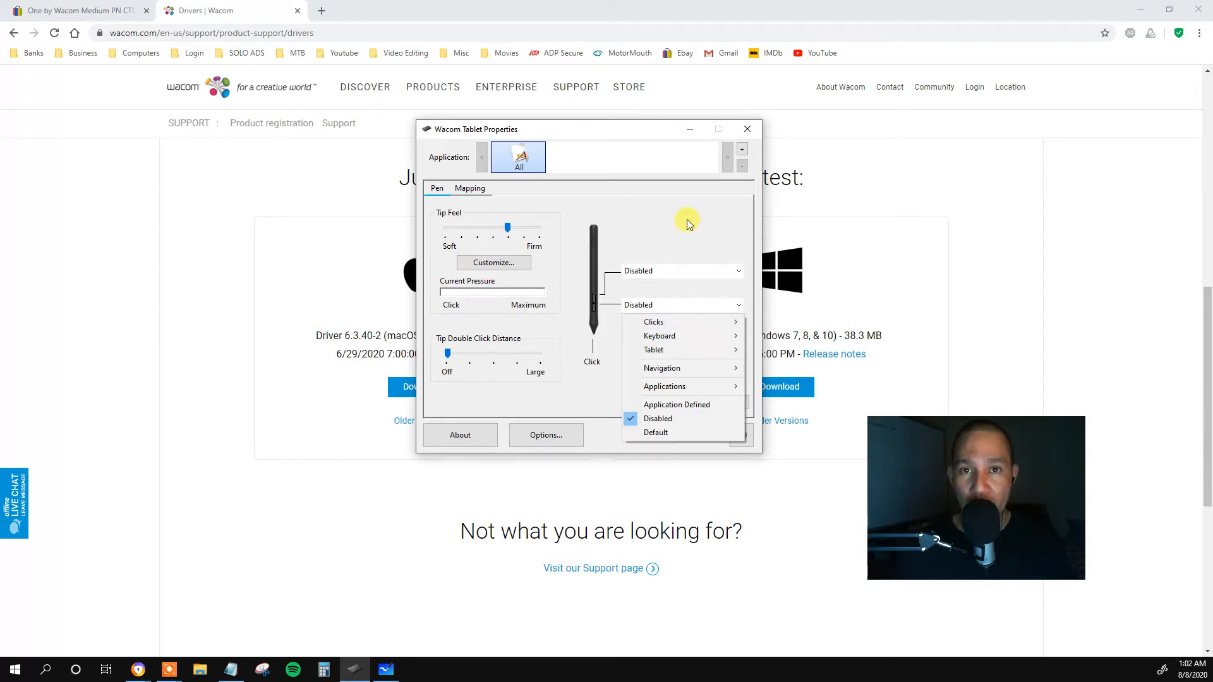
mouse_move(685, 336)
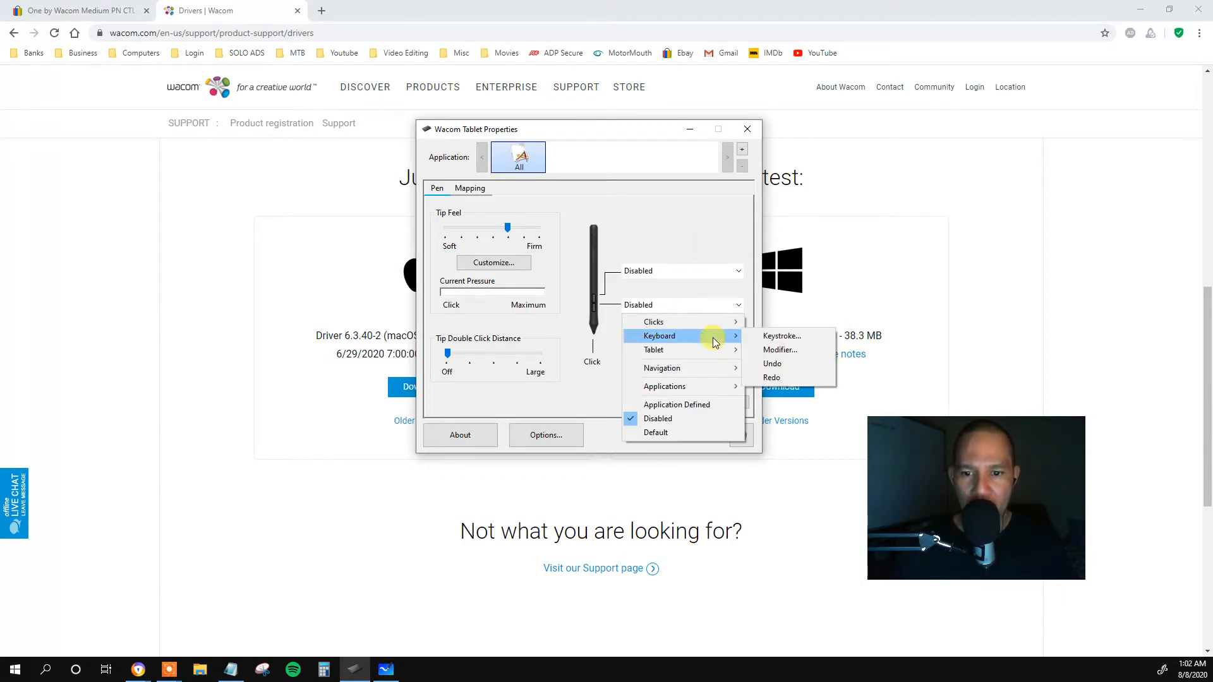
click(781, 336)
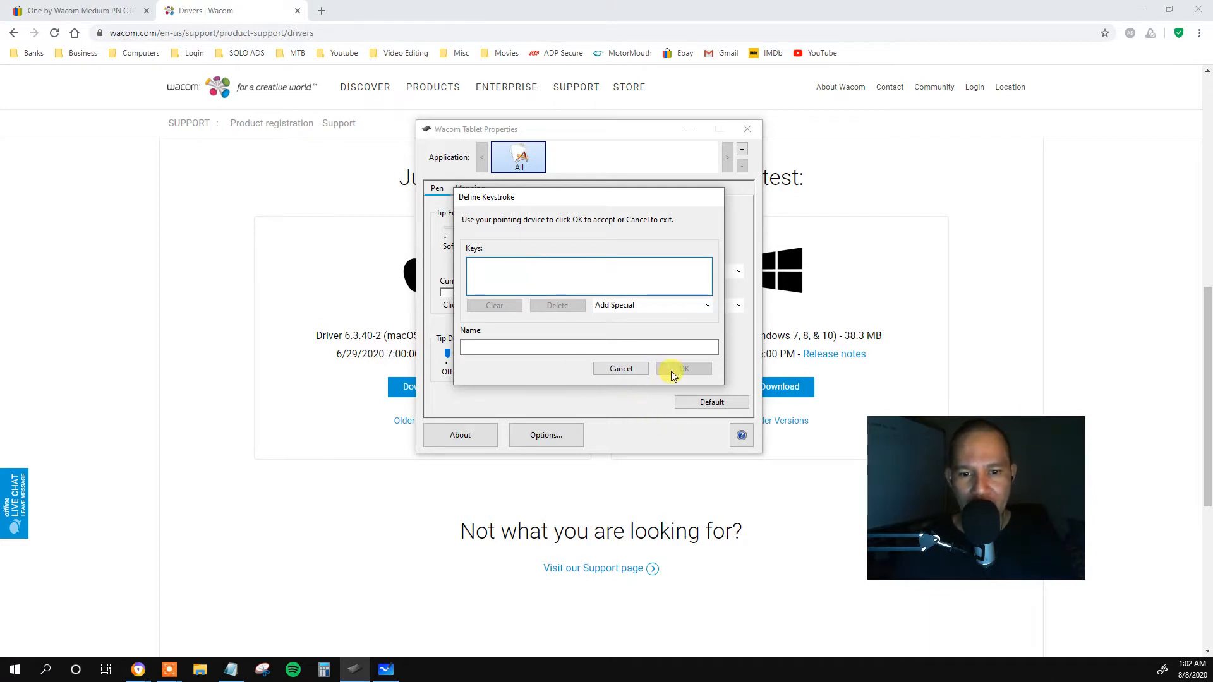
click(641, 368)
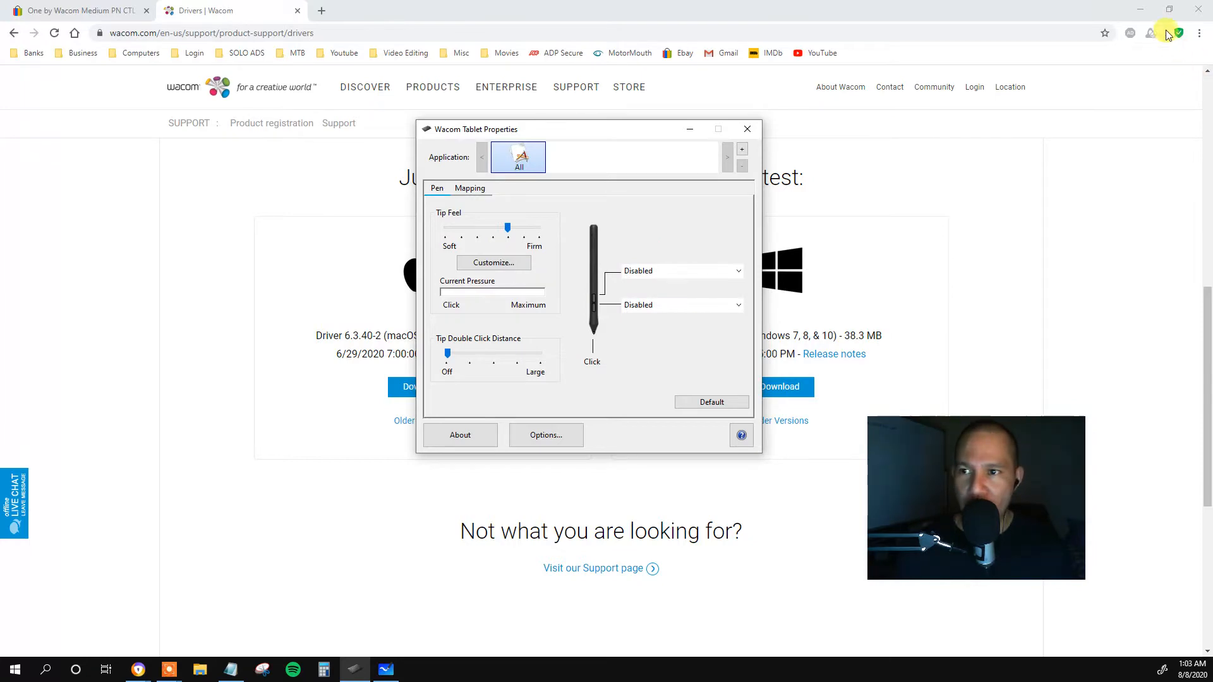
Switch to Microsoft Whiteboard and change the canvas background style to Solid.
click(1142, 12)
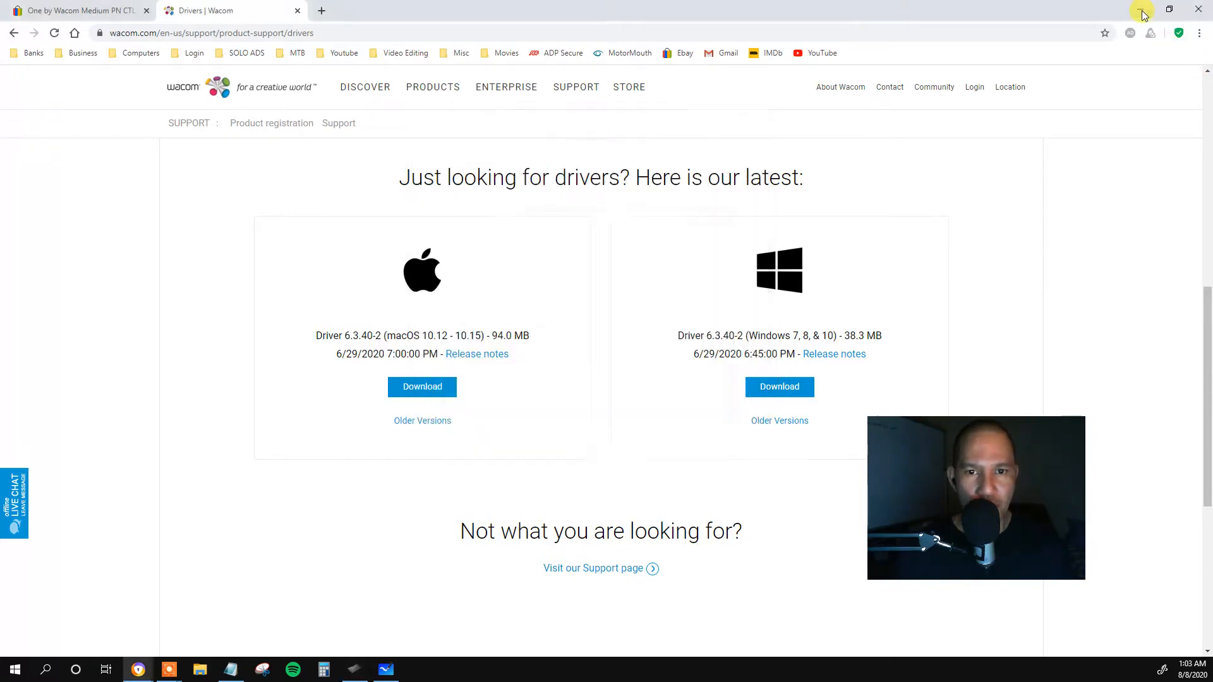
click(381, 672)
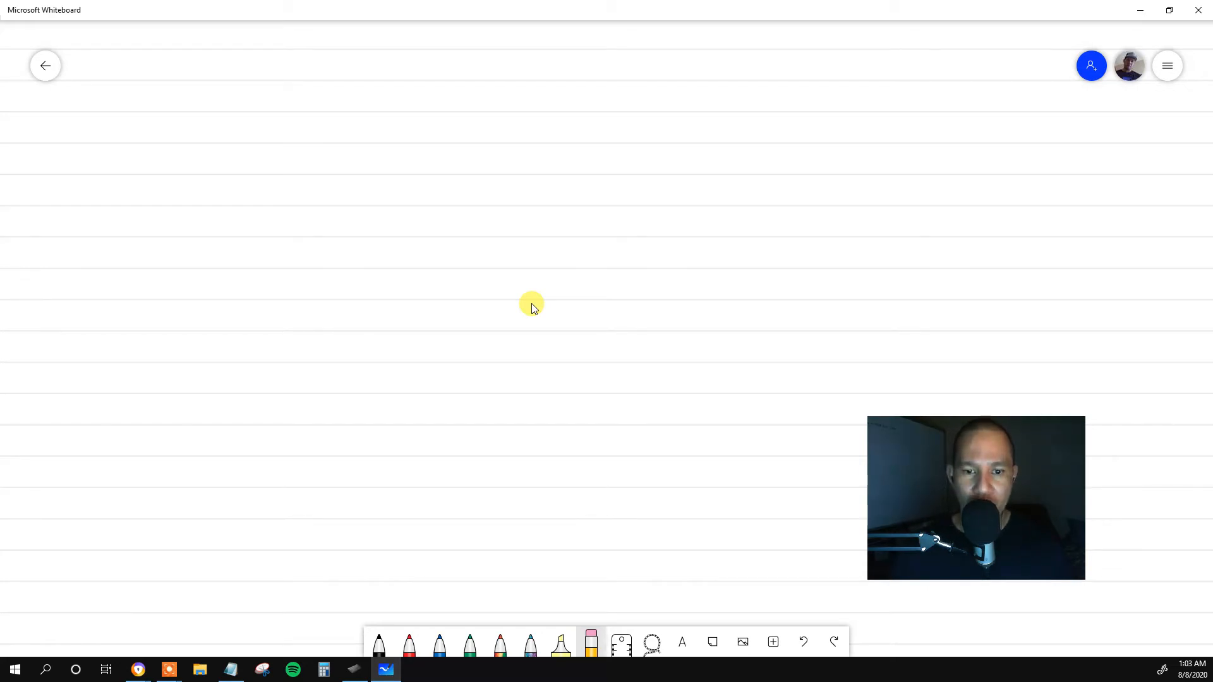
click(1173, 74)
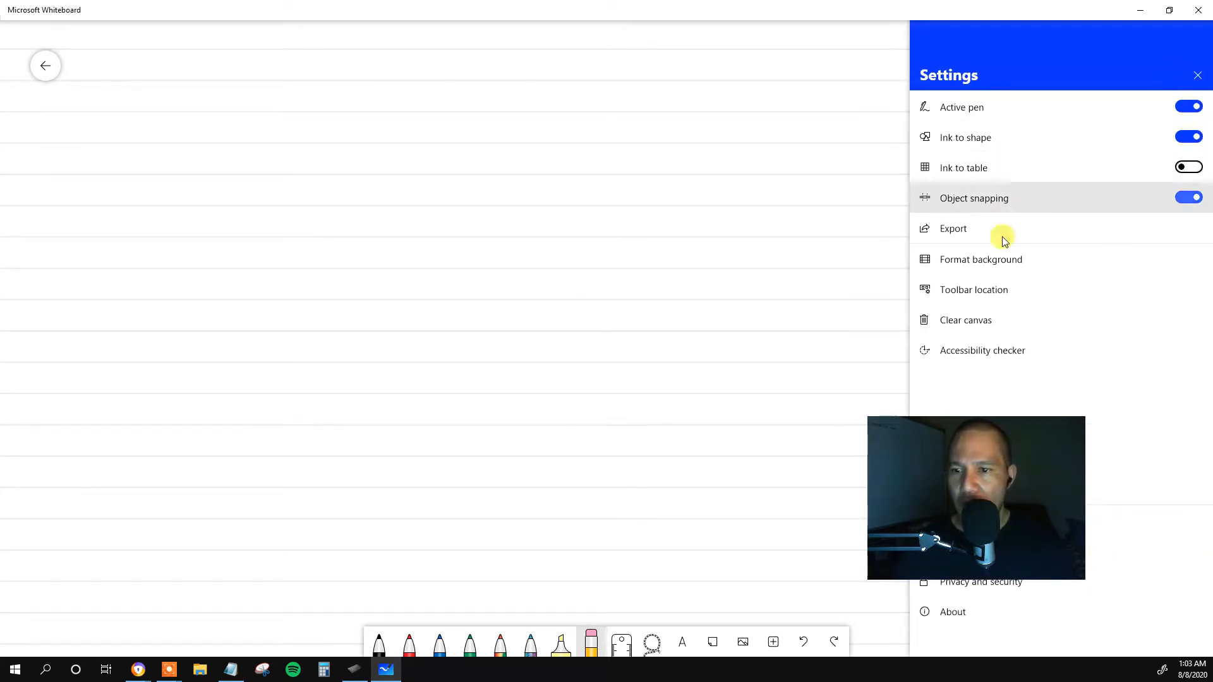
click(1009, 263)
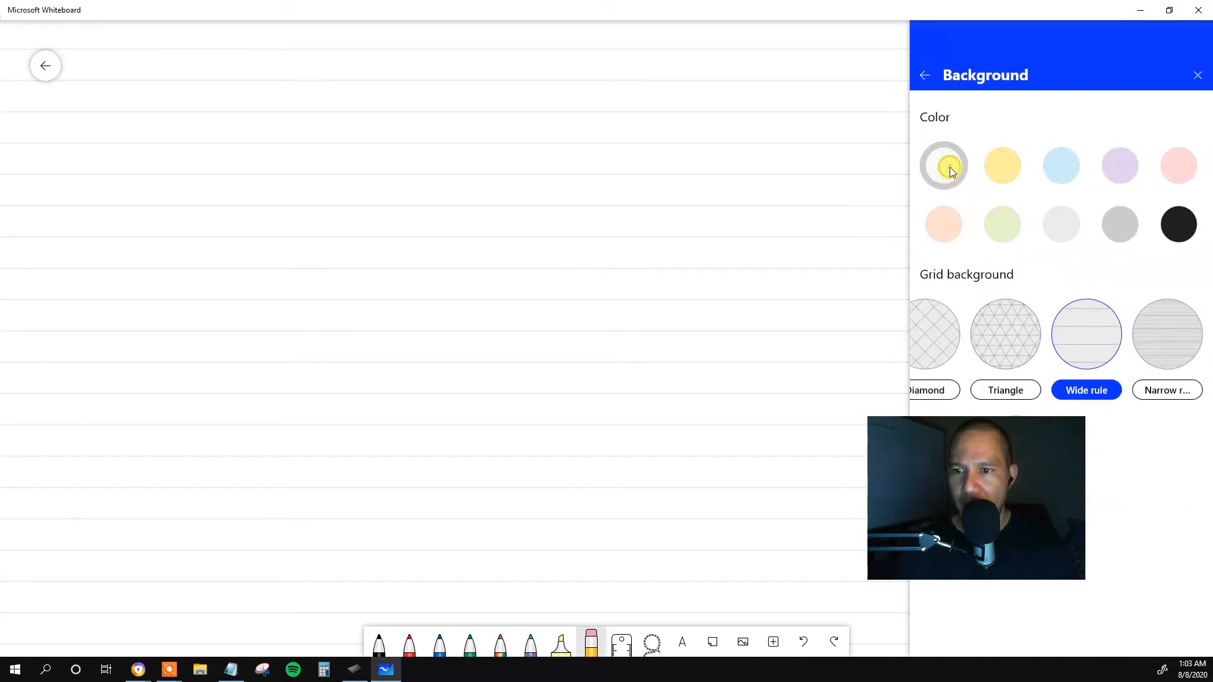
click(922, 391)
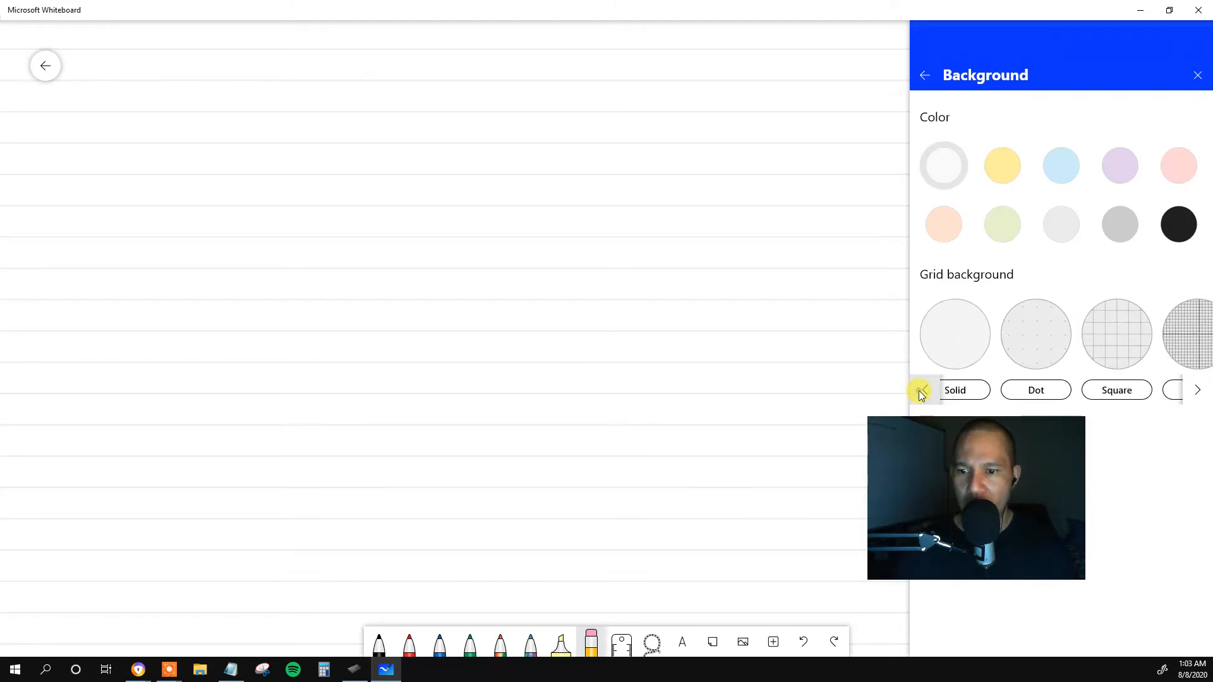
click(954, 340)
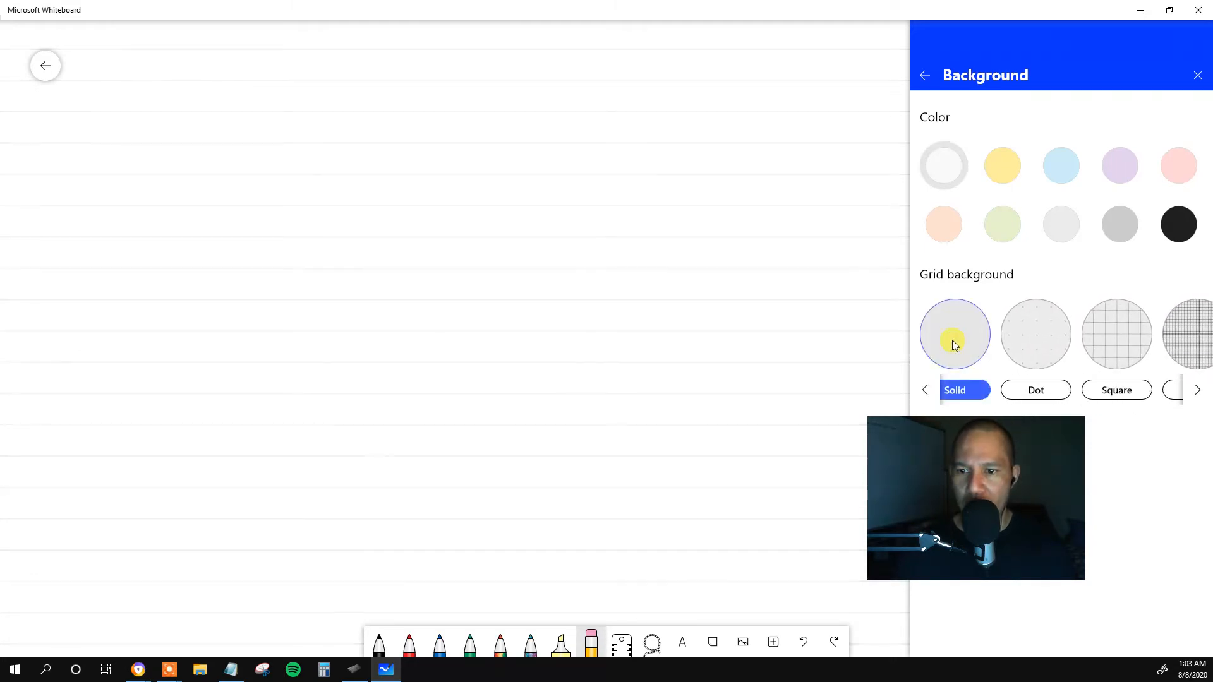
click(714, 351)
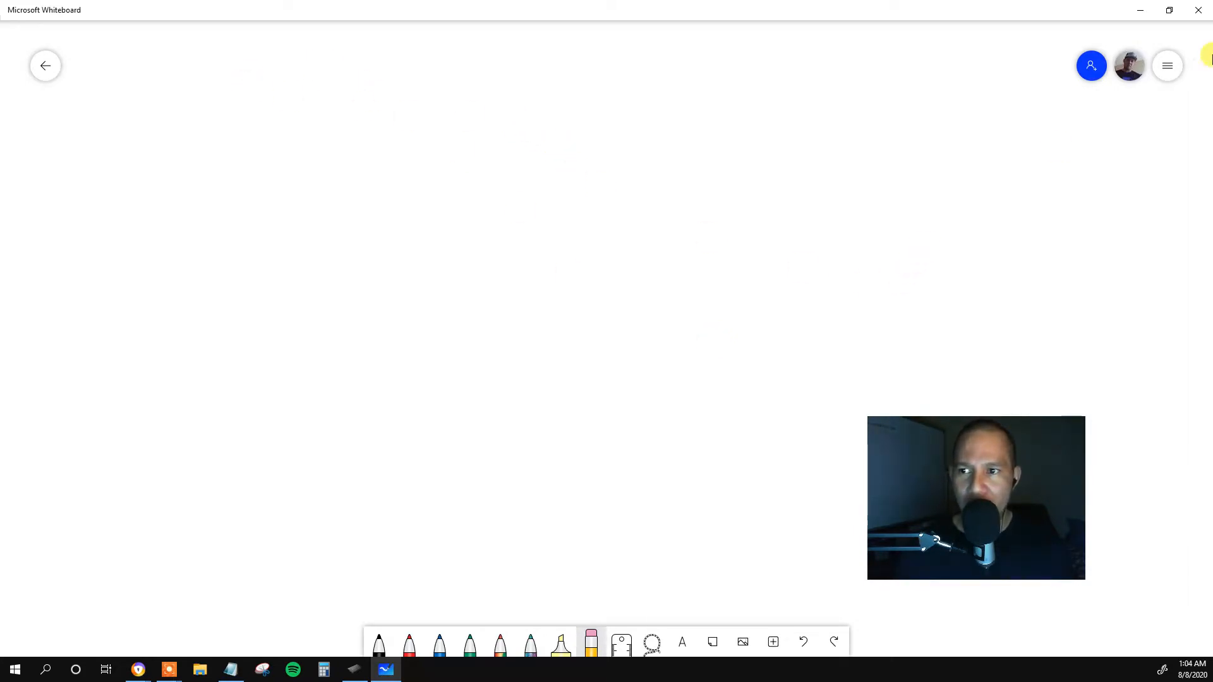
Try the Square grid background on the whiteboard, and replace it with Wide rule.
click(1170, 63)
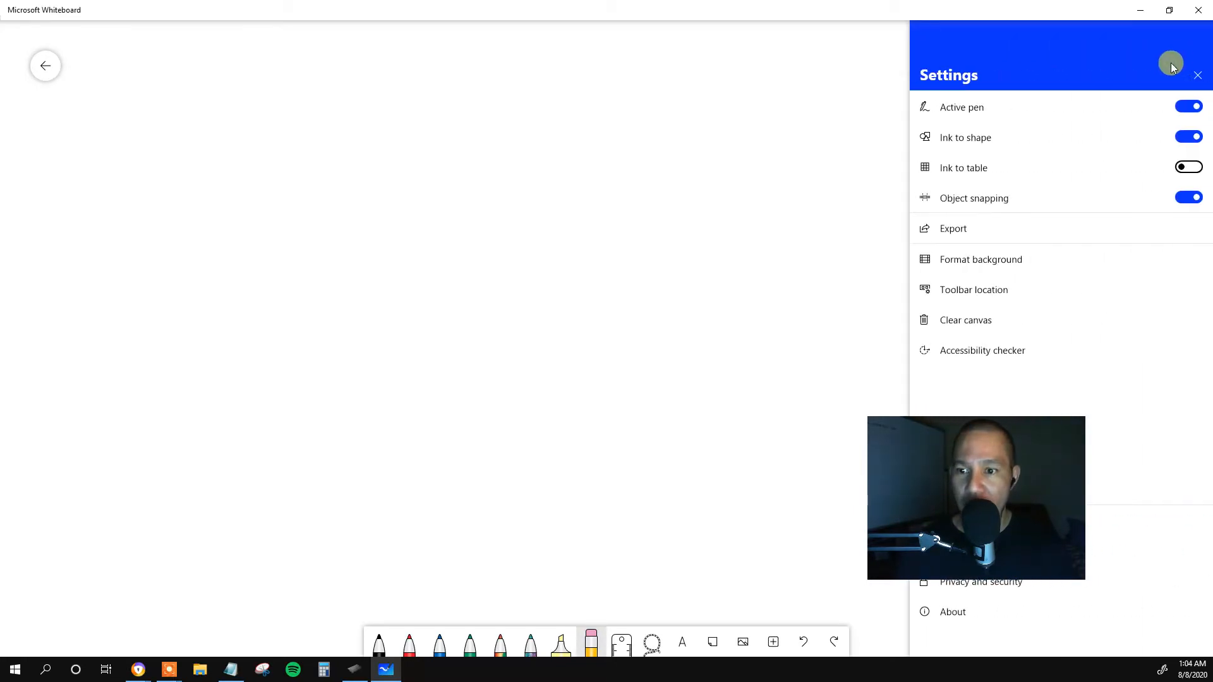
click(1004, 257)
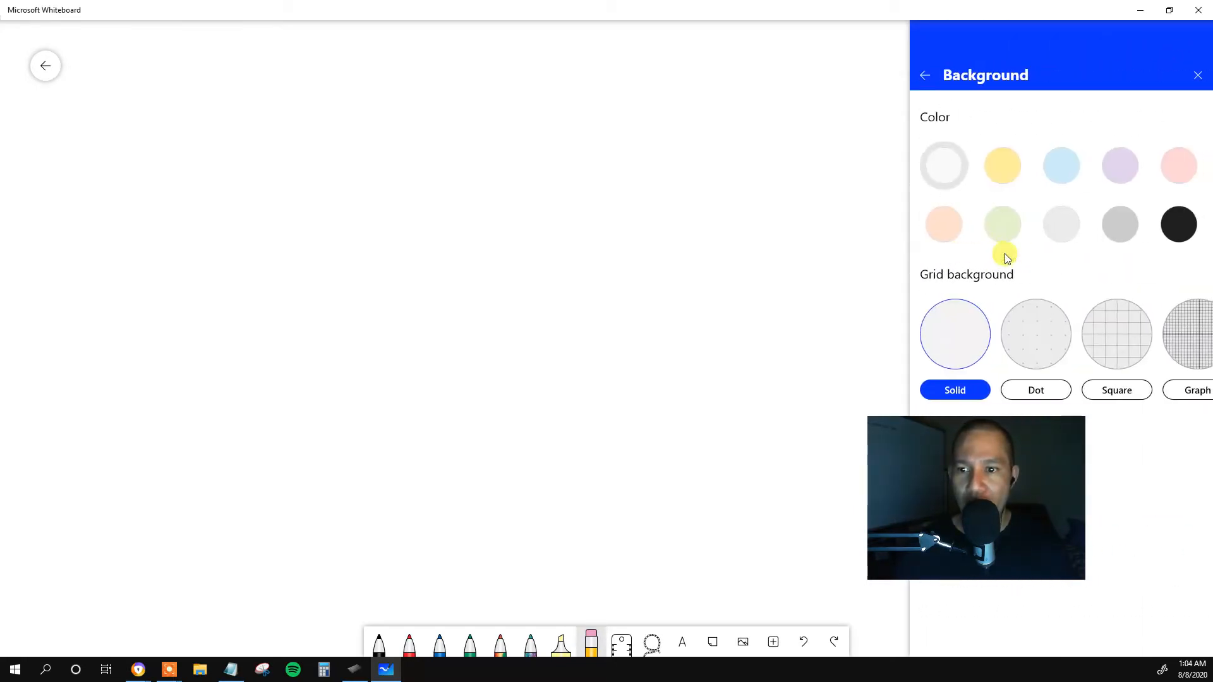
click(1129, 352)
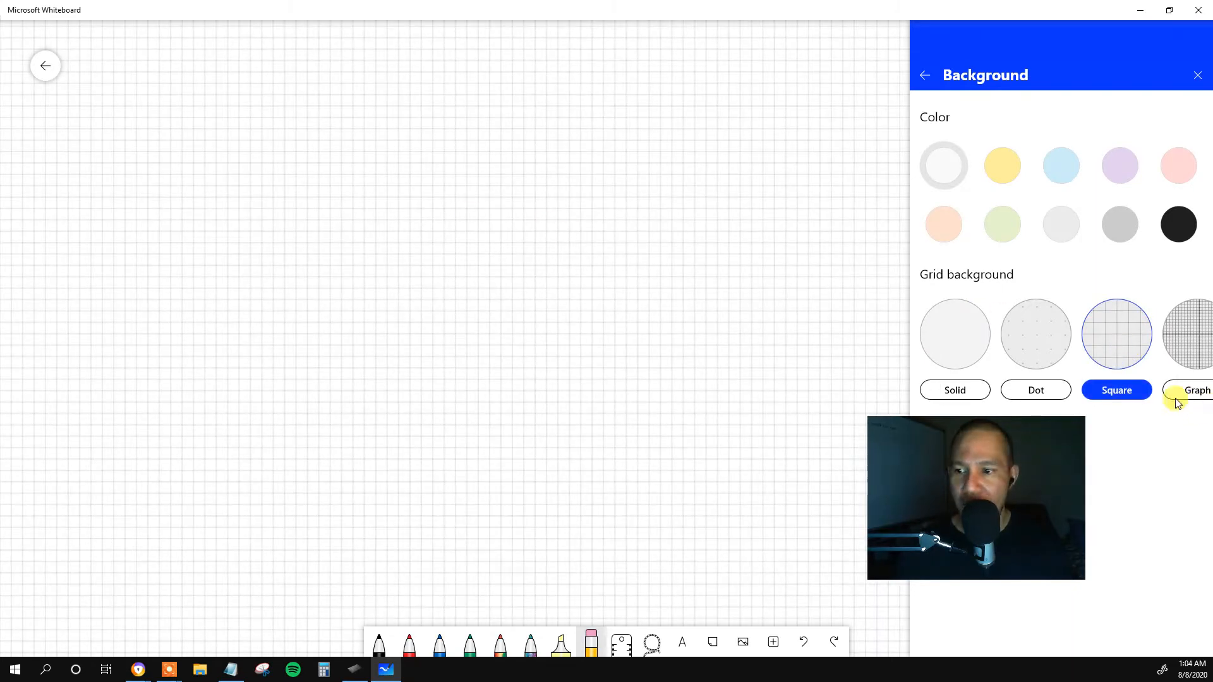
click(1195, 387)
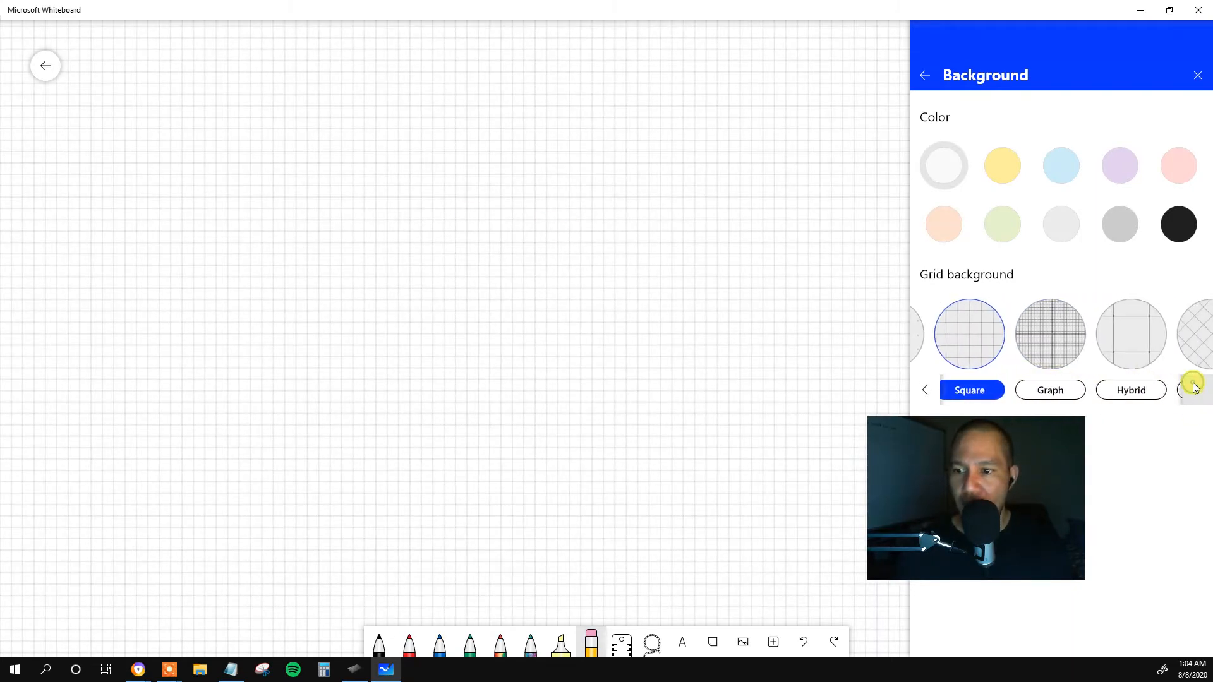
click(1196, 387)
click(1198, 392)
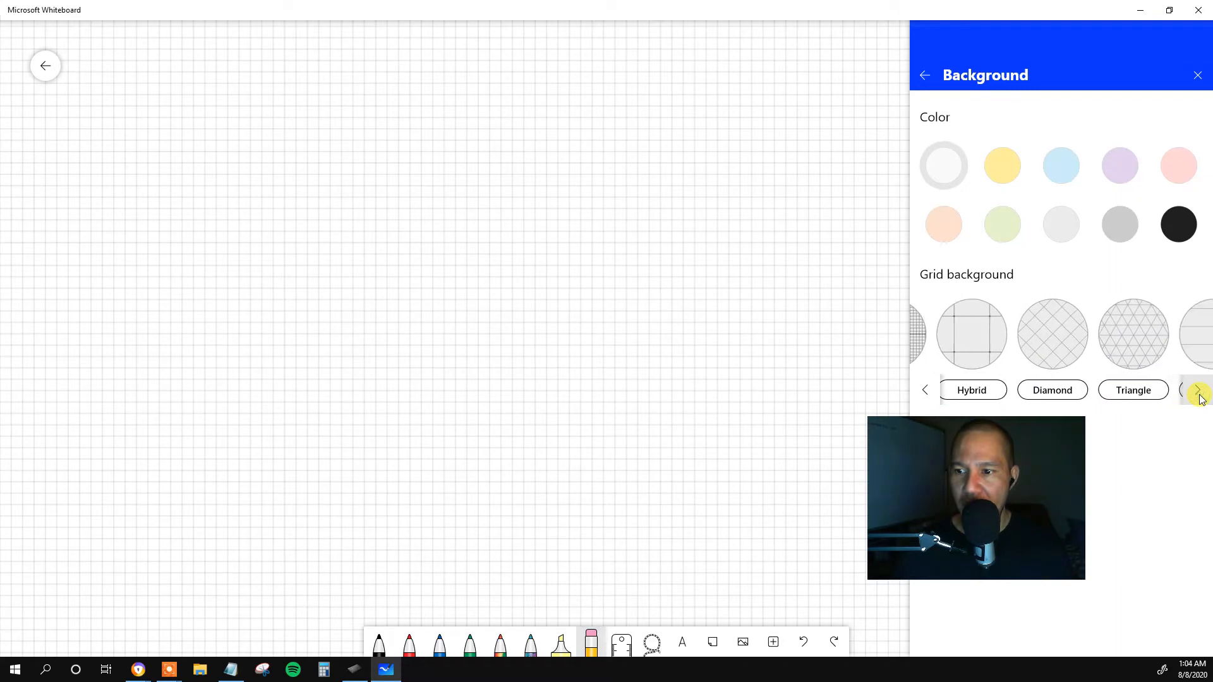
click(1198, 392)
click(1199, 392)
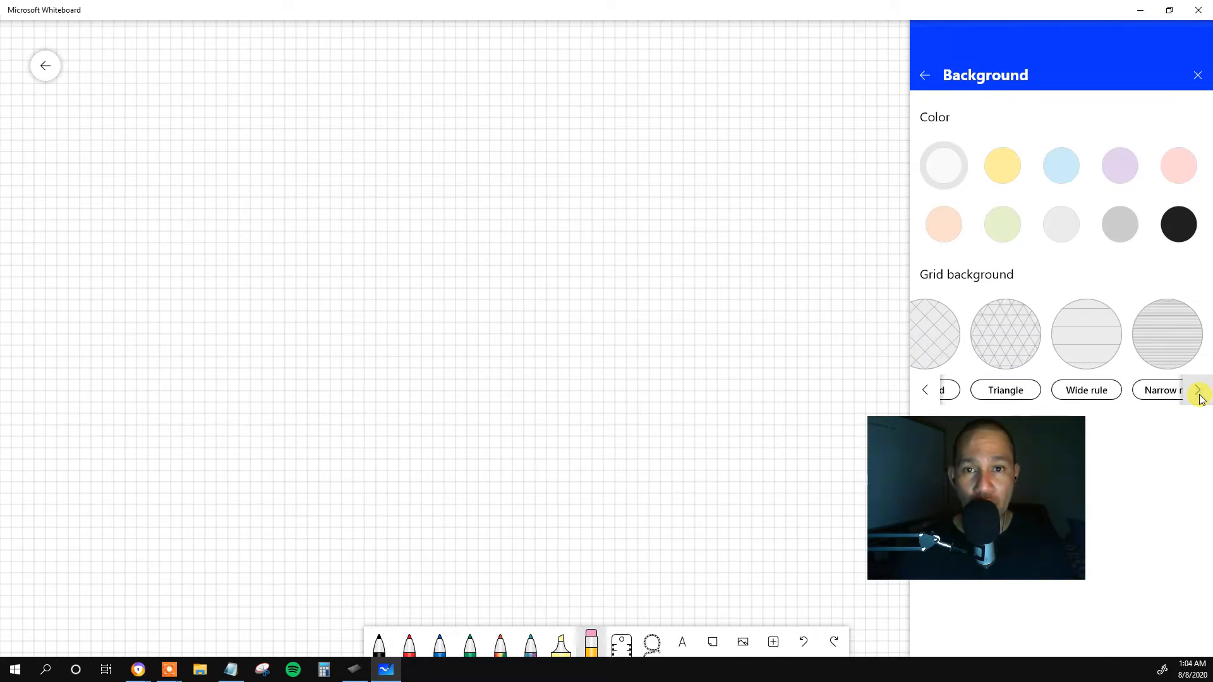
click(1110, 335)
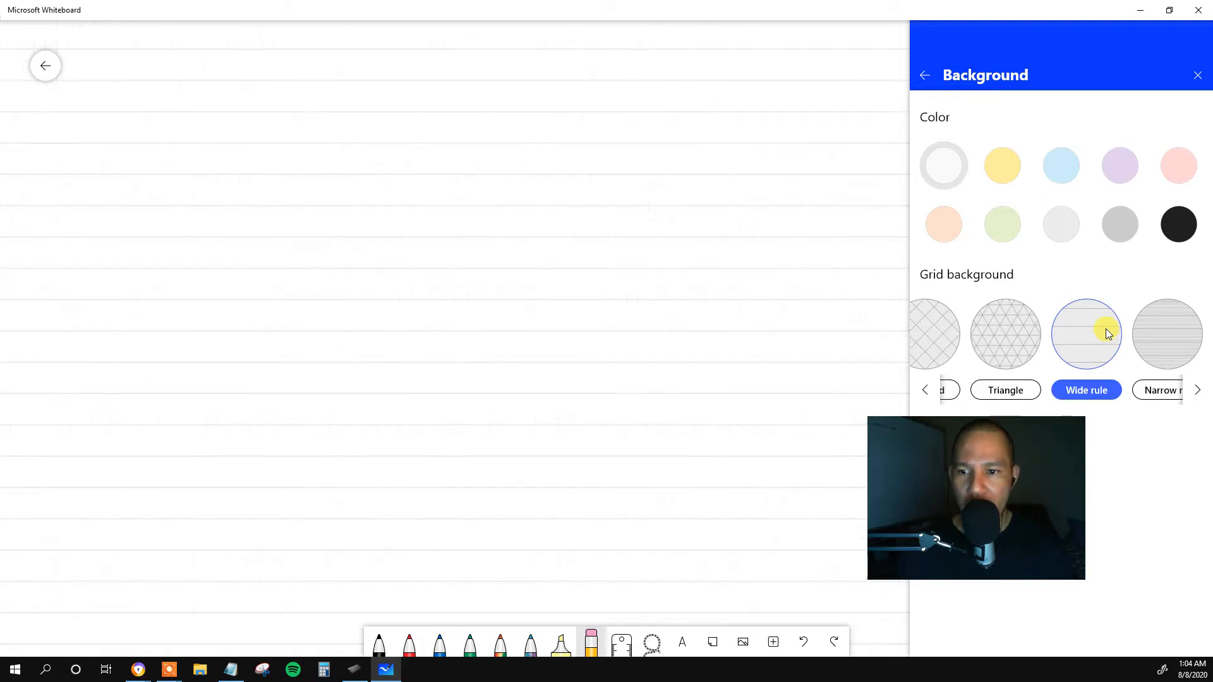
Leave the background options and review the whiteboard's general settings without changing any of them.
click(398, 187)
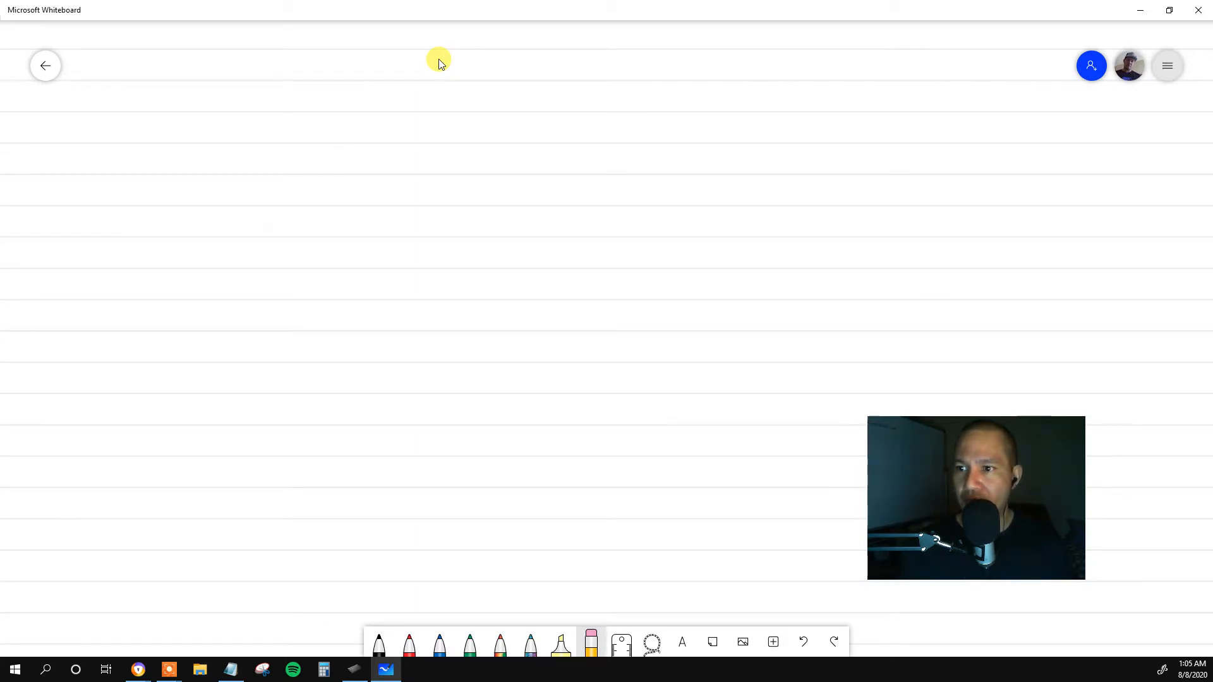
click(1168, 66)
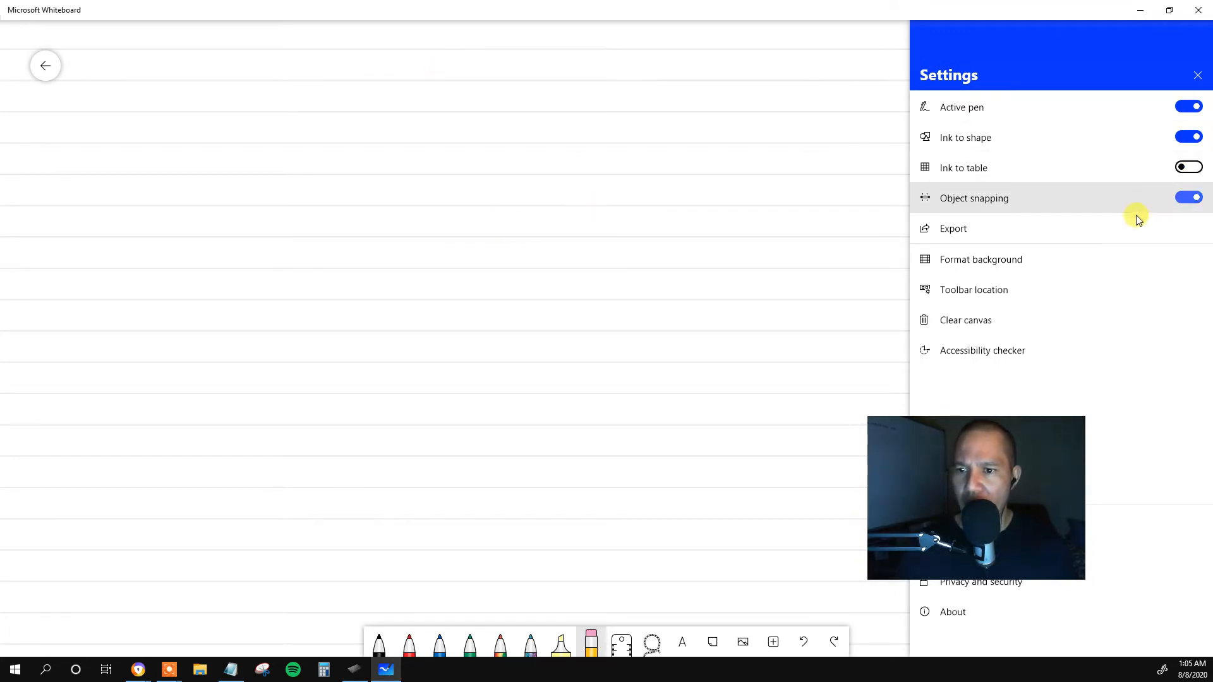
click(661, 199)
Switch to Wacom Tablet Properties and define a mapped tablet portion with Top 254, Left 0, Bottom 8660 and Right 9771.
click(354, 668)
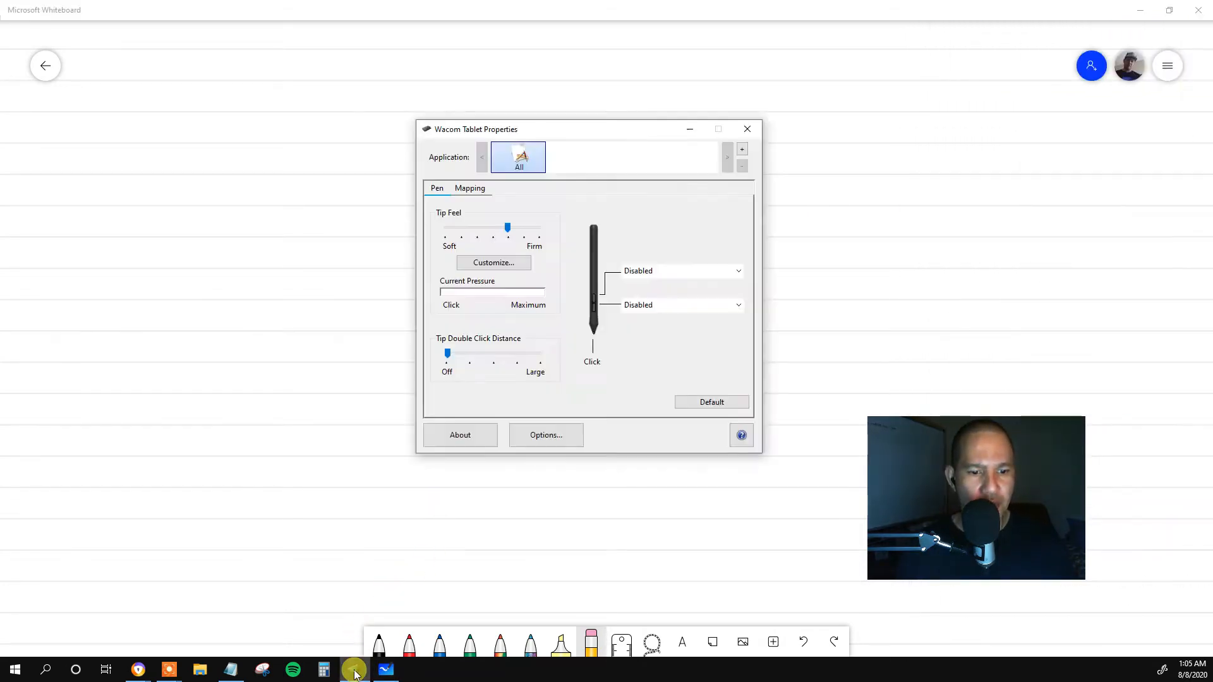
click(477, 188)
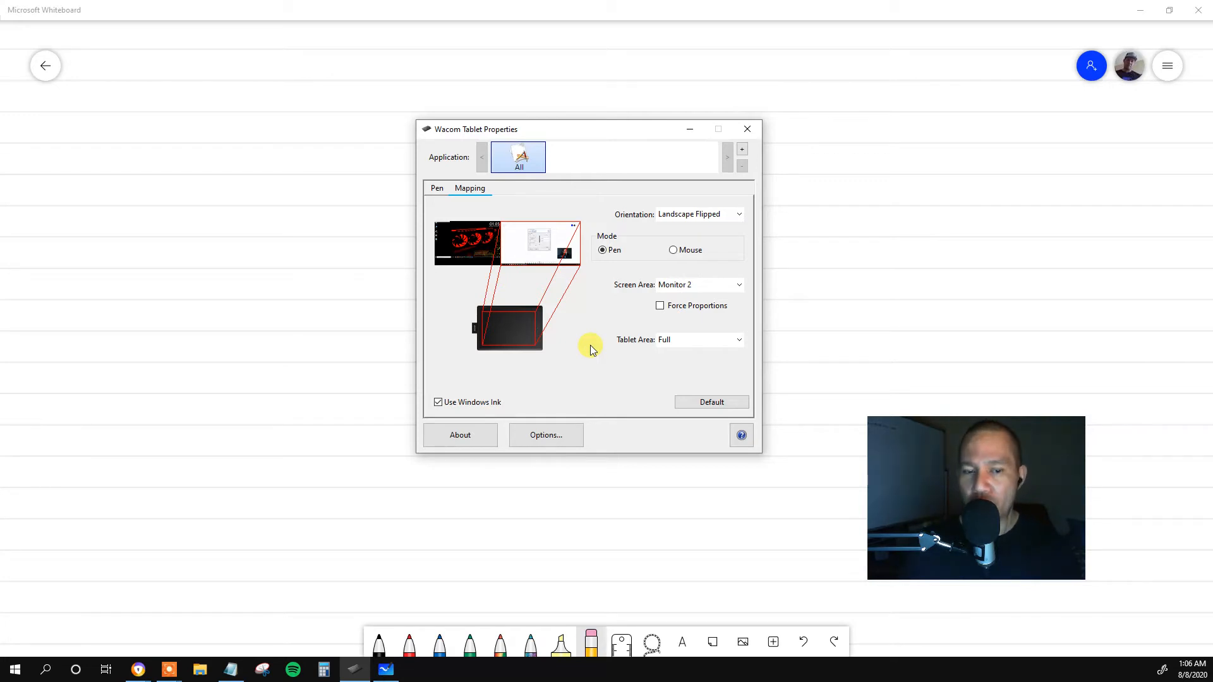
click(691, 341)
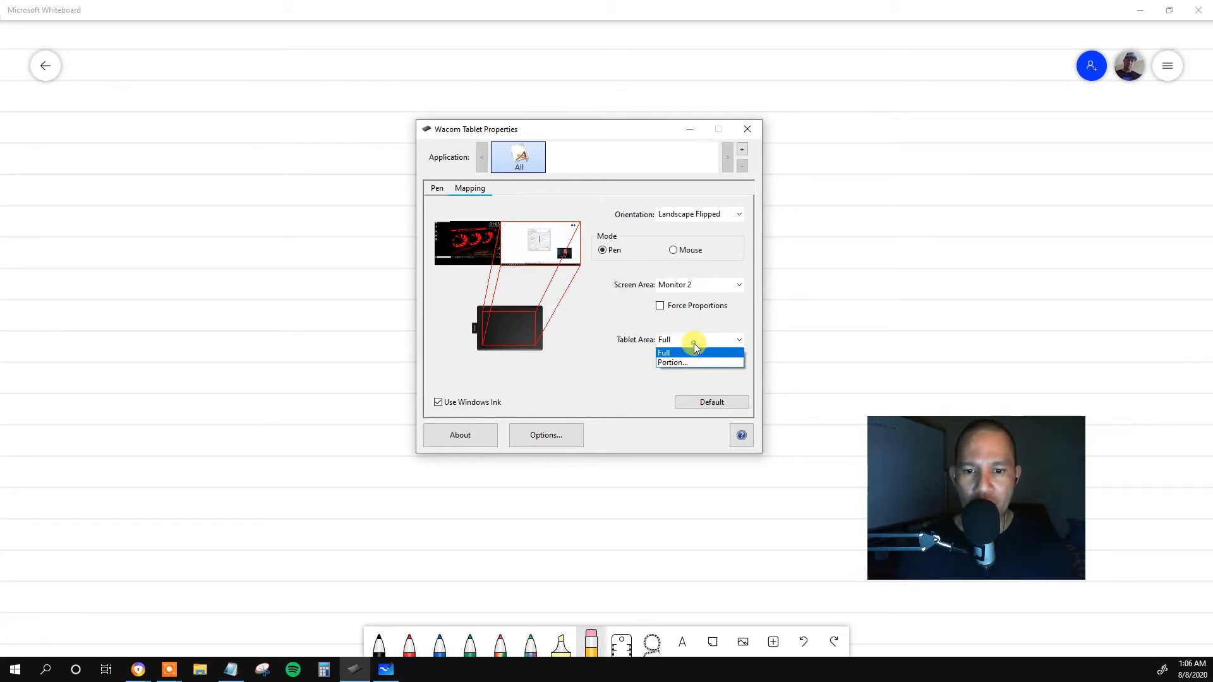
click(686, 361)
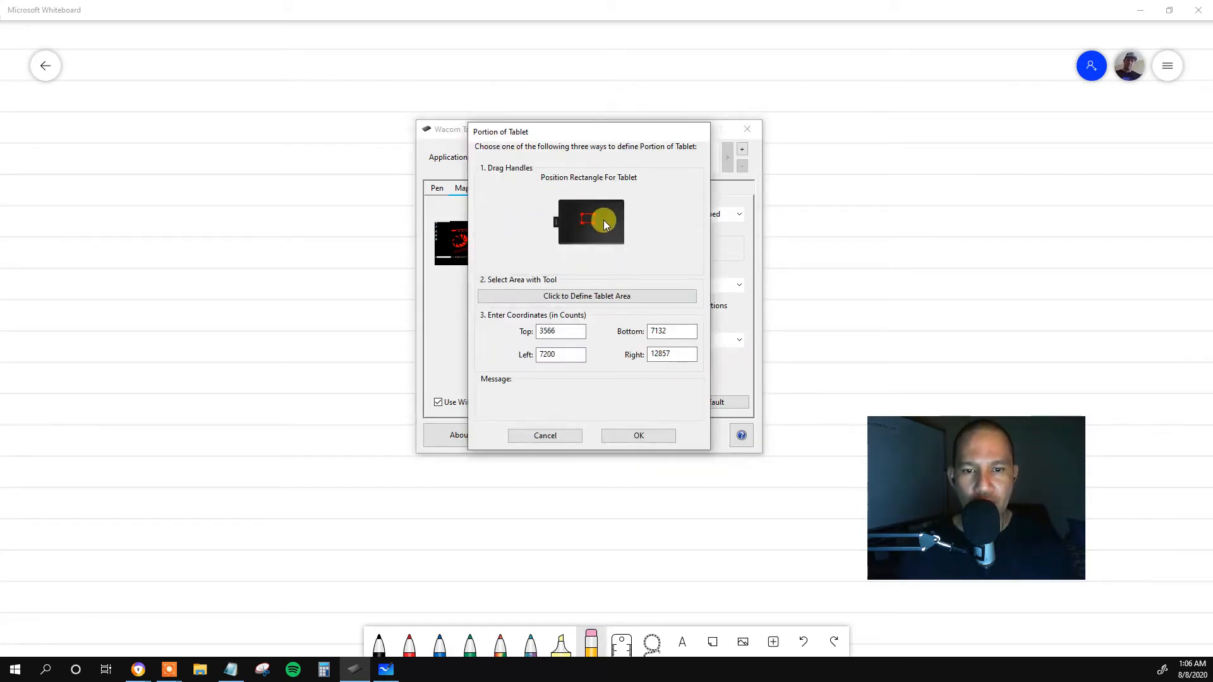
drag(595, 229, 567, 206)
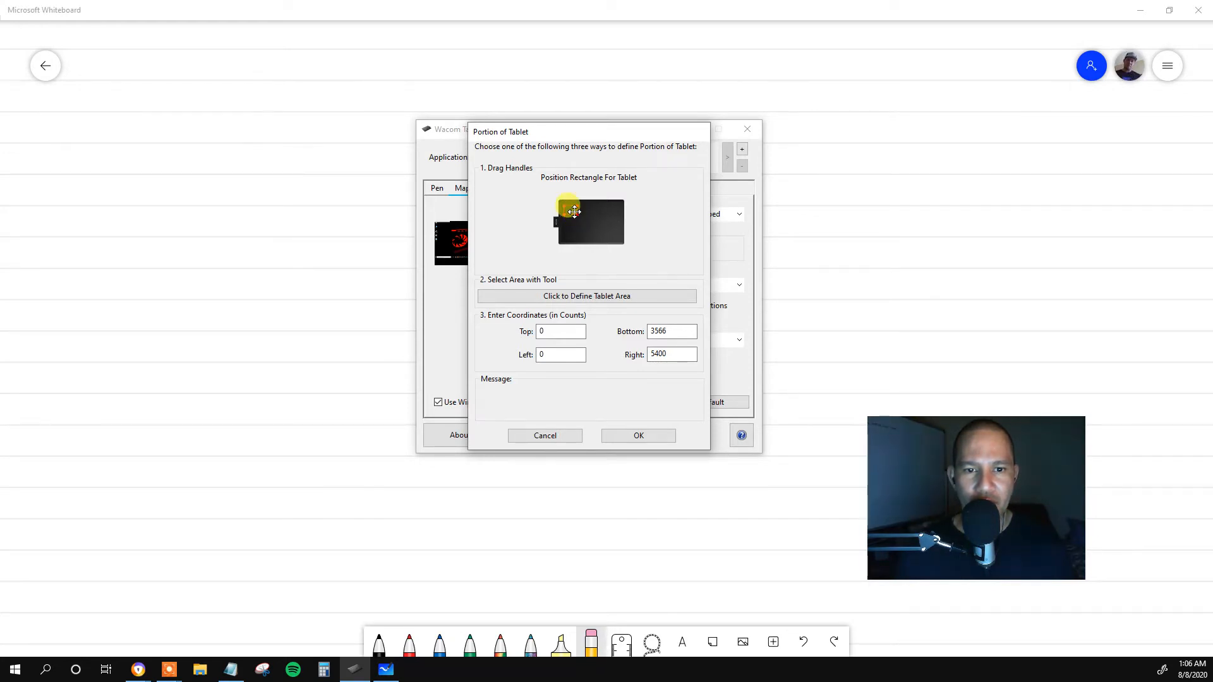
drag(575, 217, 577, 222)
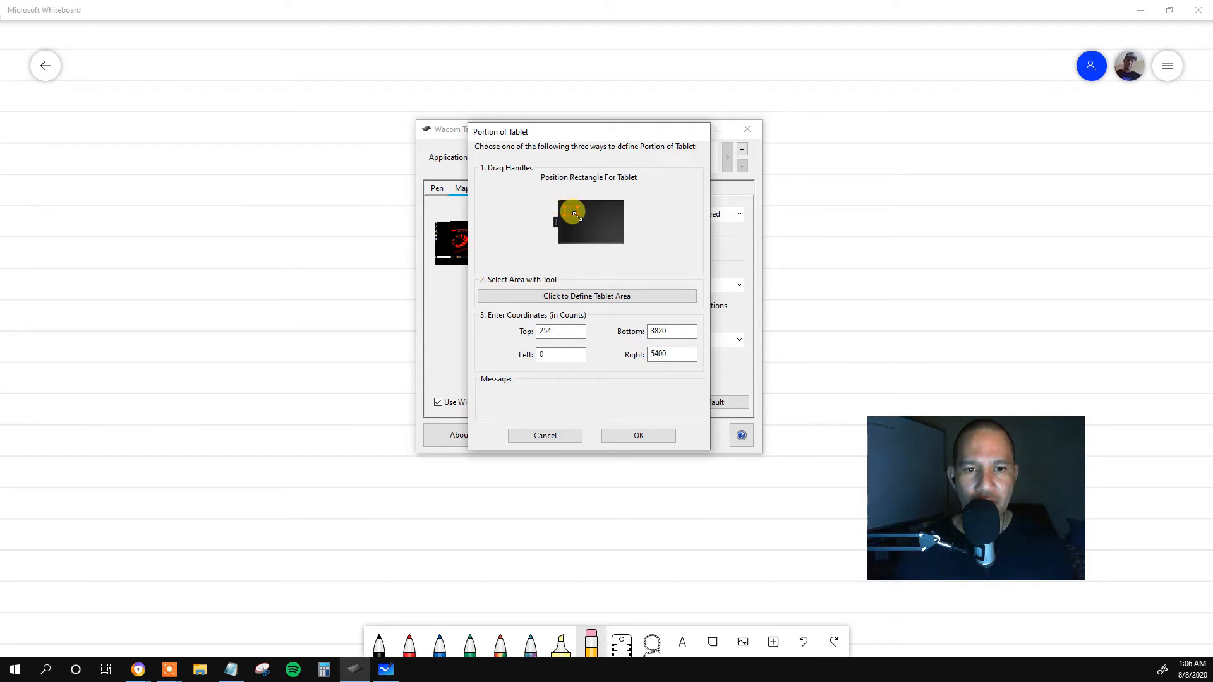
drag(575, 215, 588, 227)
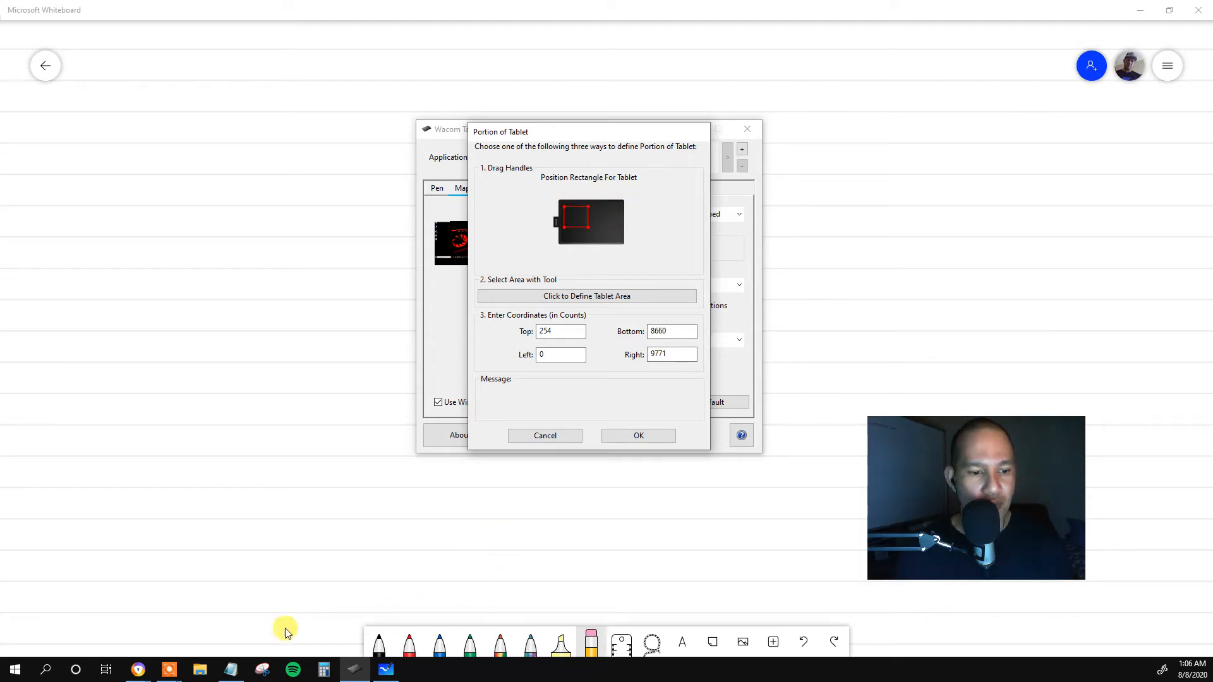
Switch to the browser and look at the One by Wacom Medium listing on eBay, then minimize the window.
click(147, 669)
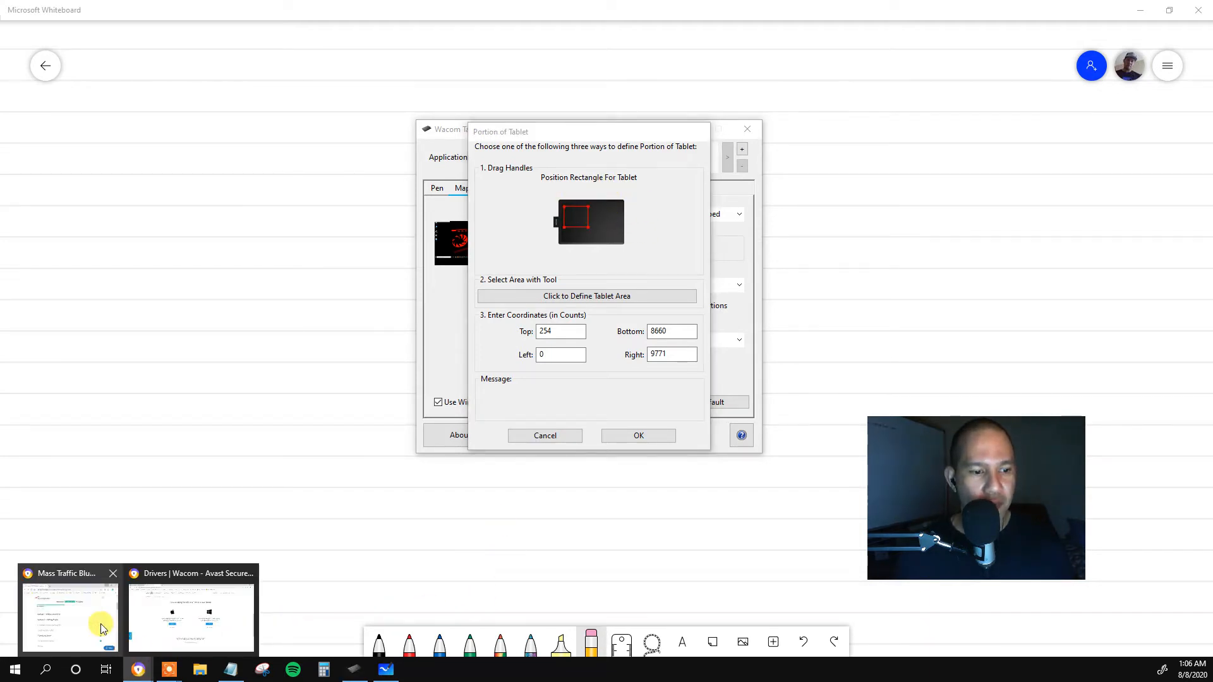
click(168, 617)
click(84, 10)
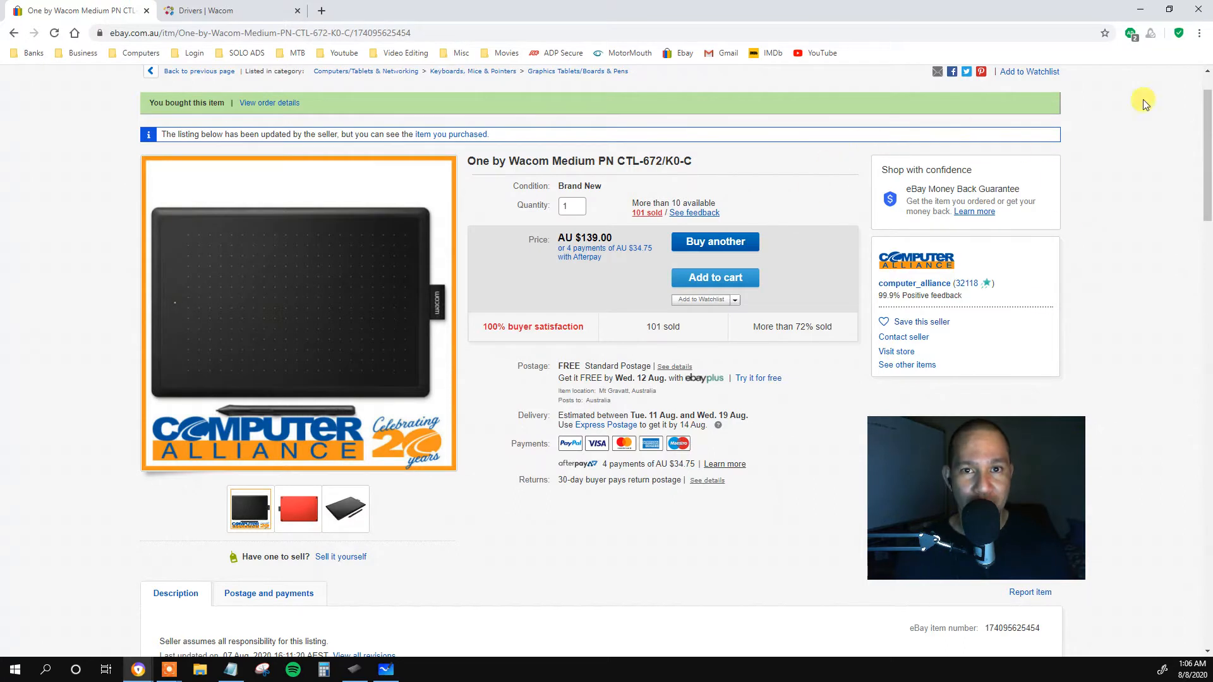
click(1137, 10)
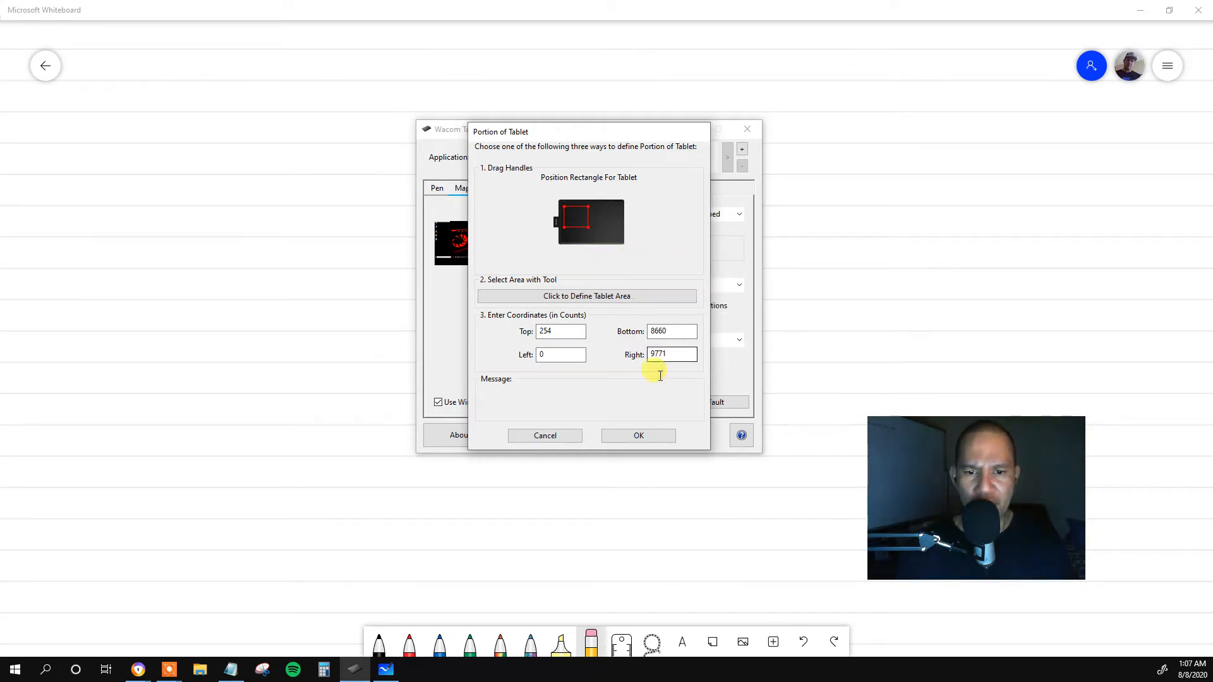
Apply the tablet portion, test it with a few black pen strokes on the whiteboard's first line, and erase them.
click(637, 437)
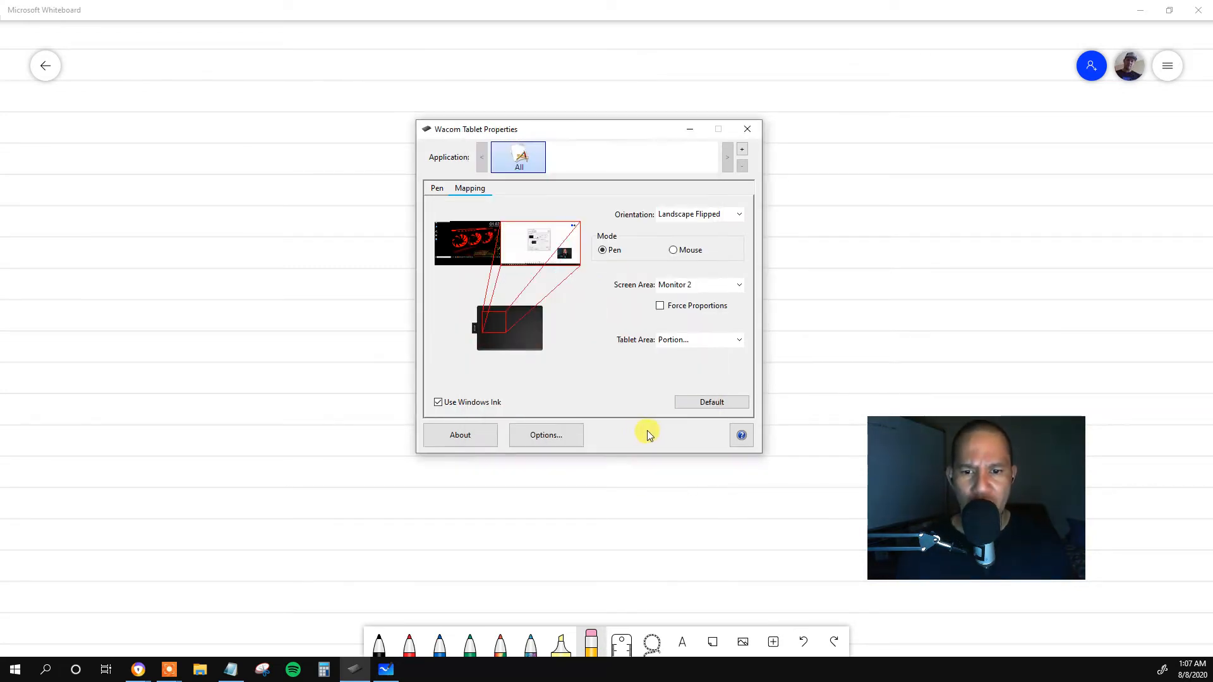
click(814, 344)
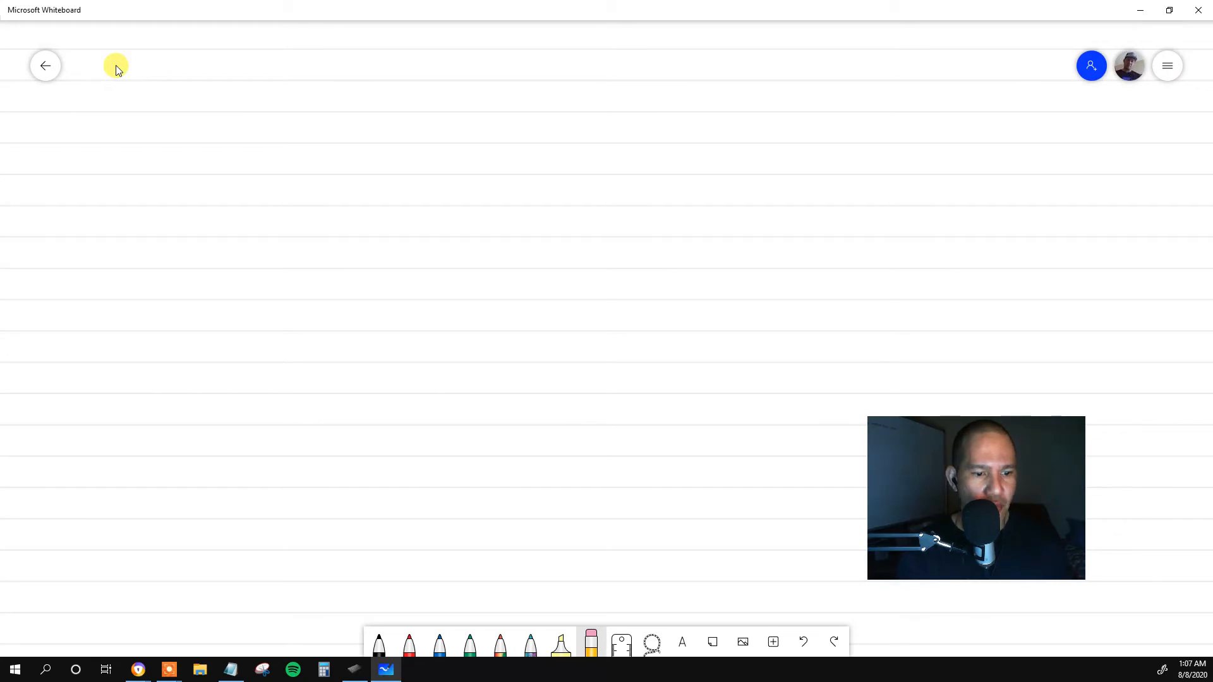
click(379, 644)
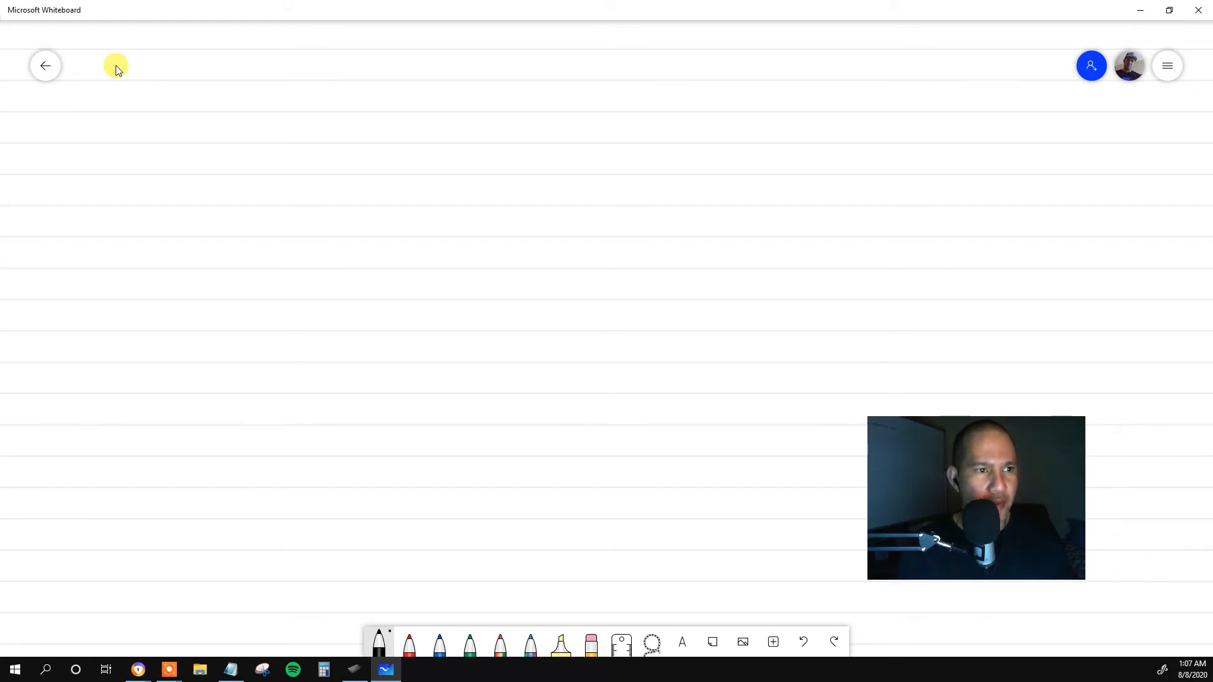
drag(101, 61, 103, 82)
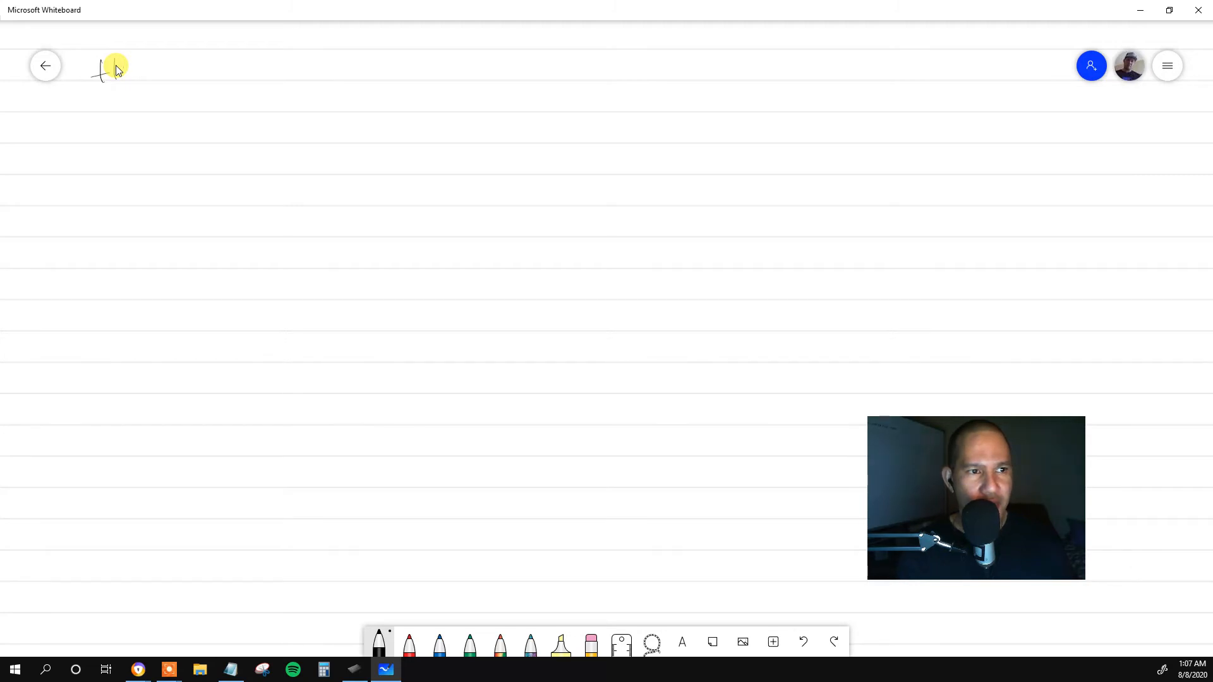
drag(124, 75, 149, 88)
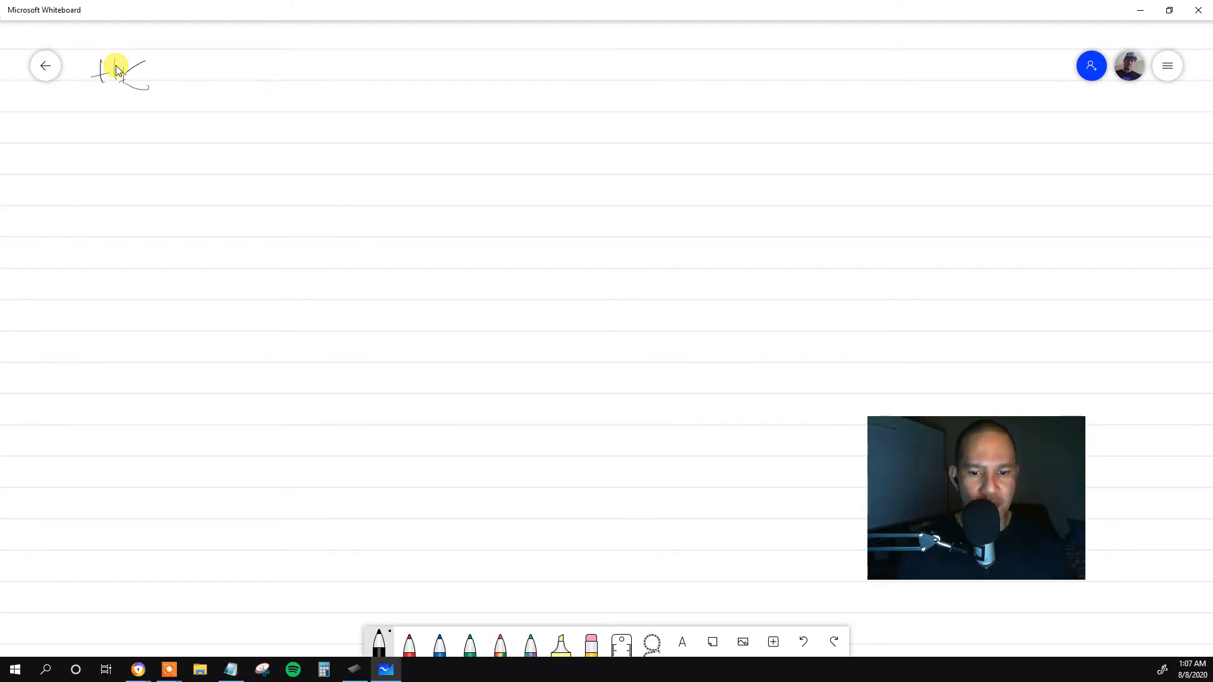
click(590, 643)
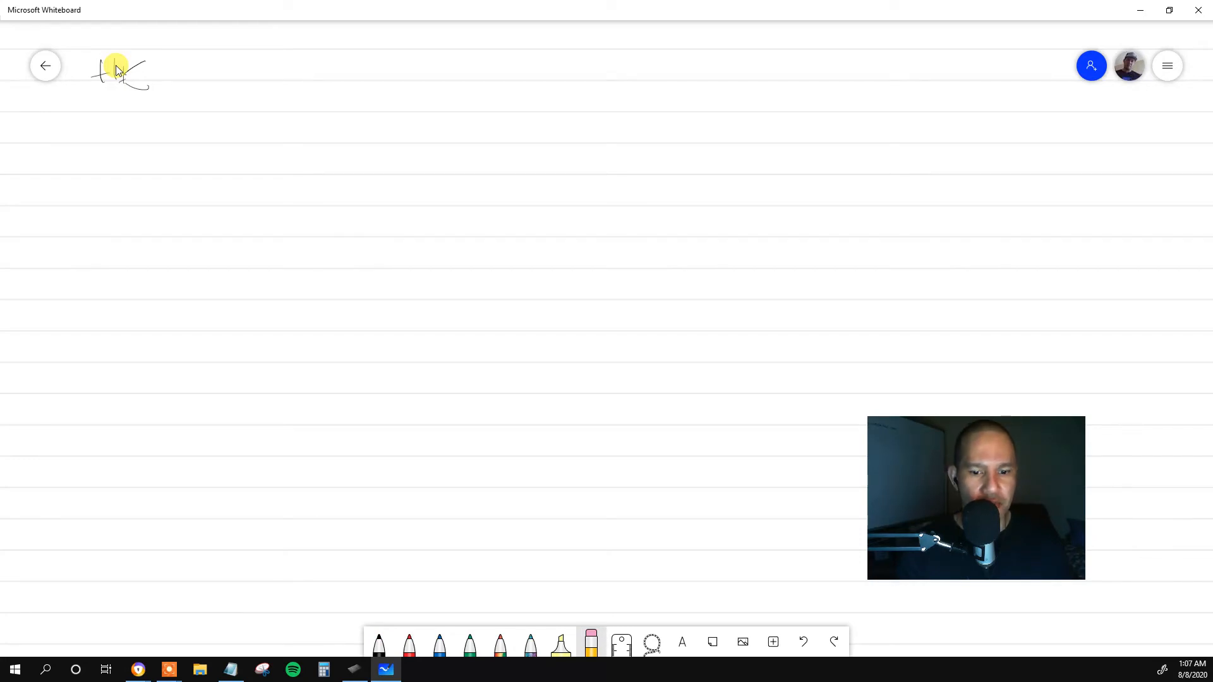
mouse_move(117, 69)
mouse_down()
mouse_move(139, 67)
mouse_move(116, 69)
mouse_up()
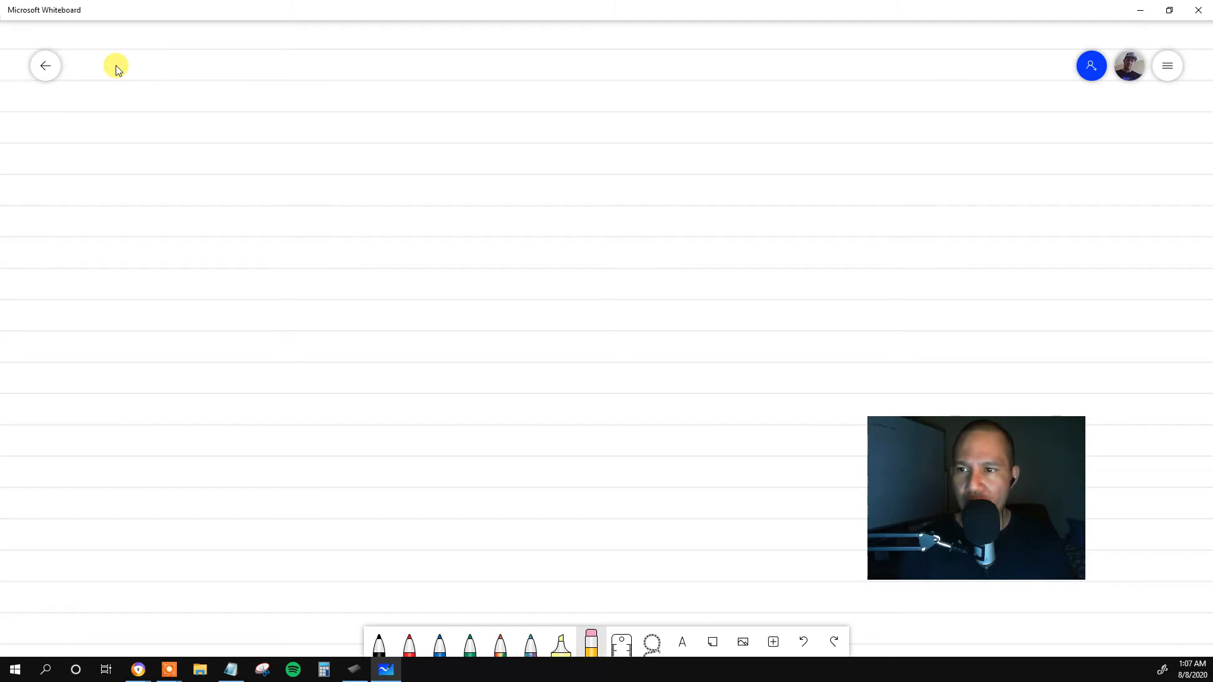
Switch to Wacom Tablet Properties, restore the Tablet Area to Full, and return to Microsoft Whiteboard.
click(1169, 67)
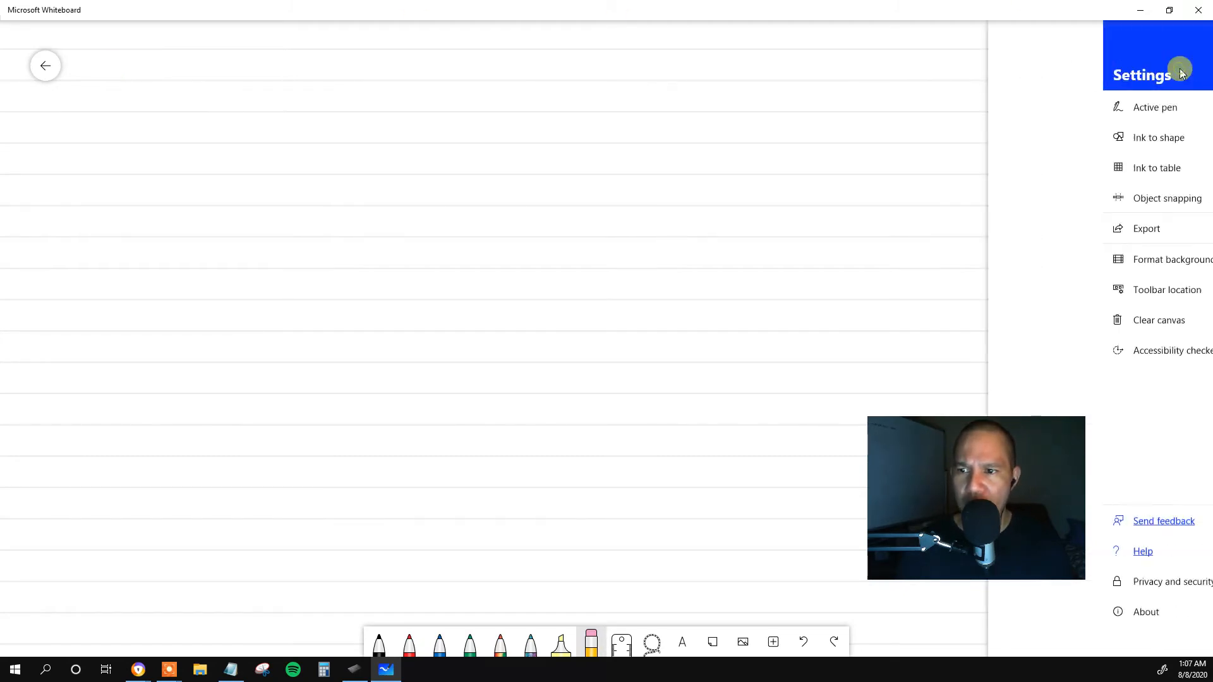
click(1182, 73)
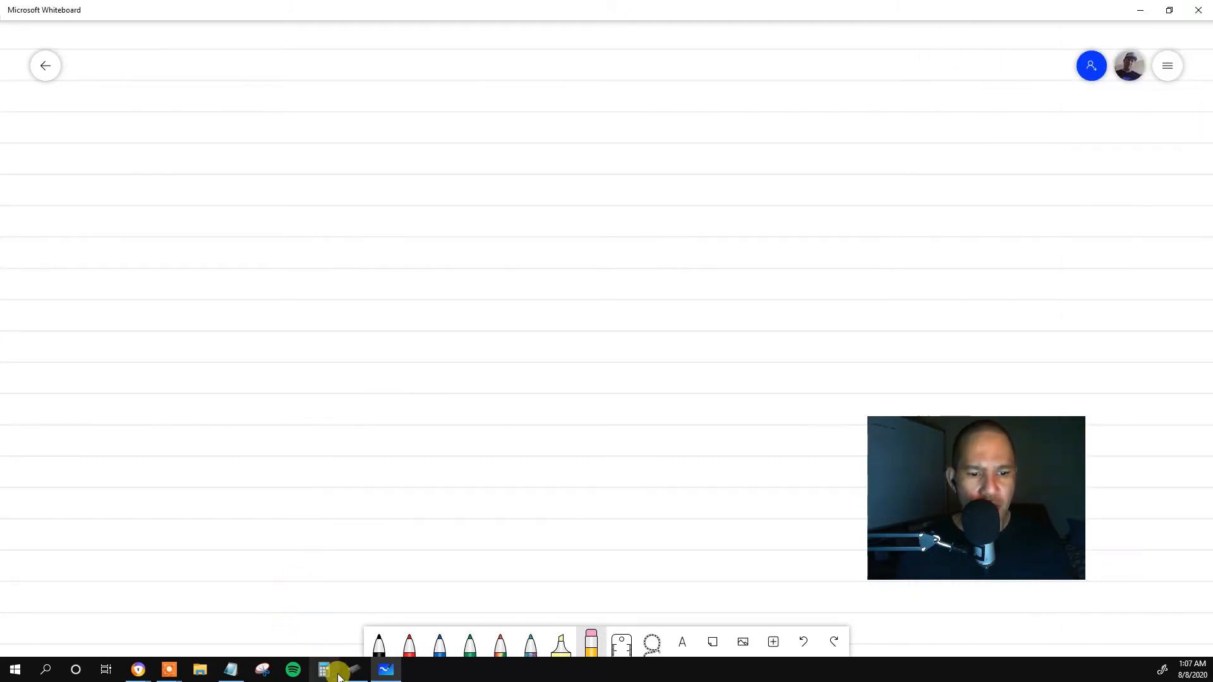
click(351, 672)
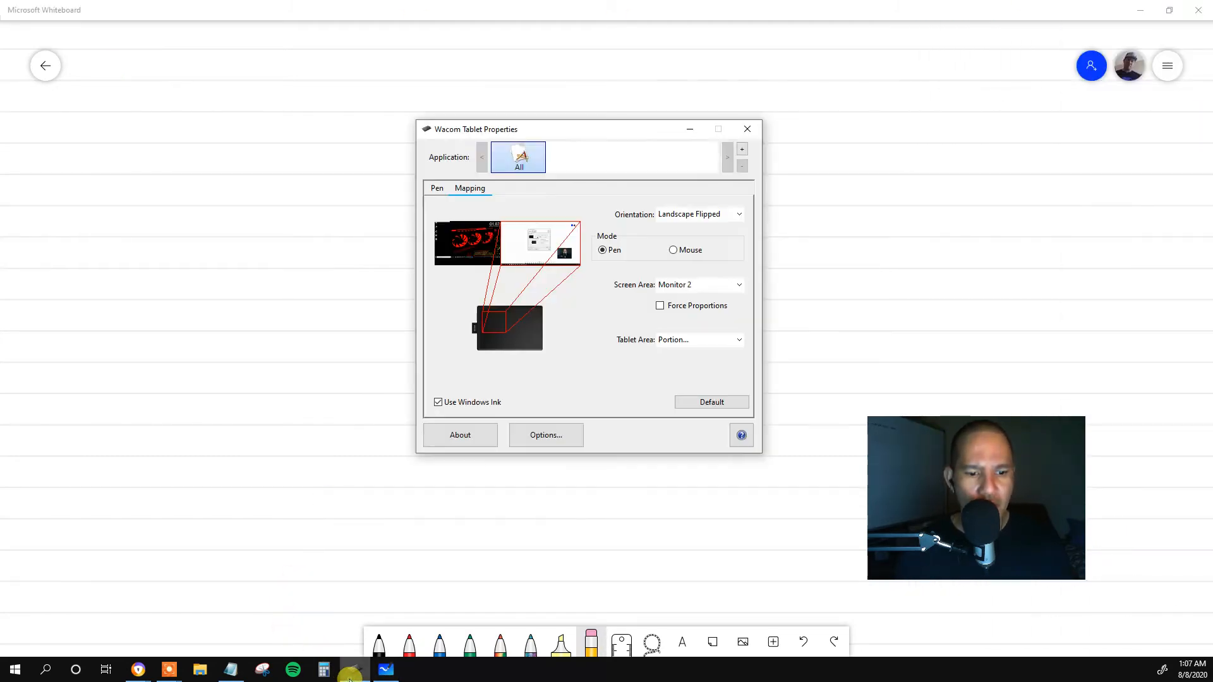
click(706, 342)
click(702, 352)
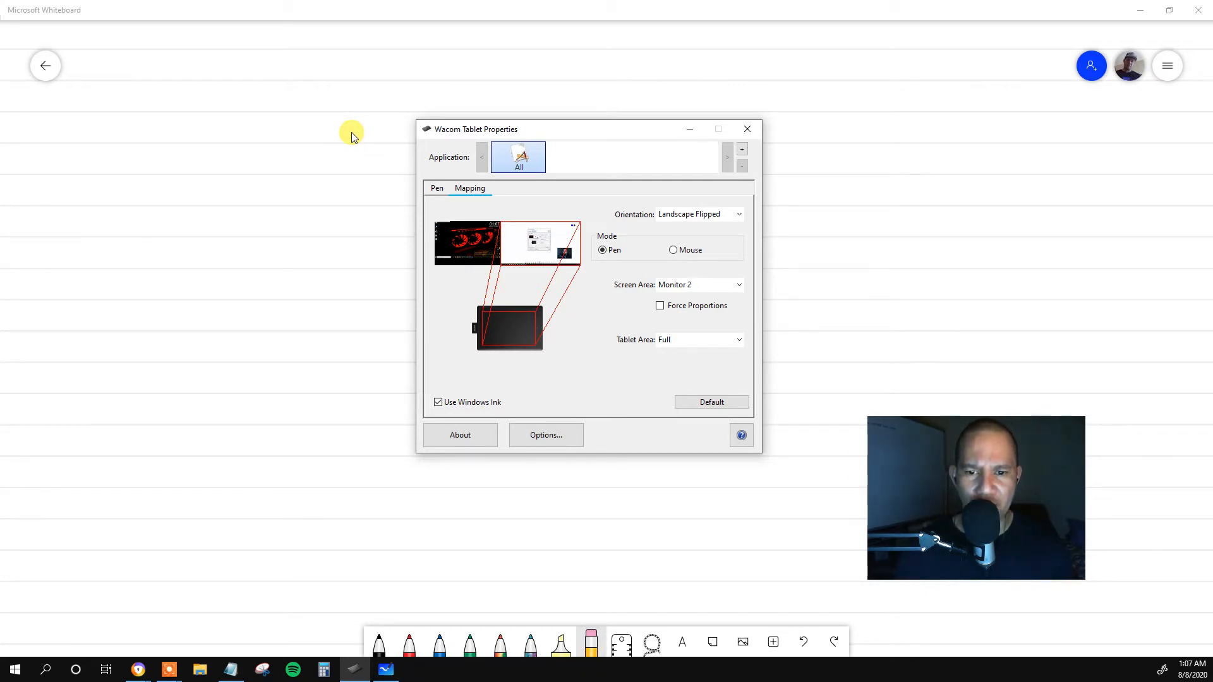
click(813, 291)
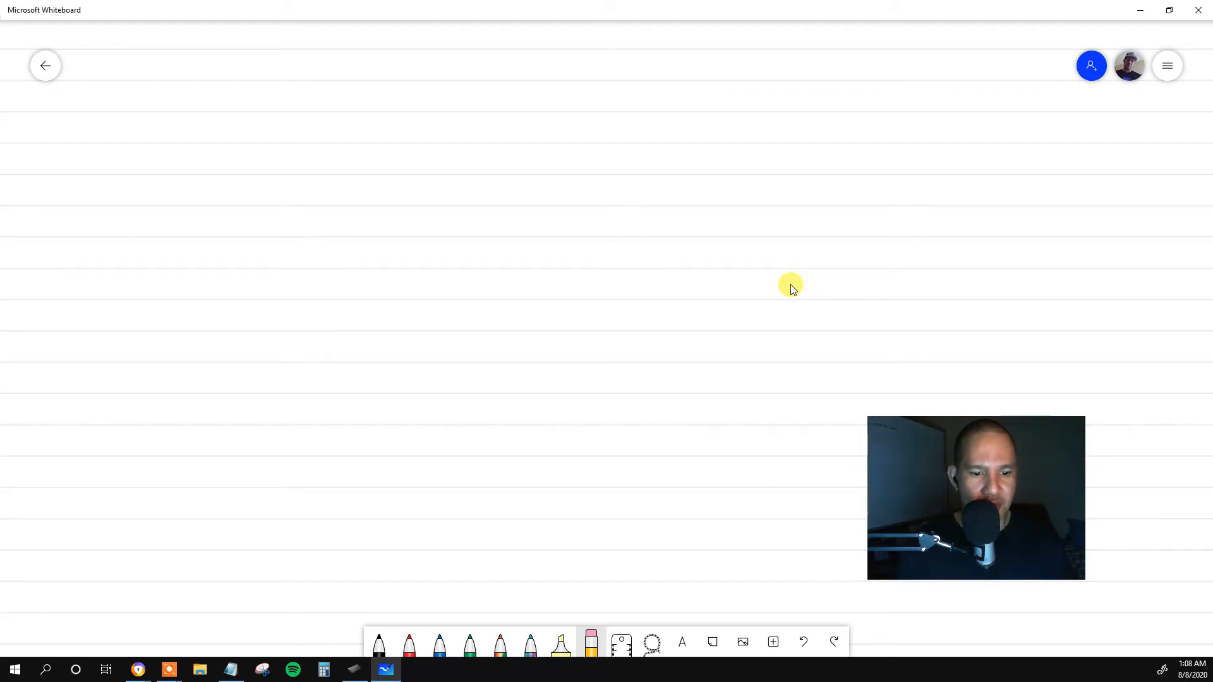
Choose a thicker black pen stroke and handwrite "HELLO MY NAME" on the whiteboard's first line.
click(379, 643)
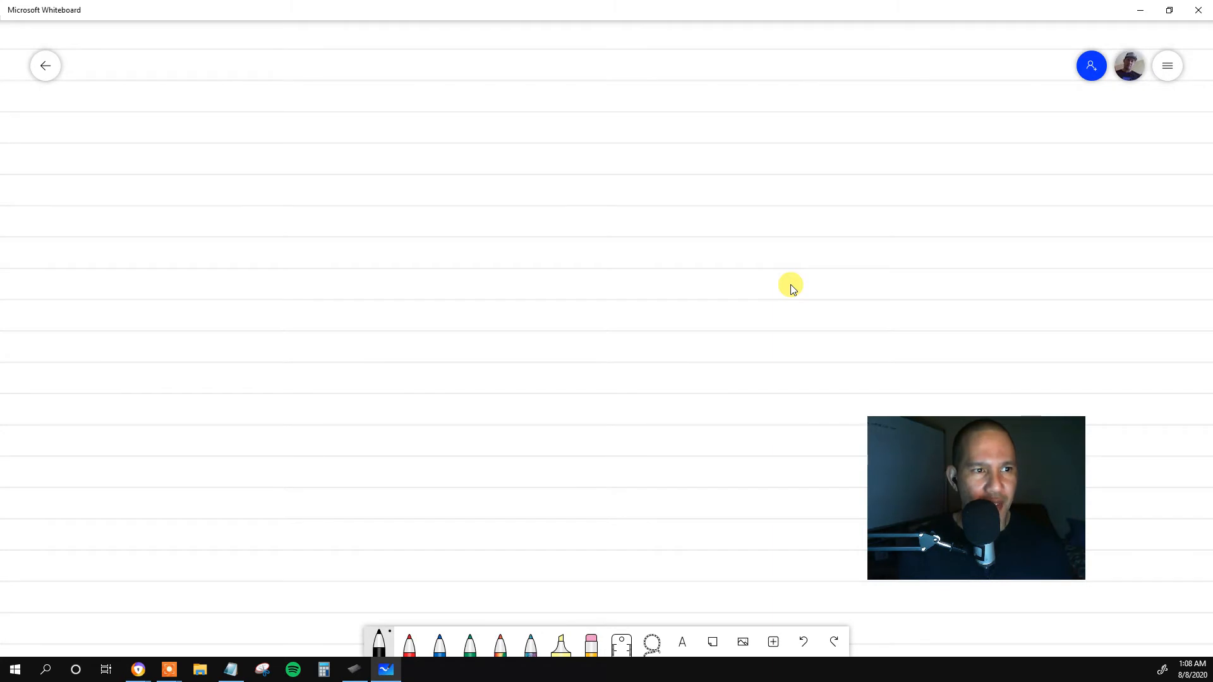
click(380, 643)
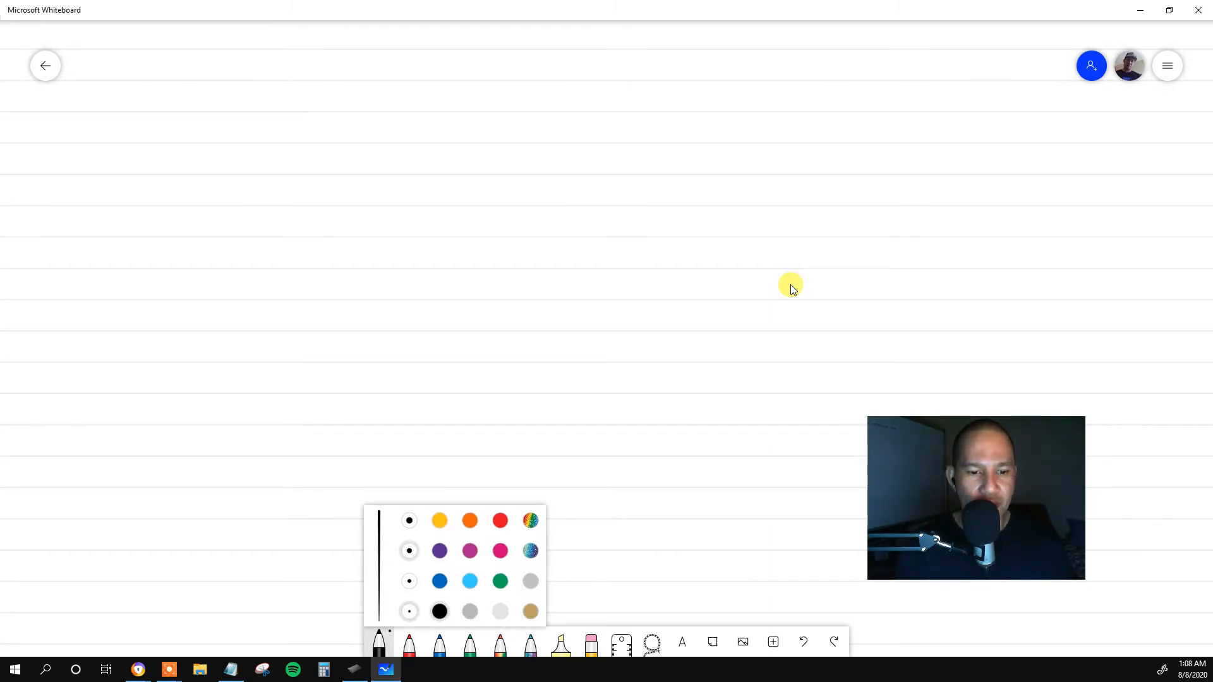
click(410, 581)
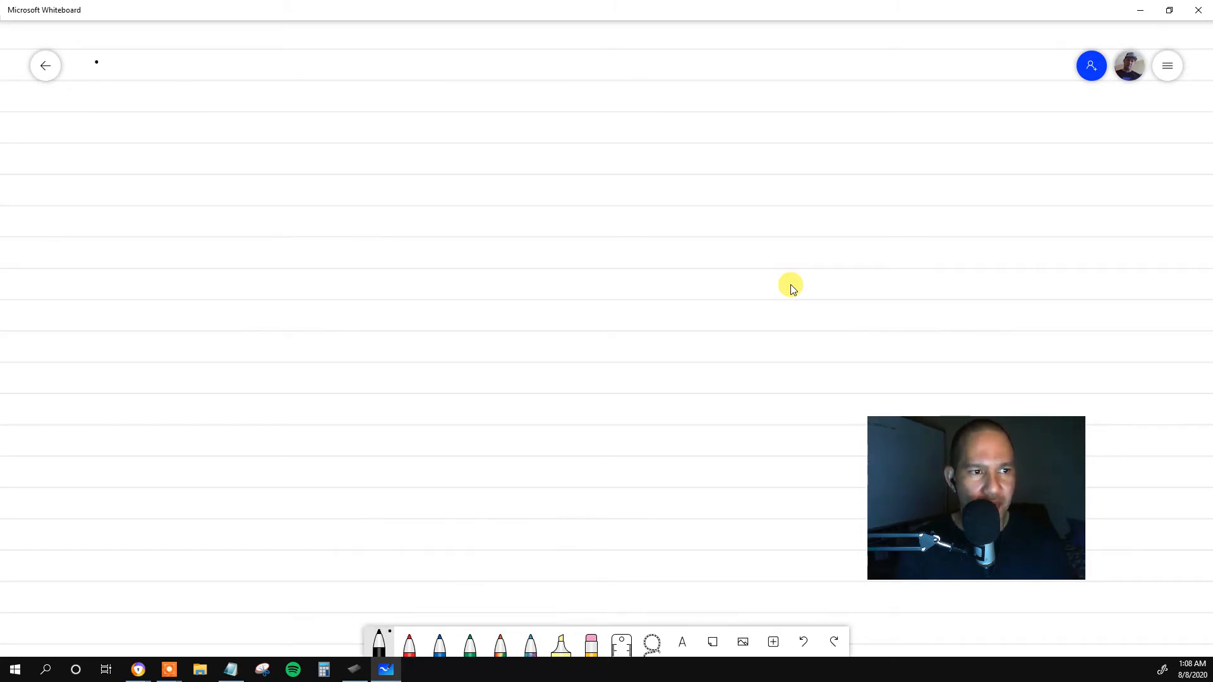
mouse_move(96, 62)
mouse_down()
mouse_move(97, 80)
mouse_move(144, 78)
mouse_move(156, 60)
mouse_move(194, 78)
mouse_move(216, 66)
mouse_move(234, 83)
mouse_move(278, 79)
mouse_up()
mouse_move(281, 59)
mouse_down()
mouse_move(281, 80)
mouse_move(301, 69)
mouse_up()
mouse_move(303, 77)
mouse_down()
mouse_move(314, 65)
mouse_move(325, 74)
mouse_up()
drag(325, 64, 344, 80)
drag(324, 66, 341, 61)
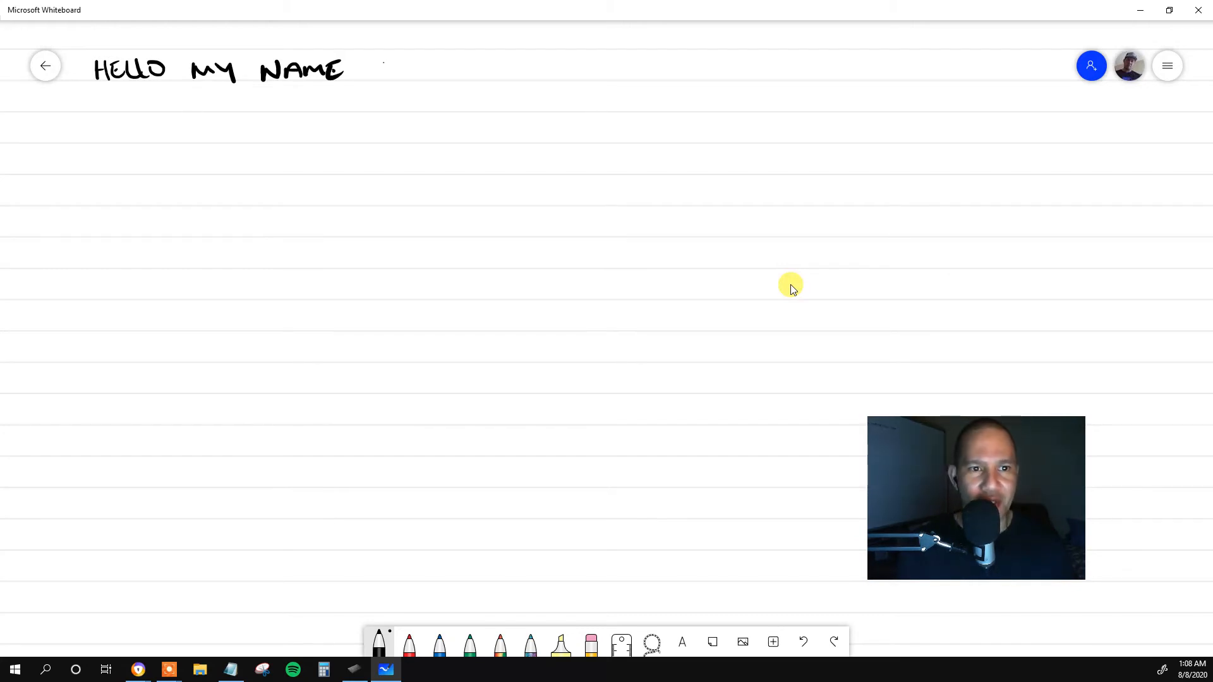
Complete the handwritten sentence with "IS" and the presenter's full name, undoing and rewriting the surname's final letters.
mouse_move(383, 62)
mouse_down()
mouse_move(382, 76)
mouse_move(433, 81)
mouse_up()
mouse_move(431, 63)
mouse_down()
mouse_move(453, 83)
mouse_move(467, 61)
mouse_move(510, 80)
mouse_move(530, 57)
mouse_up()
drag(532, 69, 564, 66)
drag(563, 67, 562, 79)
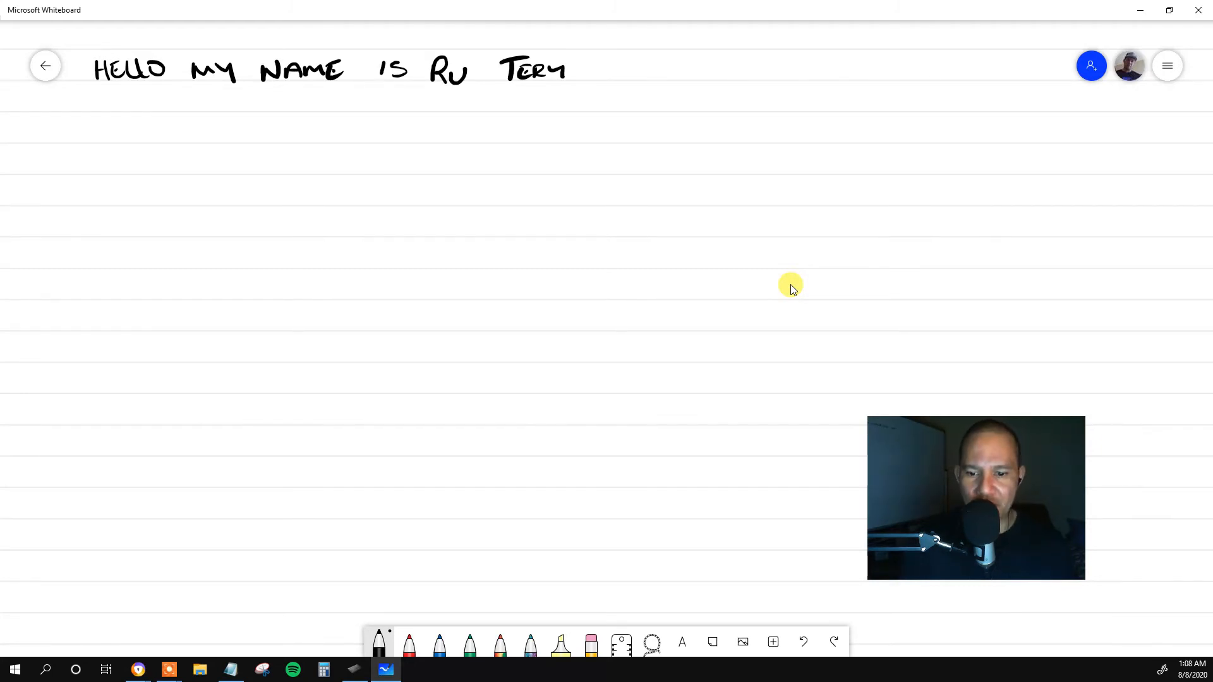
click(804, 642)
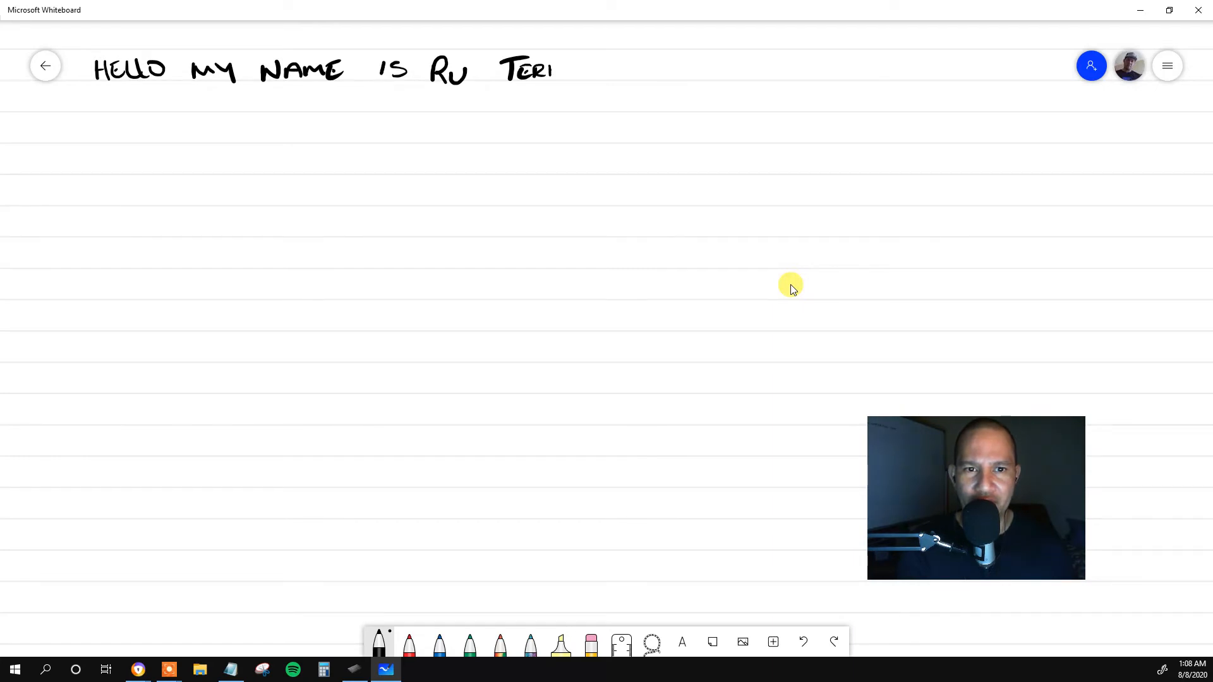
drag(551, 61, 575, 89)
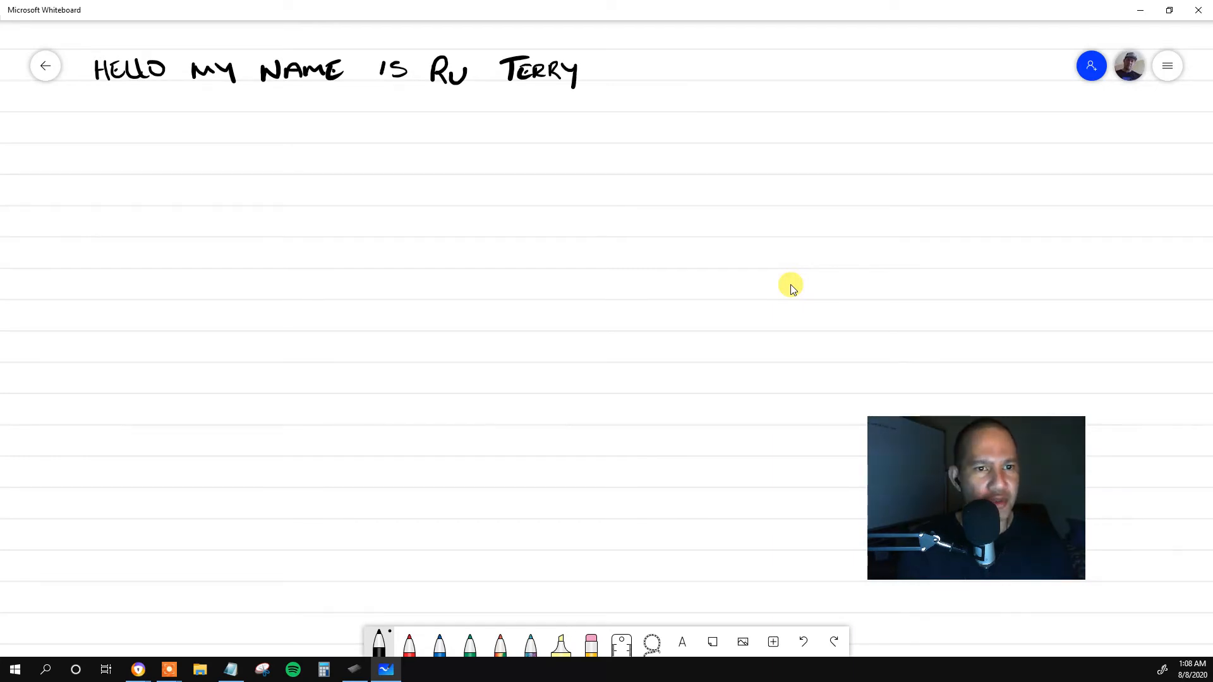
Highlight the presenter's handwritten name and the word "NAME" with the neon yellow highlighter.
click(561, 645)
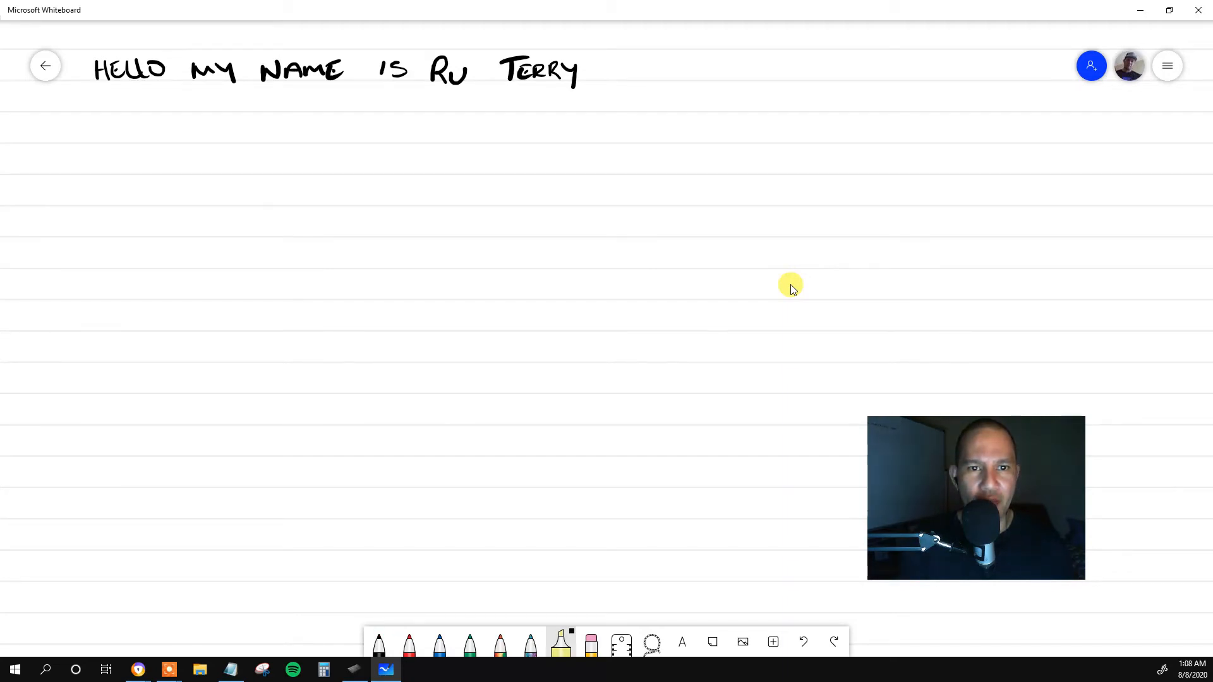
mouse_move(573, 70)
mouse_down()
mouse_move(427, 70)
mouse_move(538, 55)
mouse_move(577, 77)
mouse_move(560, 53)
mouse_up()
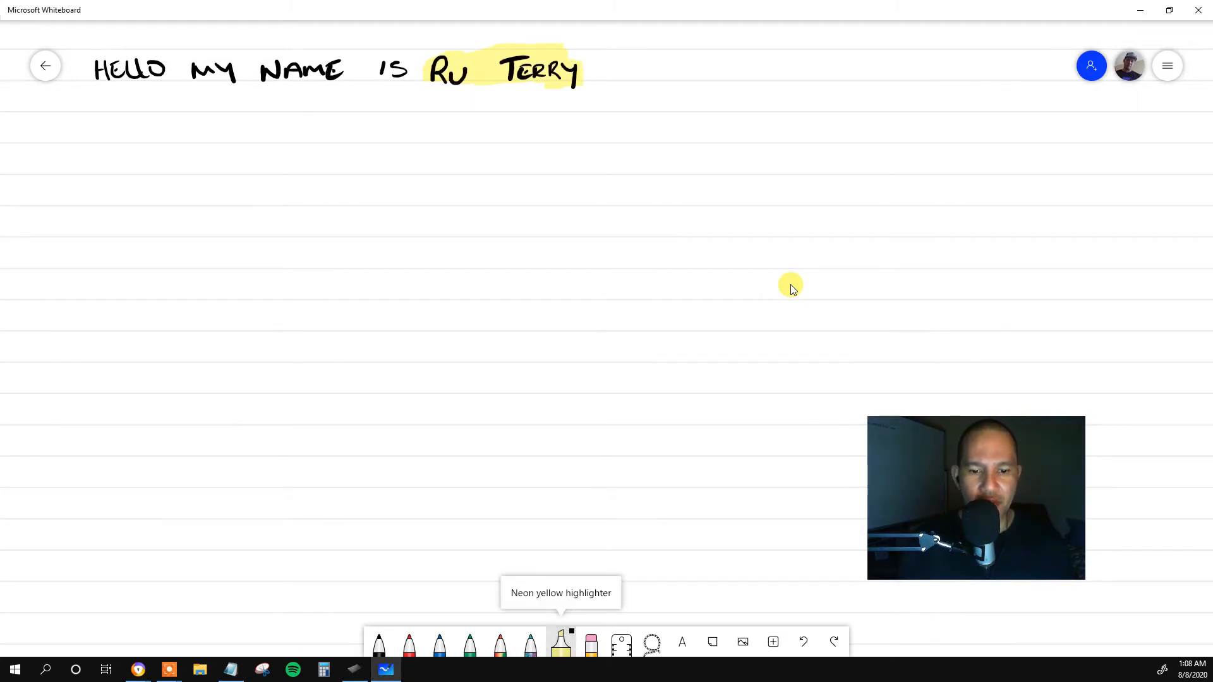
click(561, 643)
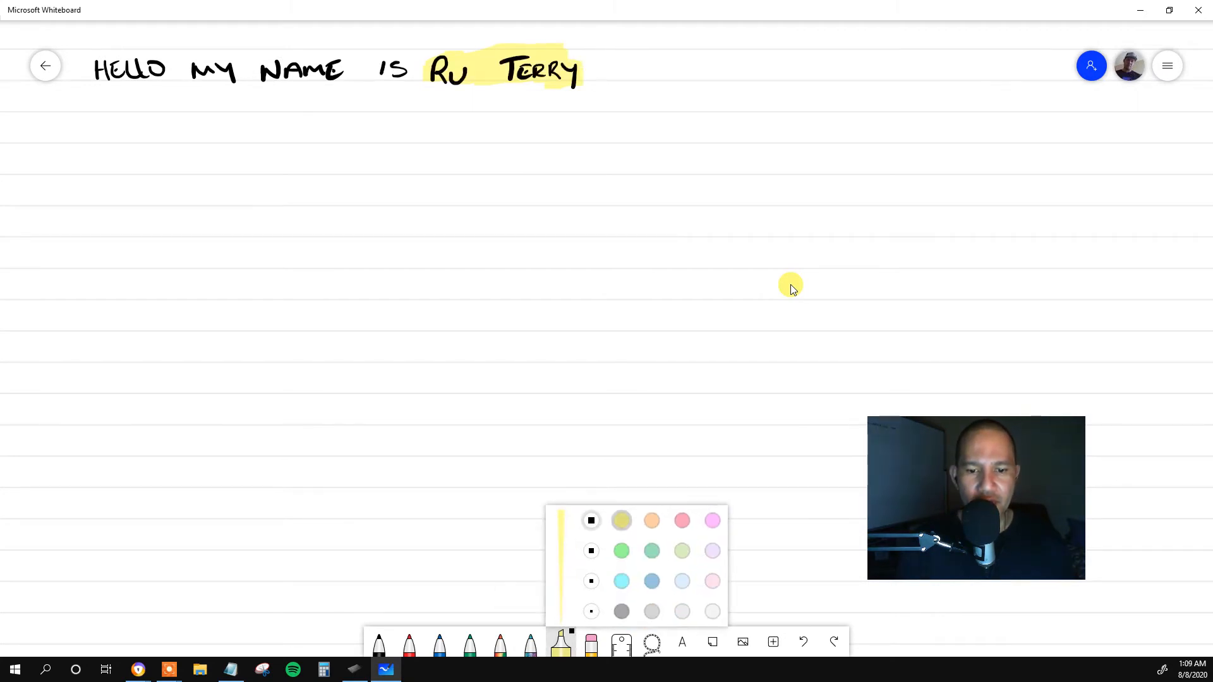
mouse_move(246, 82)
mouse_down()
mouse_move(318, 65)
mouse_move(295, 79)
mouse_move(372, 77)
mouse_up()
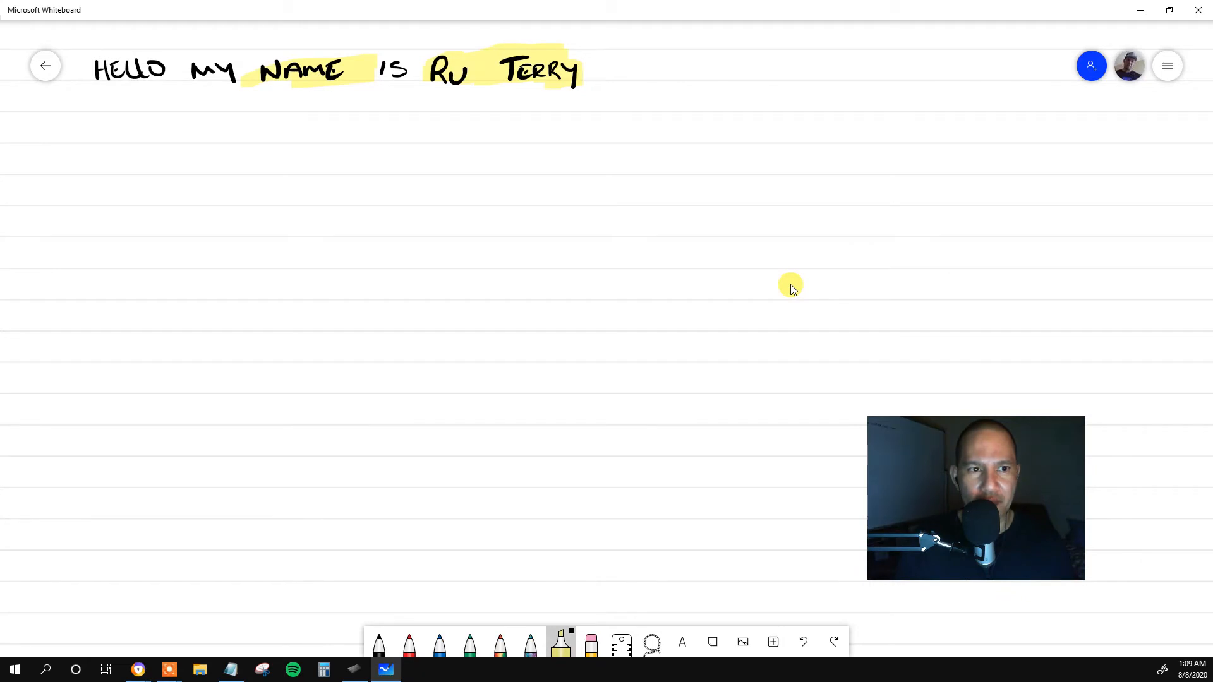
Undo the highlight over the word "NAME" and highlight "HELLO" with a thinner yellow highlighter stroke.
click(803, 642)
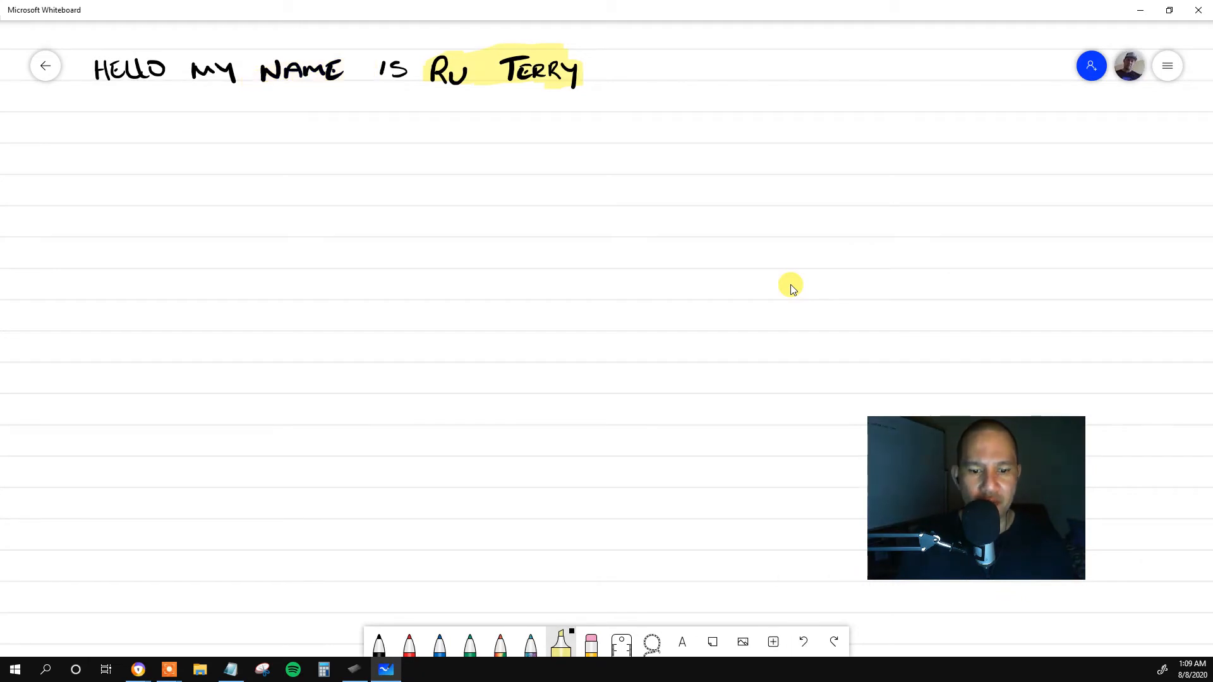
click(561, 642)
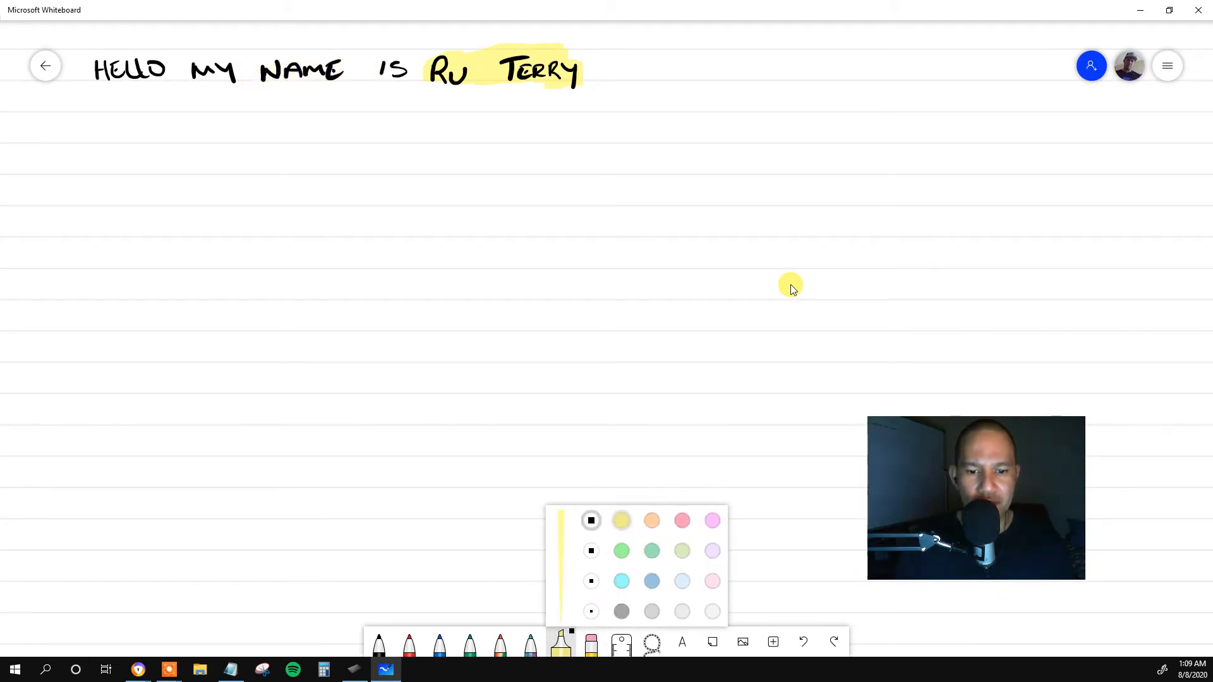
click(591, 582)
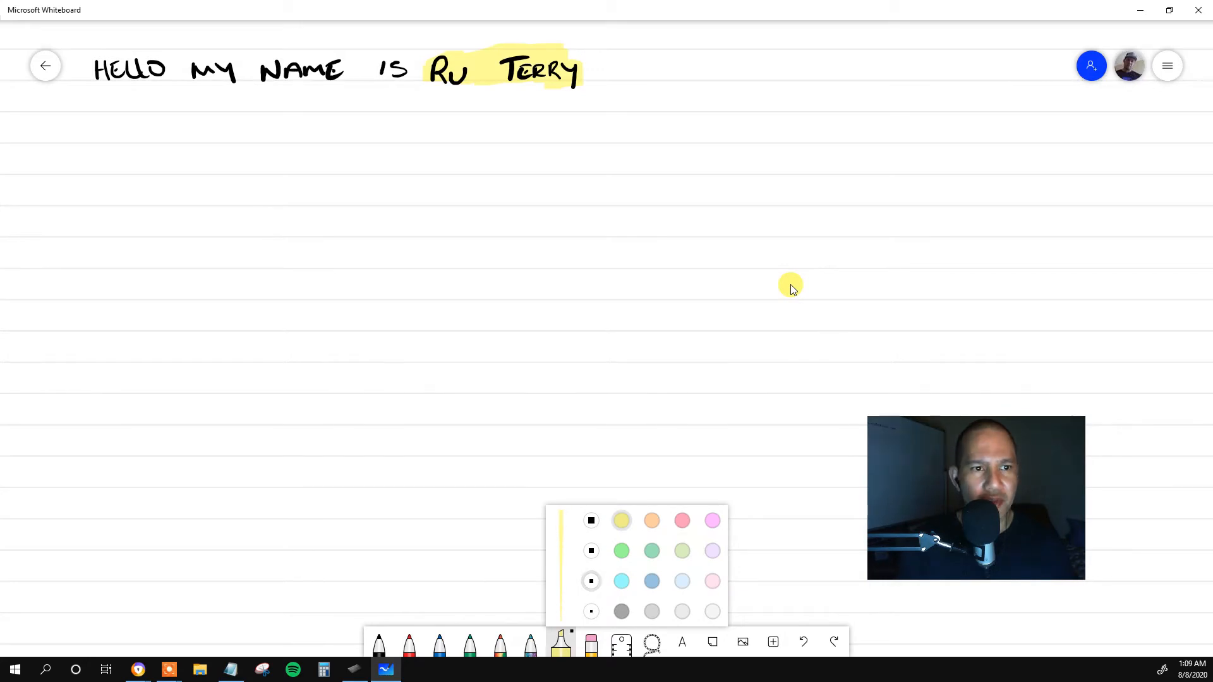
drag(95, 72, 152, 69)
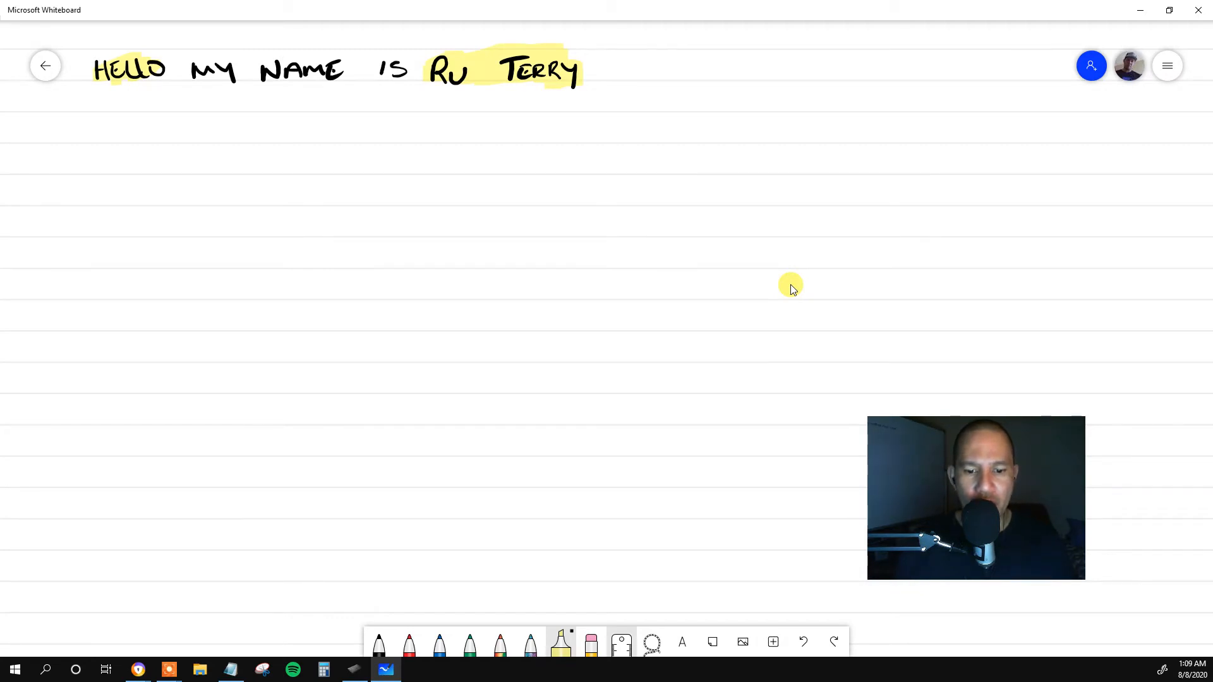
Handwrite "STEP 1." and "STEP 2." with the blue pen on two consecutive lines below the sentence.
click(621, 644)
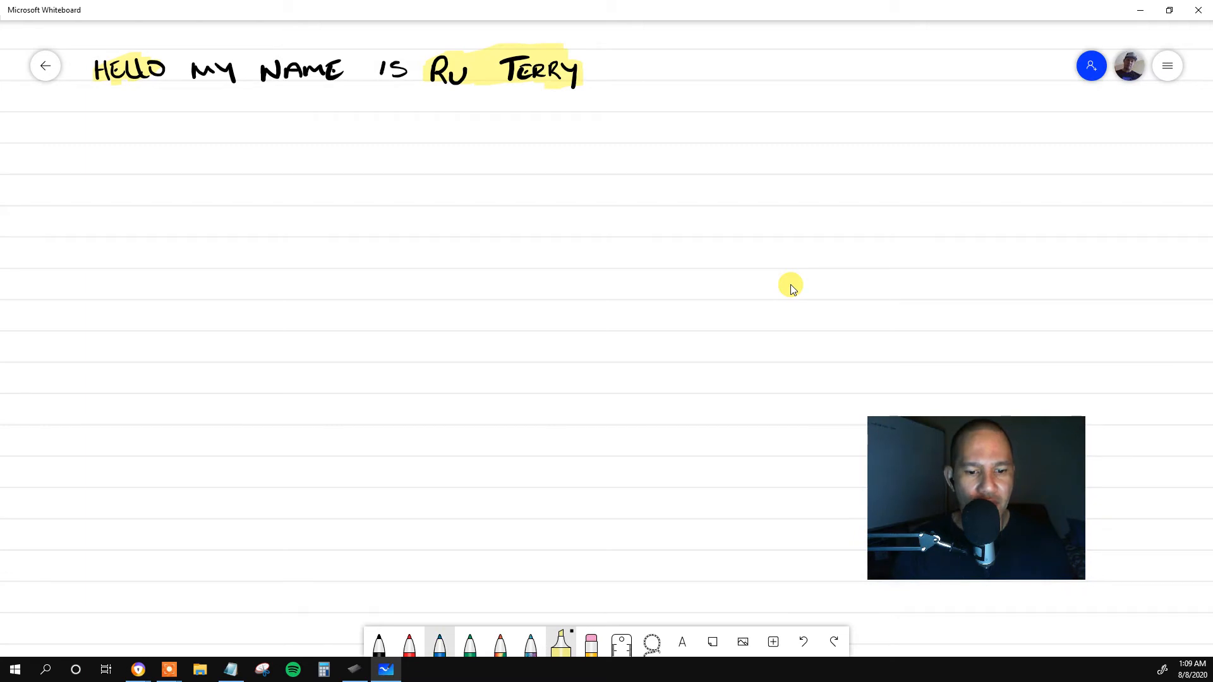
click(440, 644)
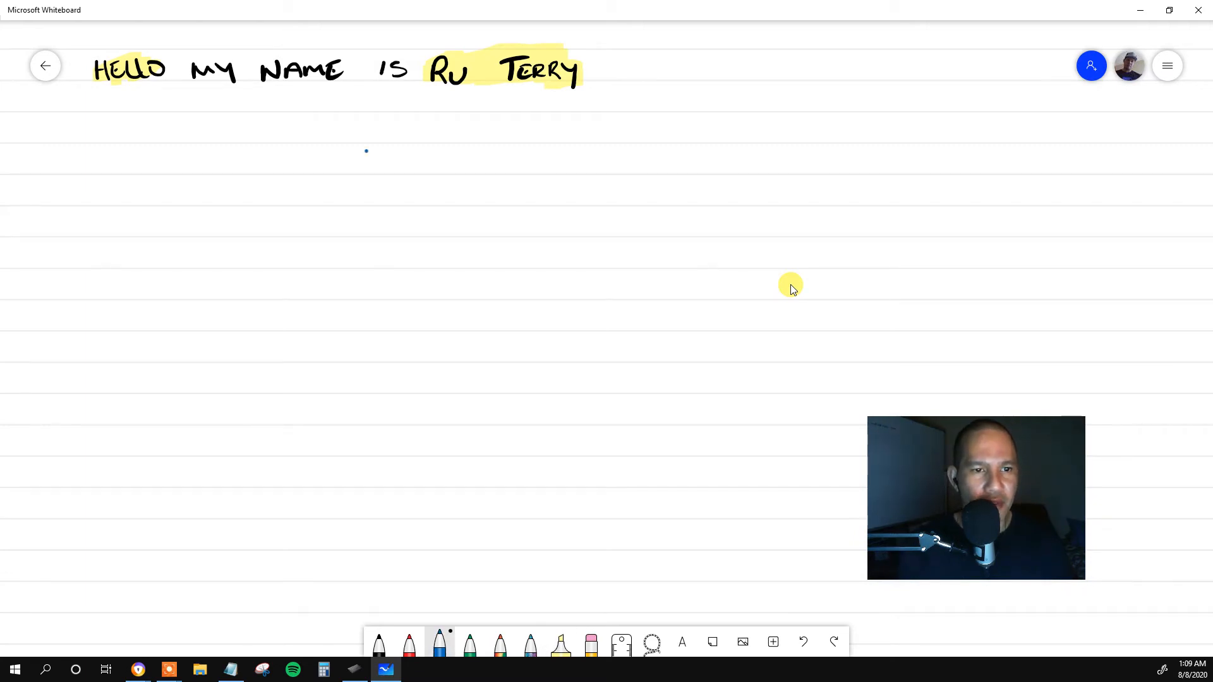
mouse_move(365, 150)
mouse_down()
mouse_move(346, 171)
mouse_move(393, 150)
mouse_move(398, 175)
mouse_move(399, 158)
mouse_up()
mouse_move(404, 151)
mouse_down()
mouse_move(405, 174)
mouse_move(405, 163)
mouse_move(440, 172)
mouse_up()
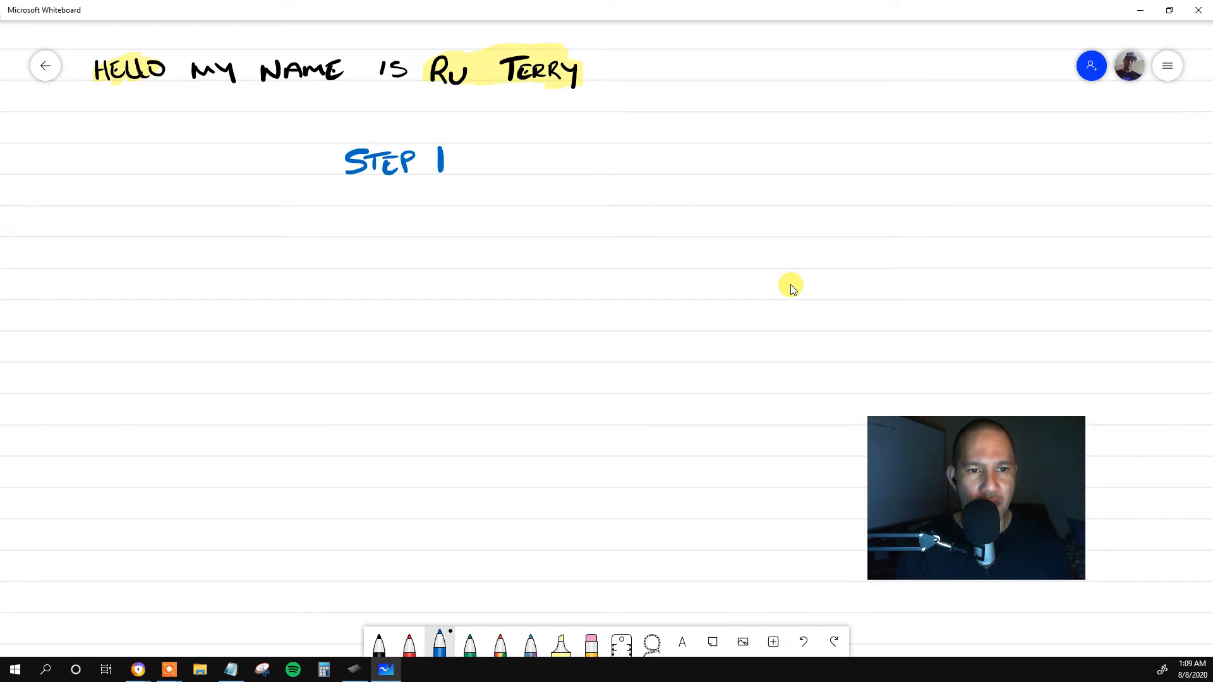
mouse_move(358, 183)
mouse_down()
mouse_move(341, 201)
mouse_move(370, 201)
mouse_move(369, 184)
mouse_up()
drag(379, 191, 396, 203)
drag(397, 182, 451, 203)
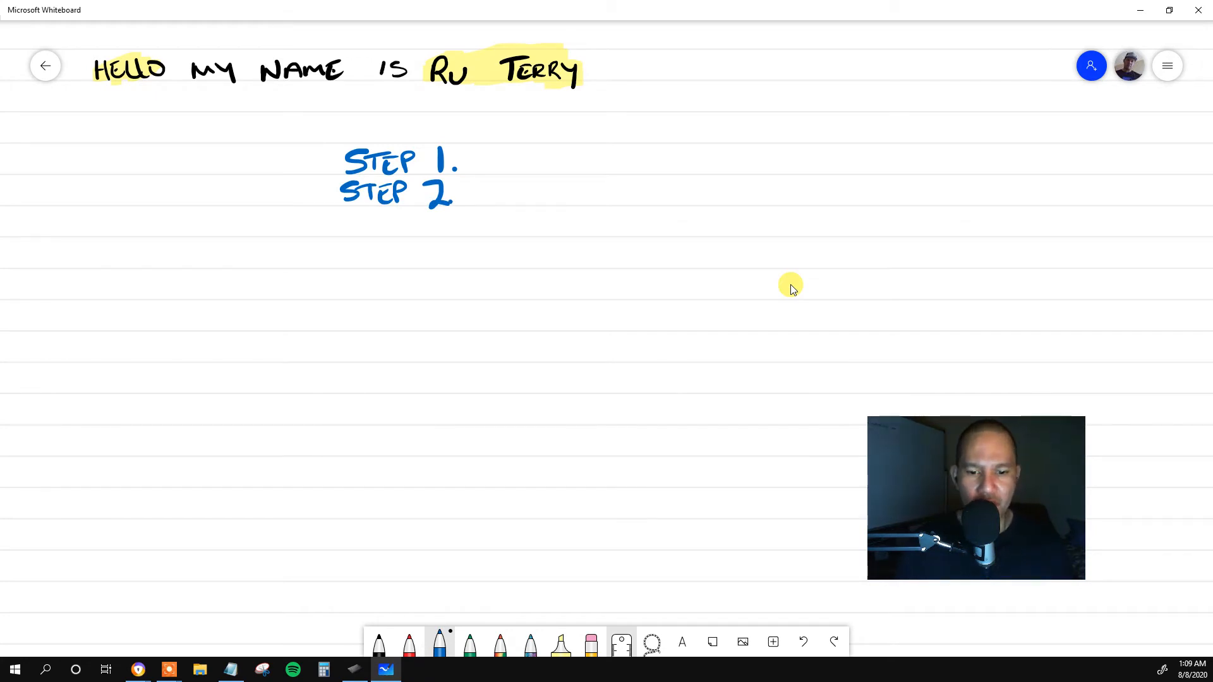
Highlight the handwritten "STEP 2." with the yellow highlighter and open the highlighter's thickness and color options.
click(591, 643)
click(561, 643)
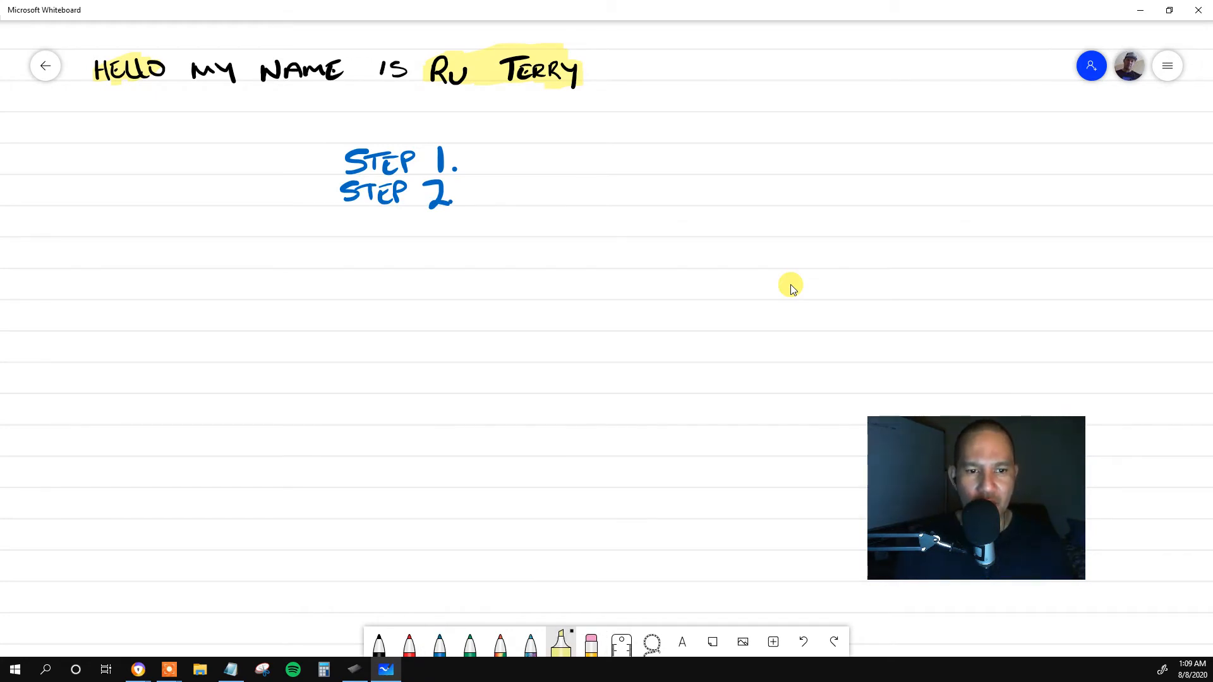
drag(459, 199, 333, 198)
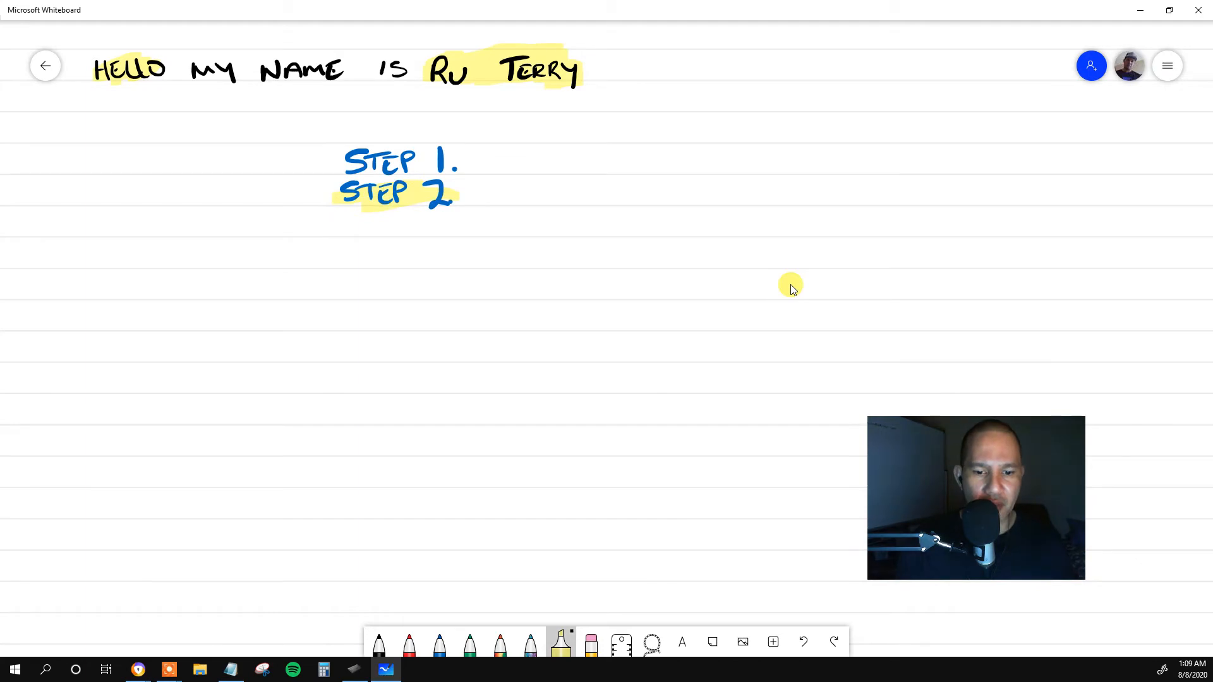
click(561, 643)
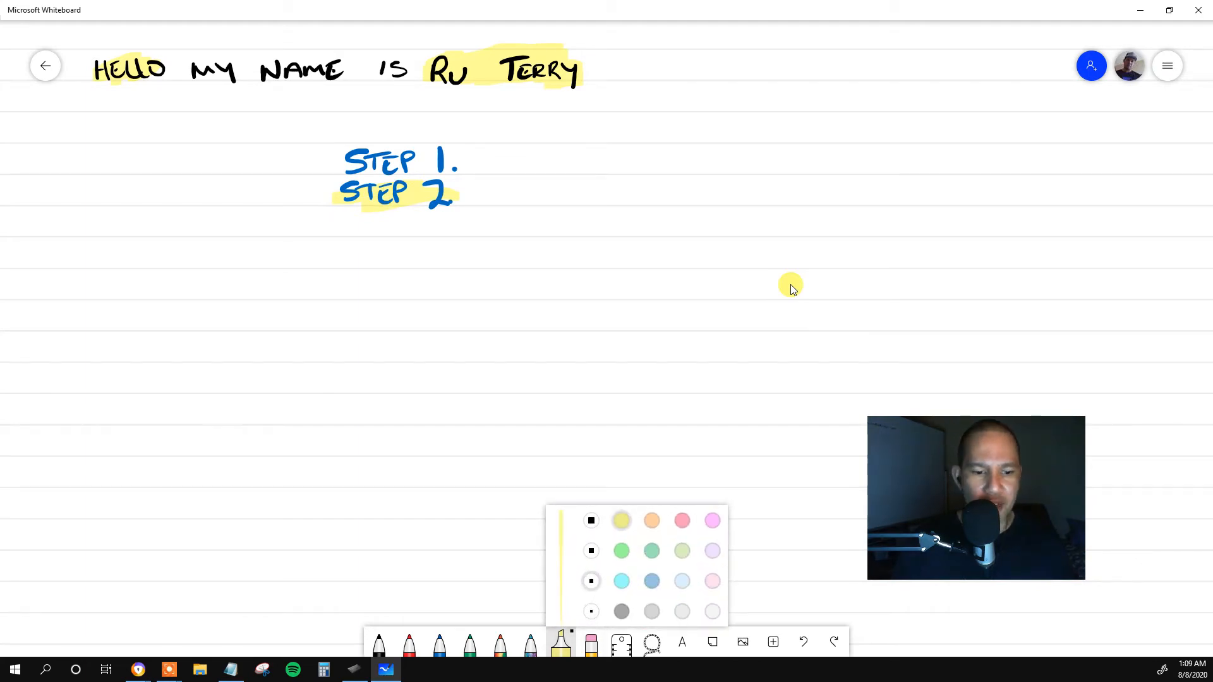
Switch to Wacom Tablet Properties, set the Screen Area to Full, and restore it to Monitor 2.
click(380, 676)
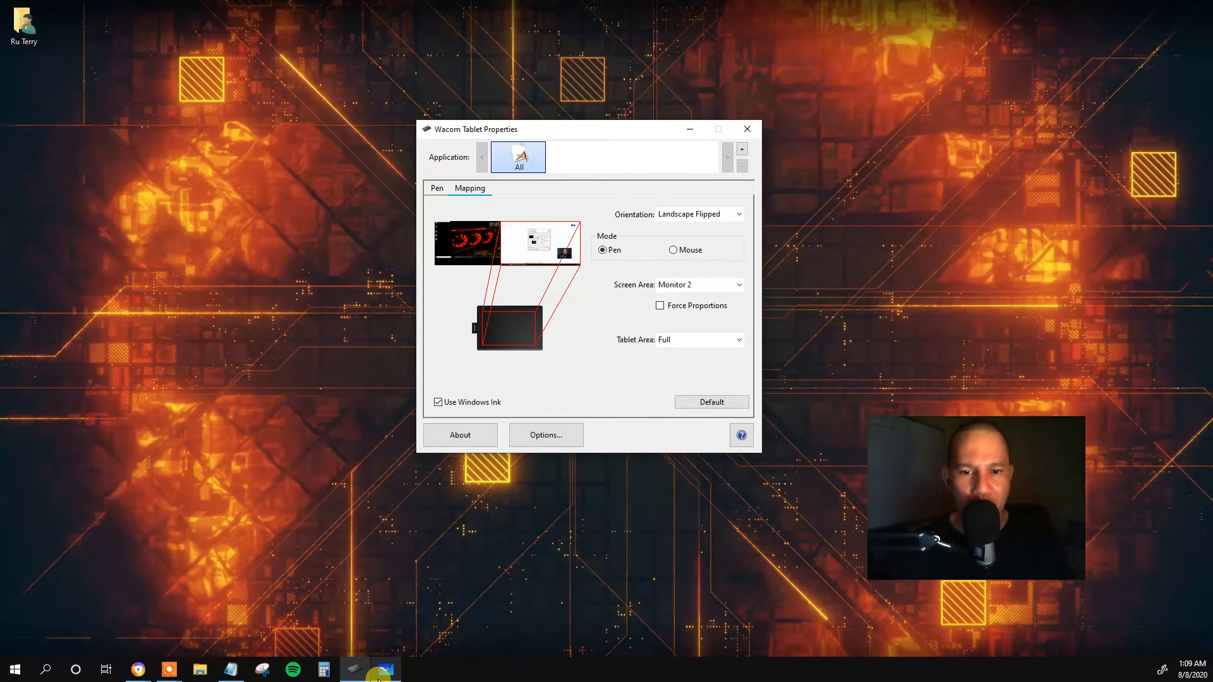
click(379, 676)
click(356, 671)
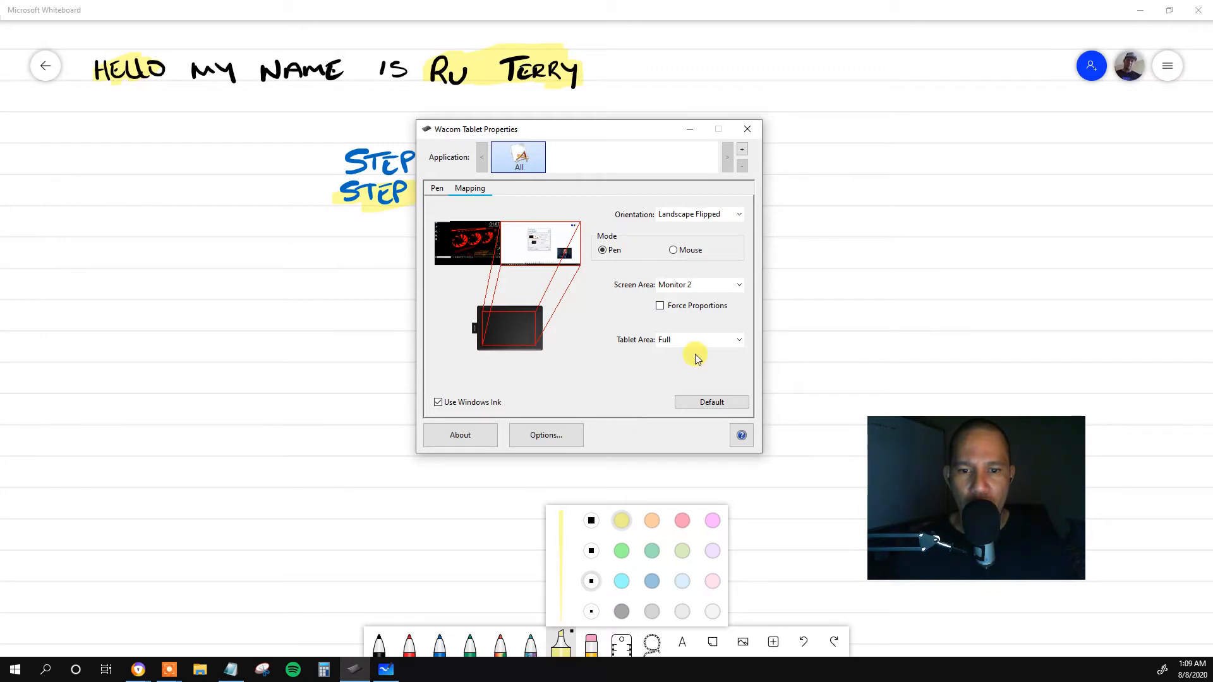
click(717, 289)
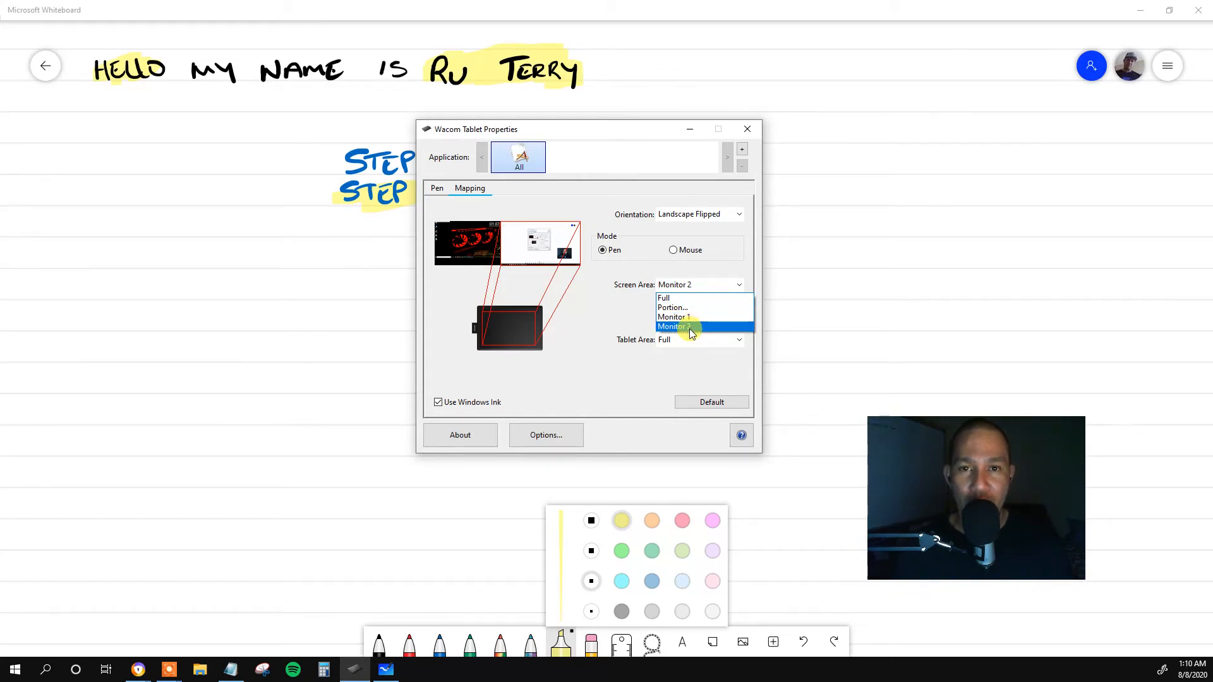
click(667, 298)
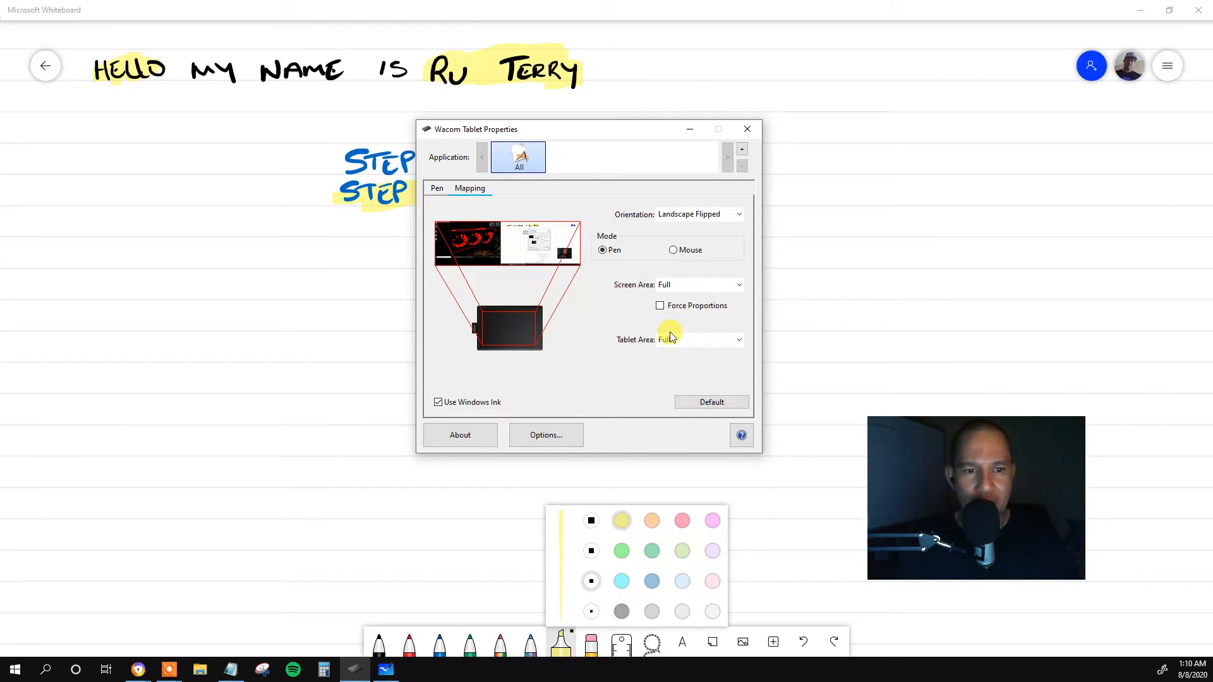
click(698, 285)
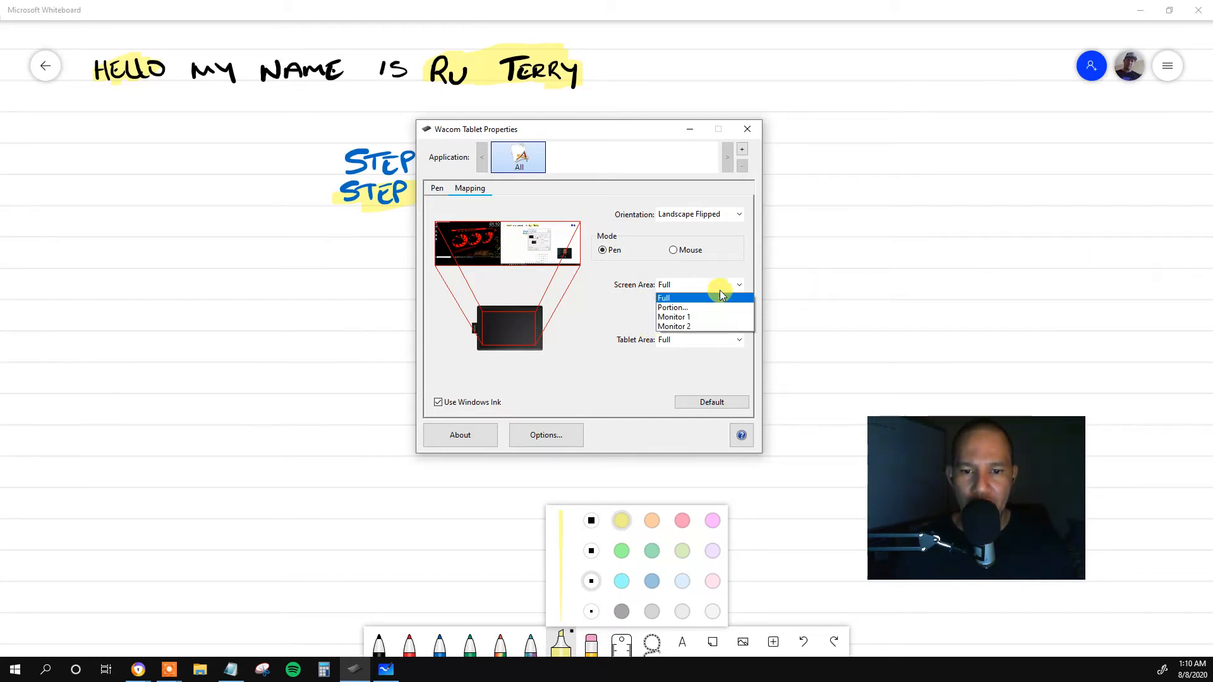
click(708, 327)
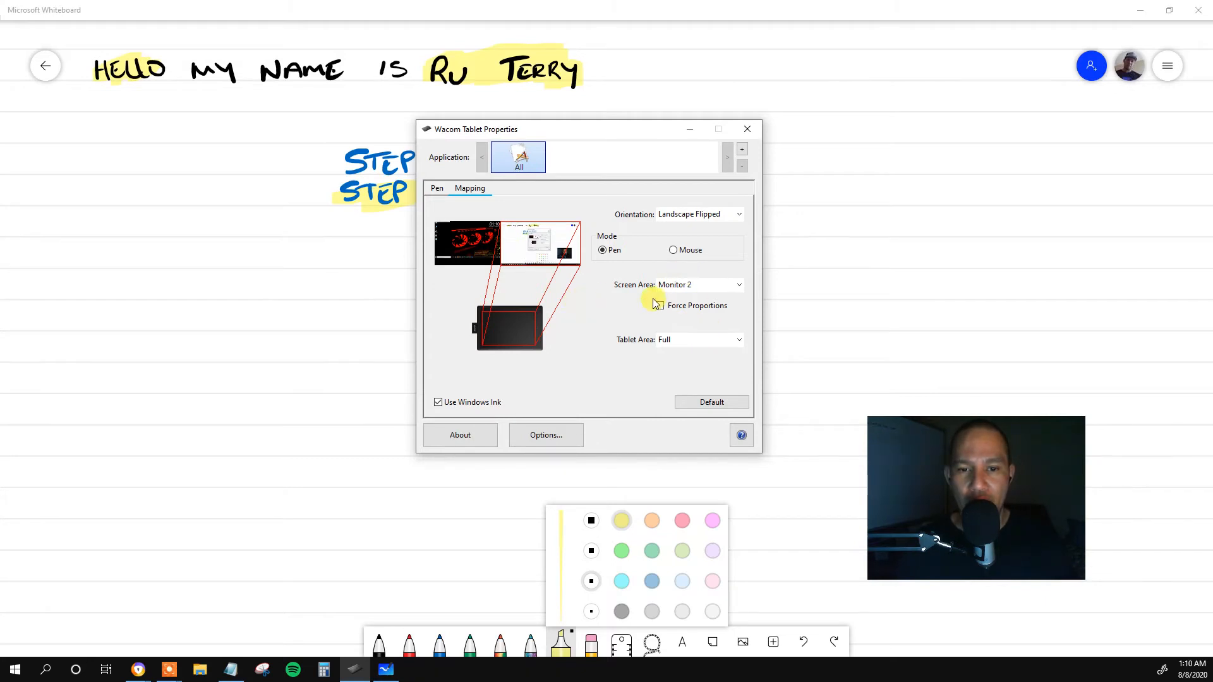
Check the Pen settings, set the tablet mapping's Orientation to Landscape, and return to Microsoft Whiteboard.
click(438, 188)
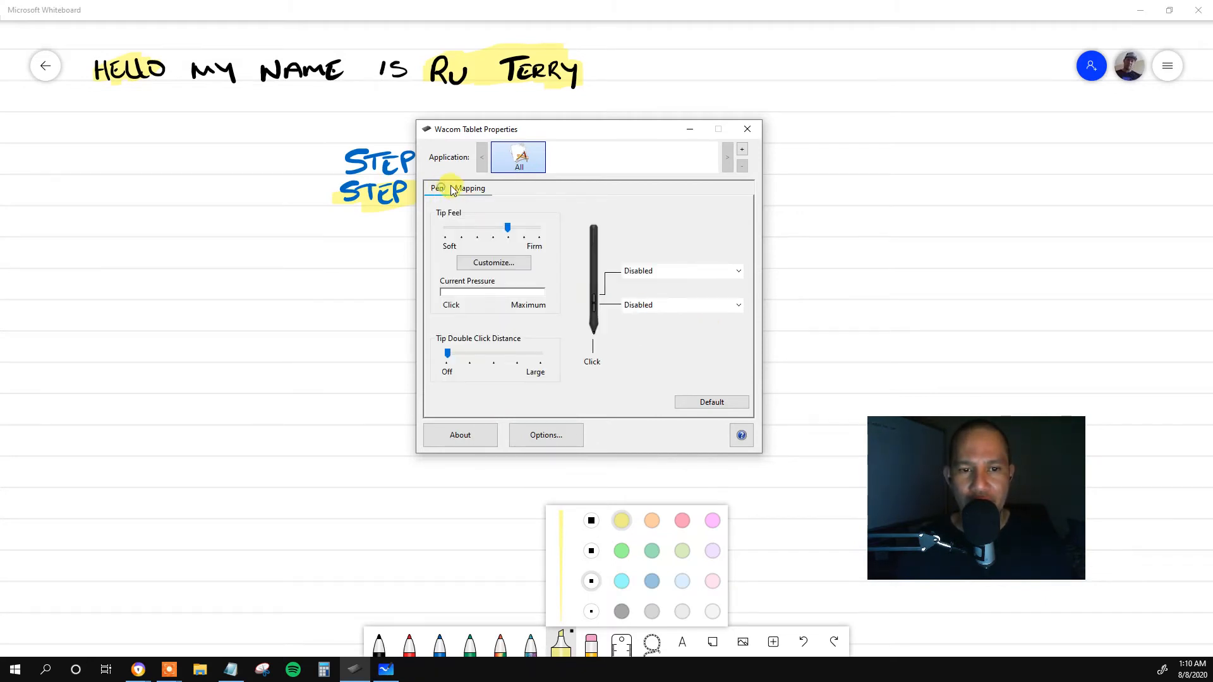
click(469, 188)
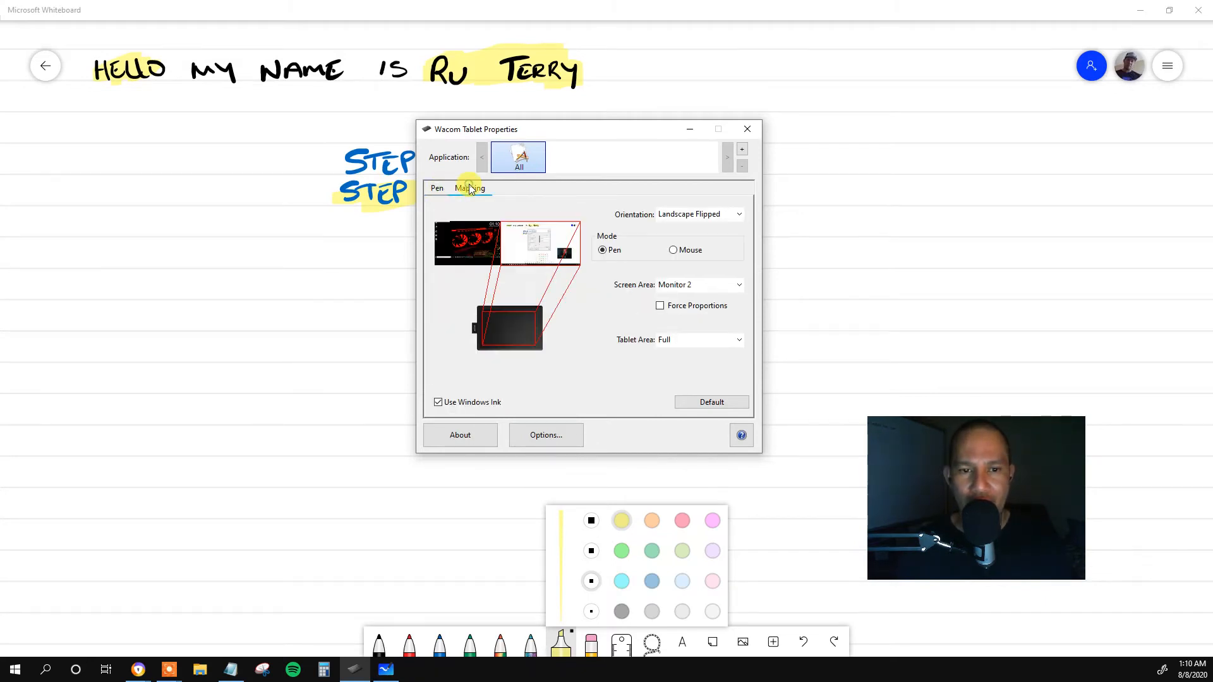
click(699, 215)
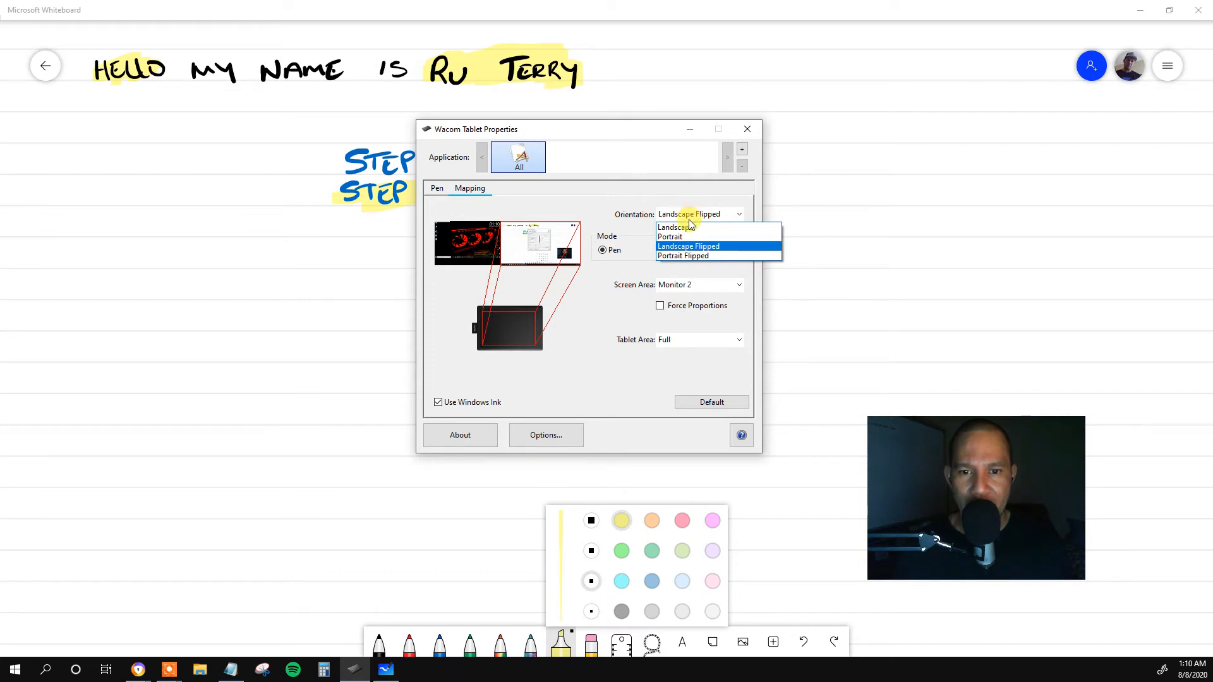
click(687, 231)
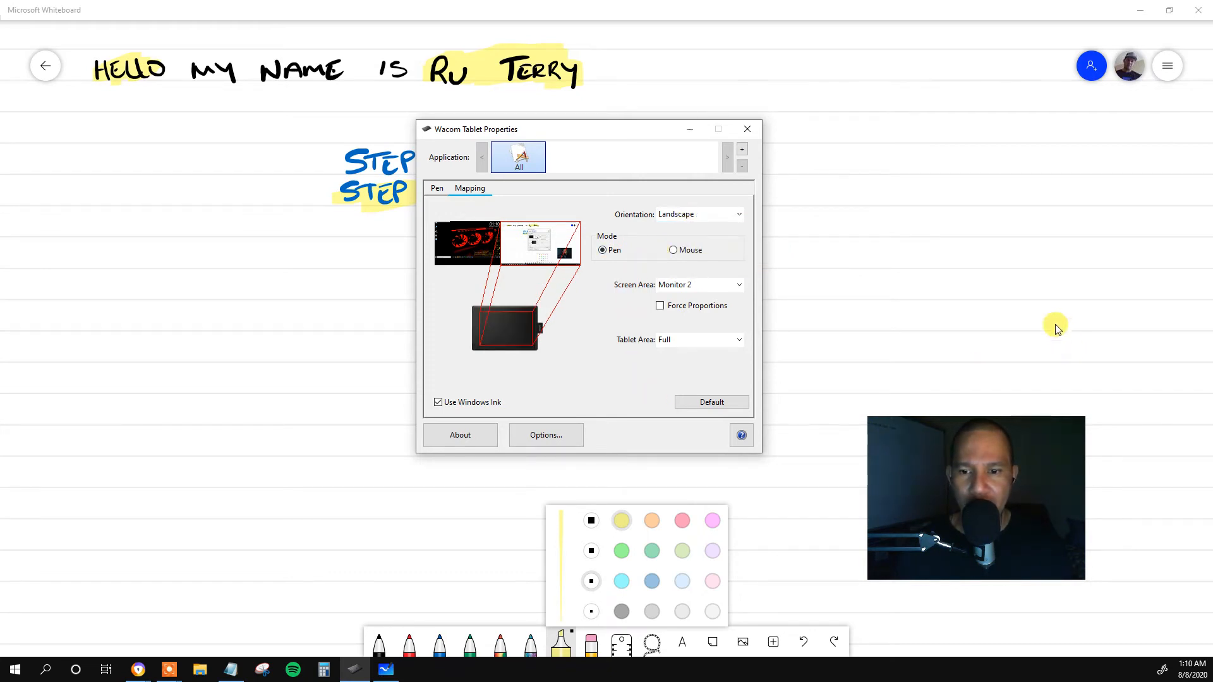
click(948, 242)
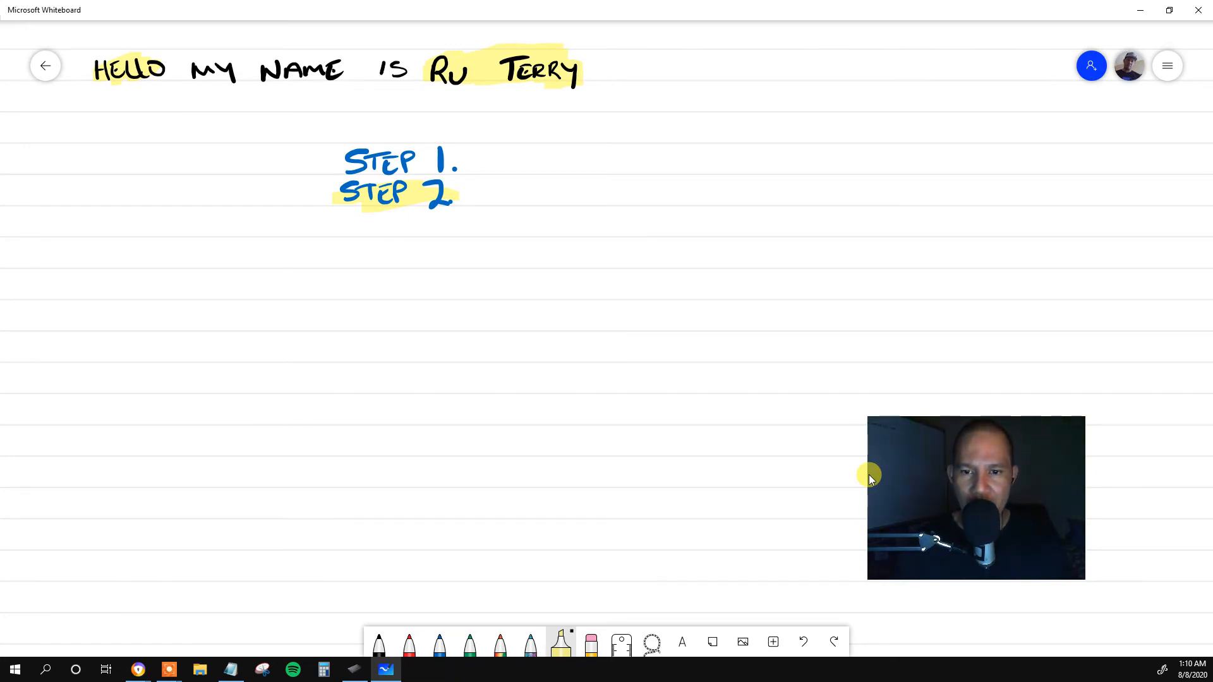
Test the tablet orientation by drawing a short yellow highlighter stroke, four steep black pen lines, and a black square.
drag(742, 269, 742, 220)
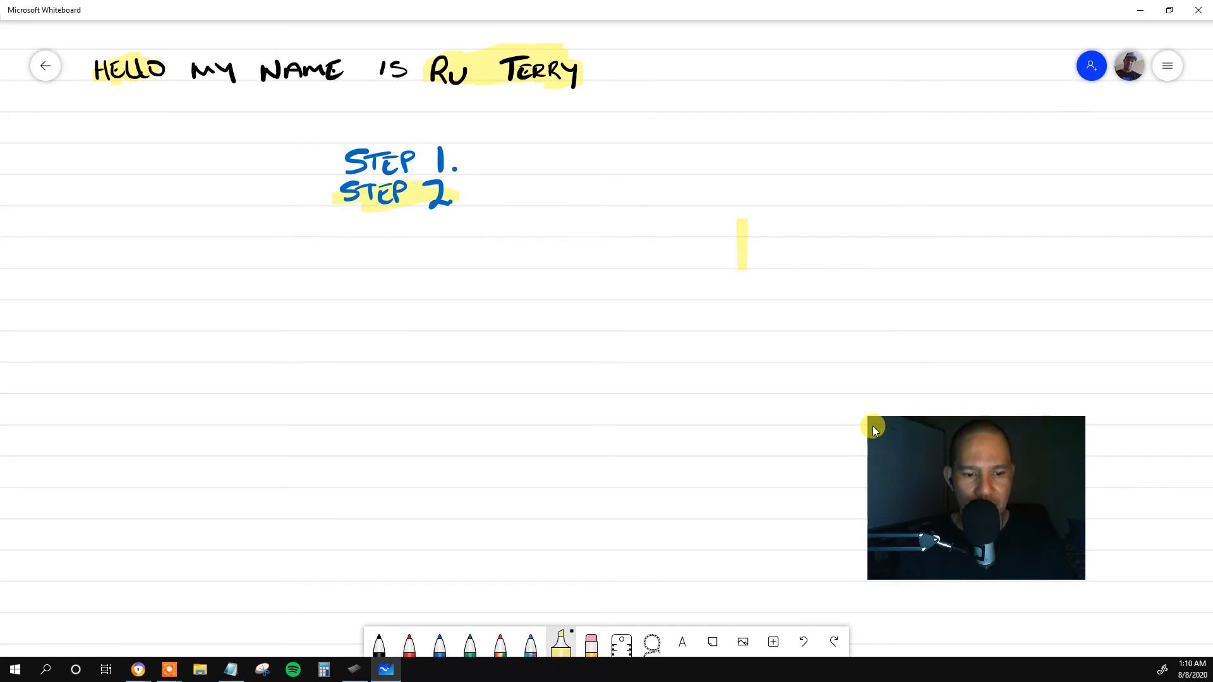
click(379, 644)
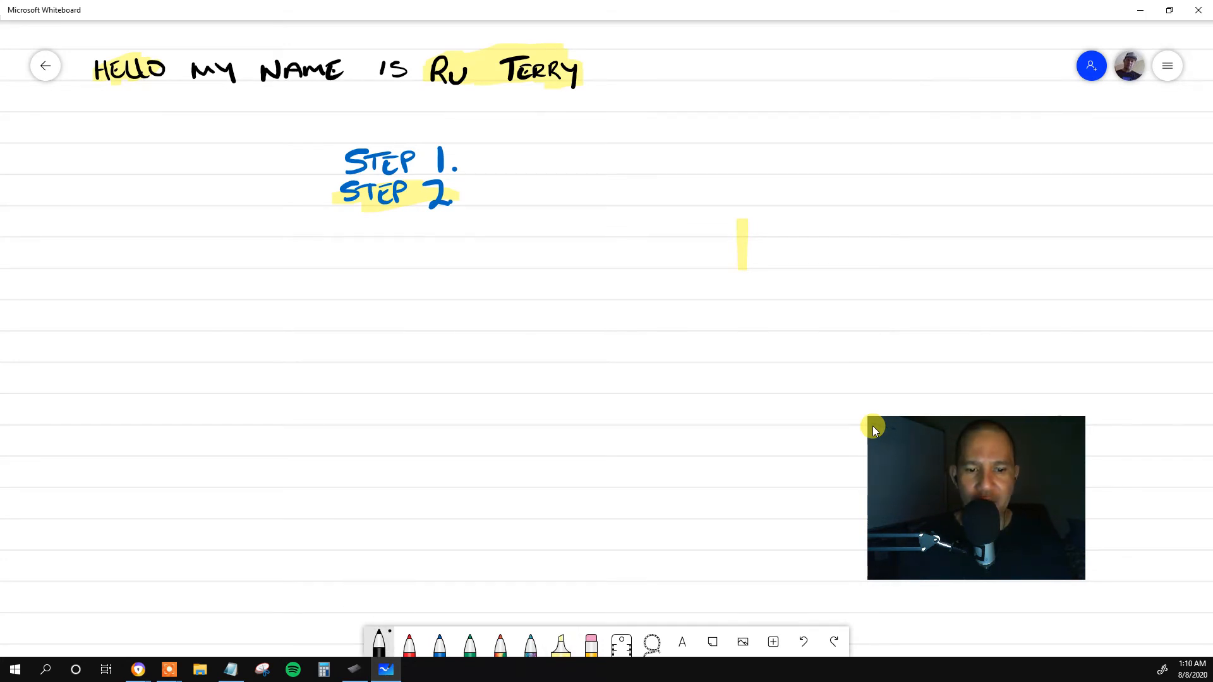
drag(600, 457, 619, 353)
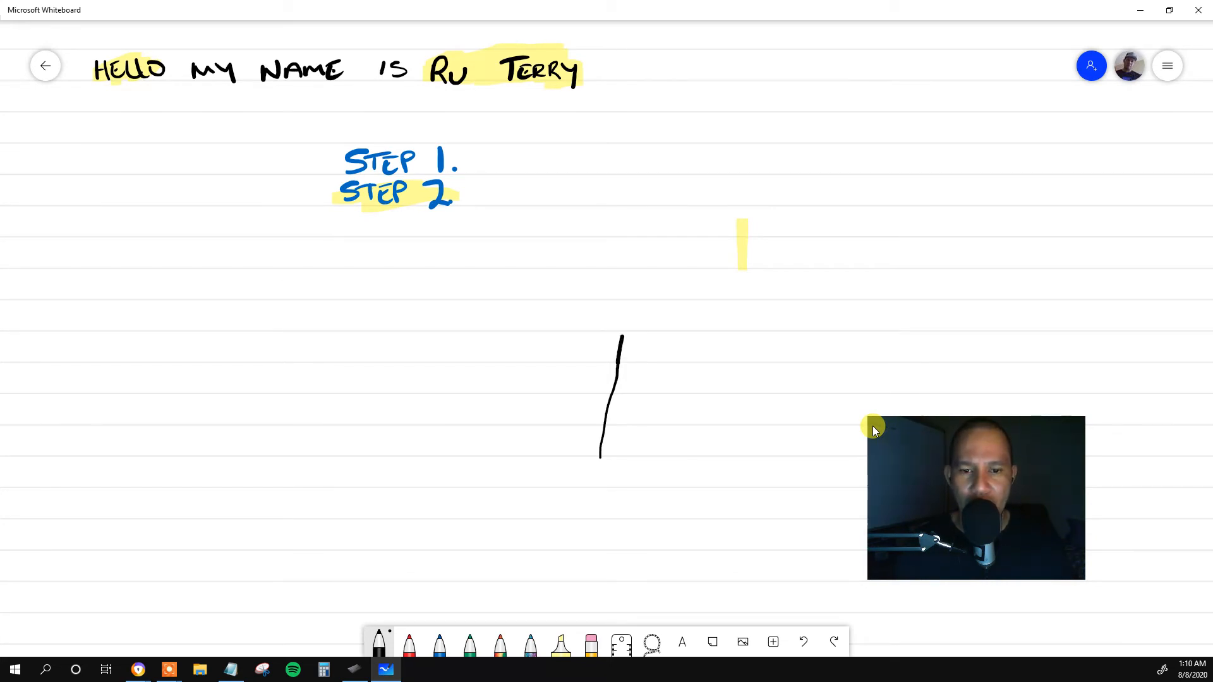
mouse_move(619, 352)
mouse_down()
mouse_move(625, 320)
mouse_move(578, 386)
mouse_move(576, 451)
mouse_up()
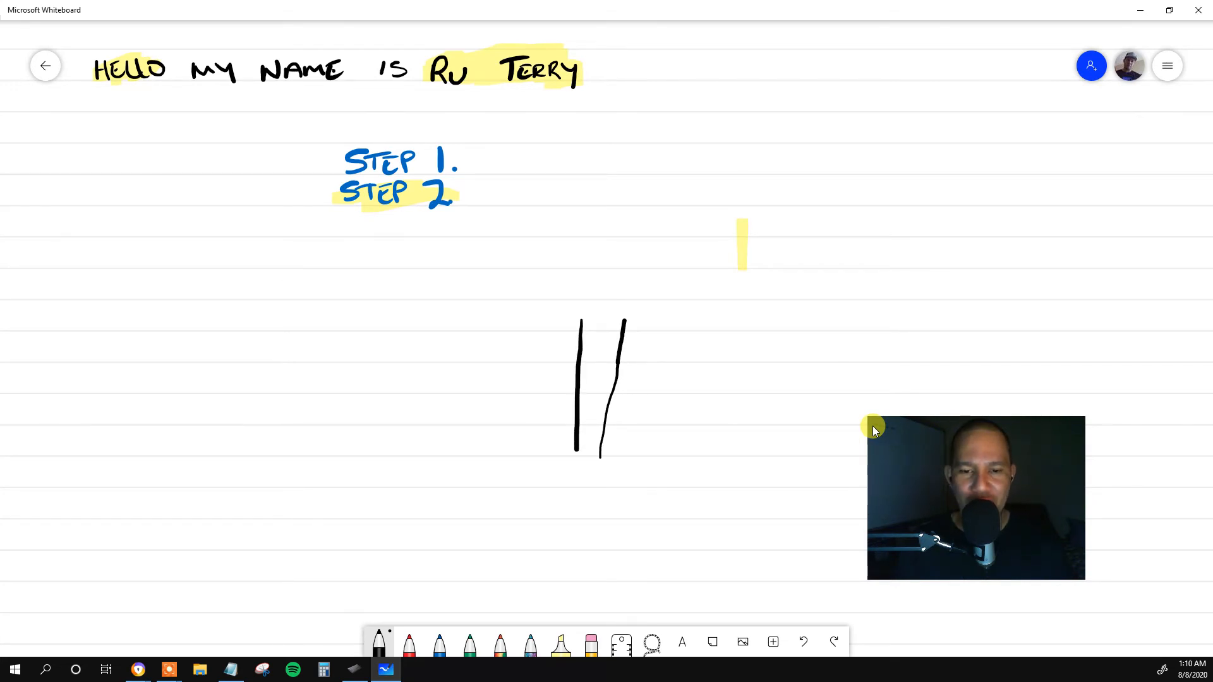
mouse_move(604, 412)
mouse_down()
mouse_move(521, 406)
mouse_move(492, 432)
mouse_move(480, 478)
mouse_move(580, 472)
mouse_move(594, 493)
mouse_move(608, 431)
mouse_up()
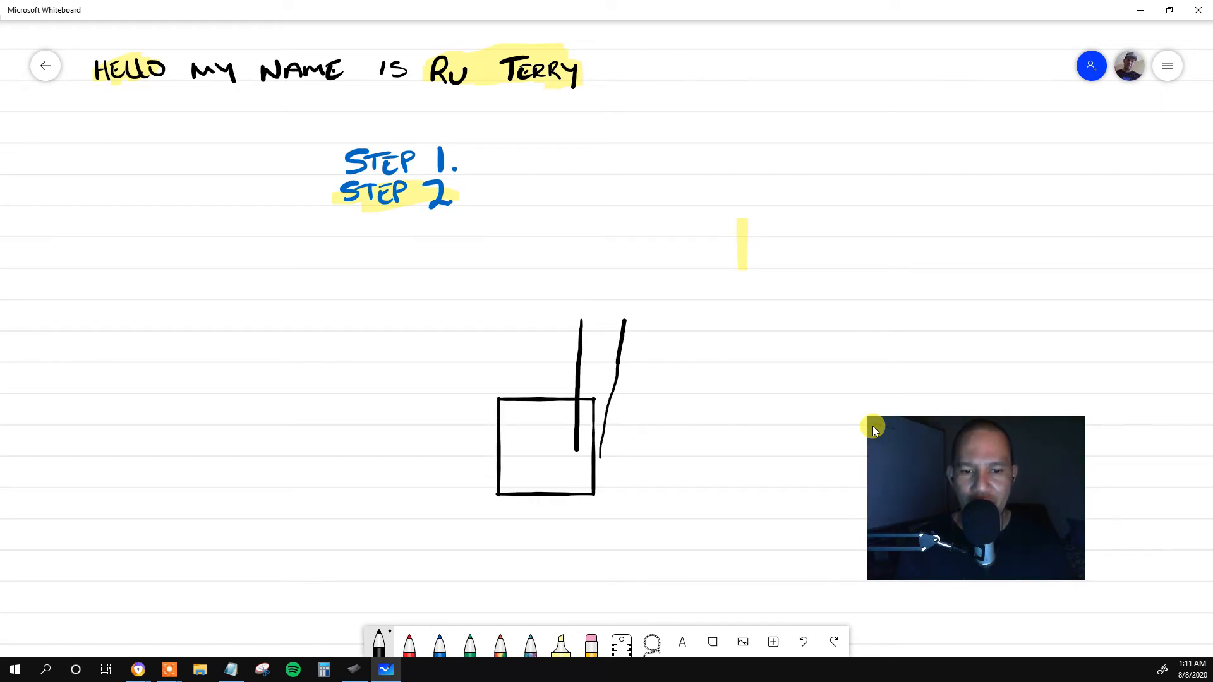
mouse_move(579, 301)
mouse_down()
mouse_move(596, 229)
mouse_move(537, 279)
mouse_move(533, 337)
mouse_up()
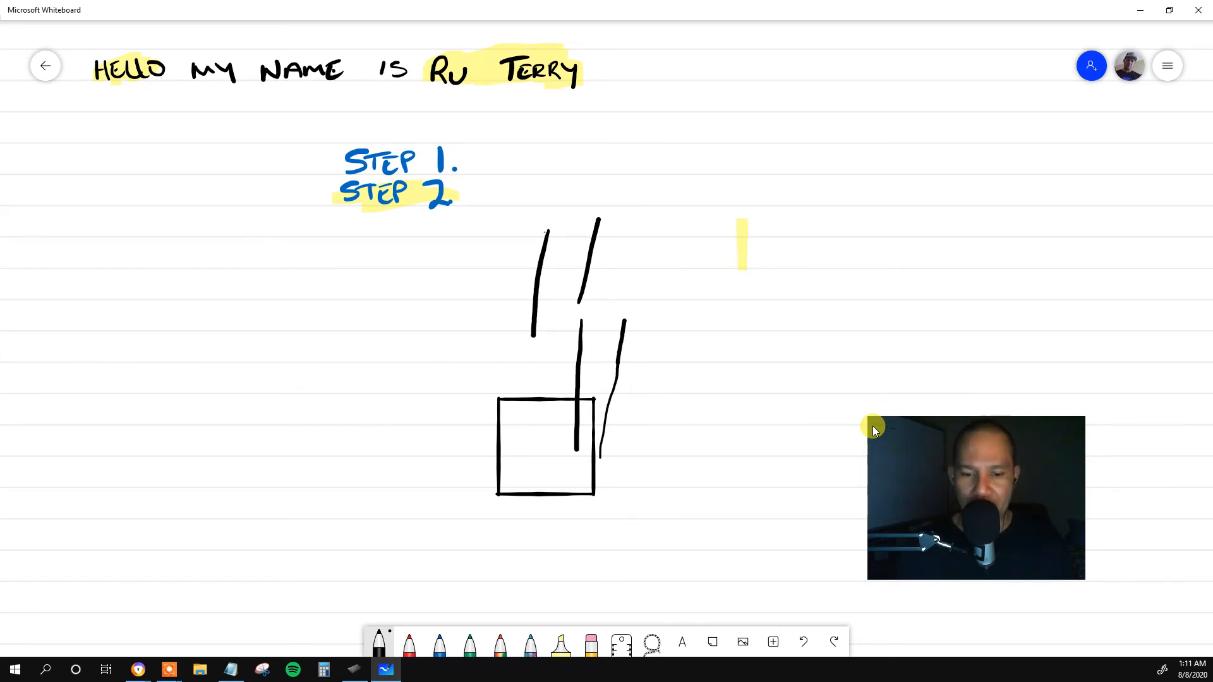
click(1167, 67)
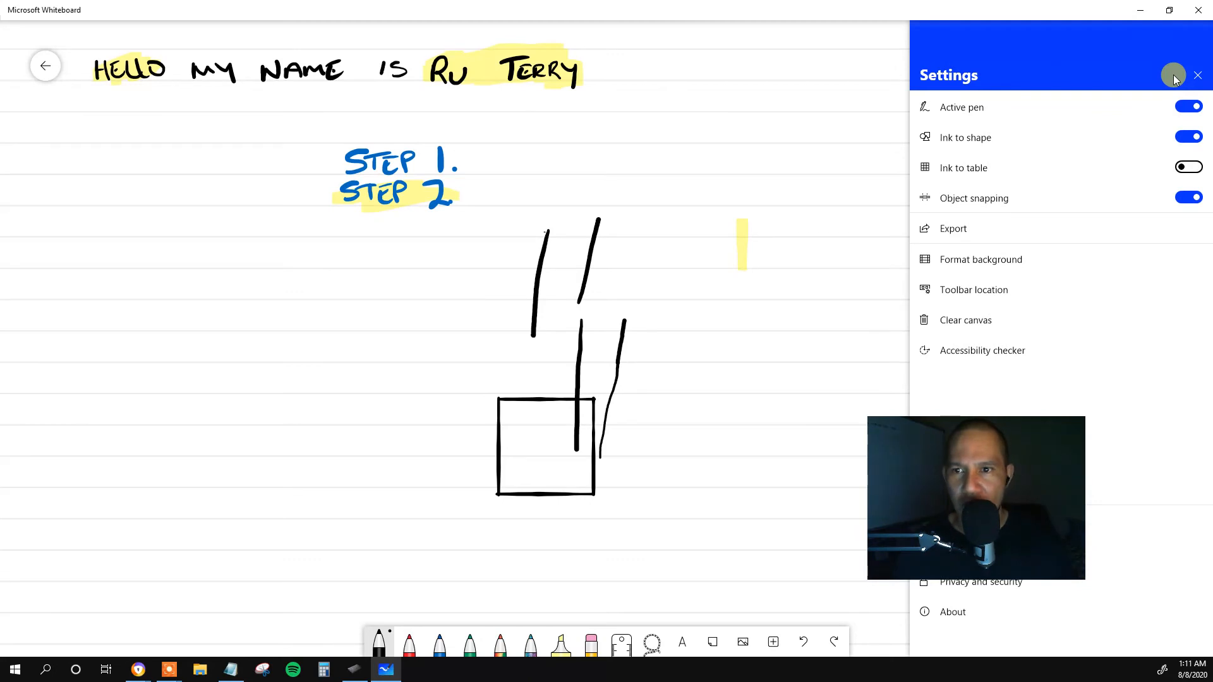
click(763, 189)
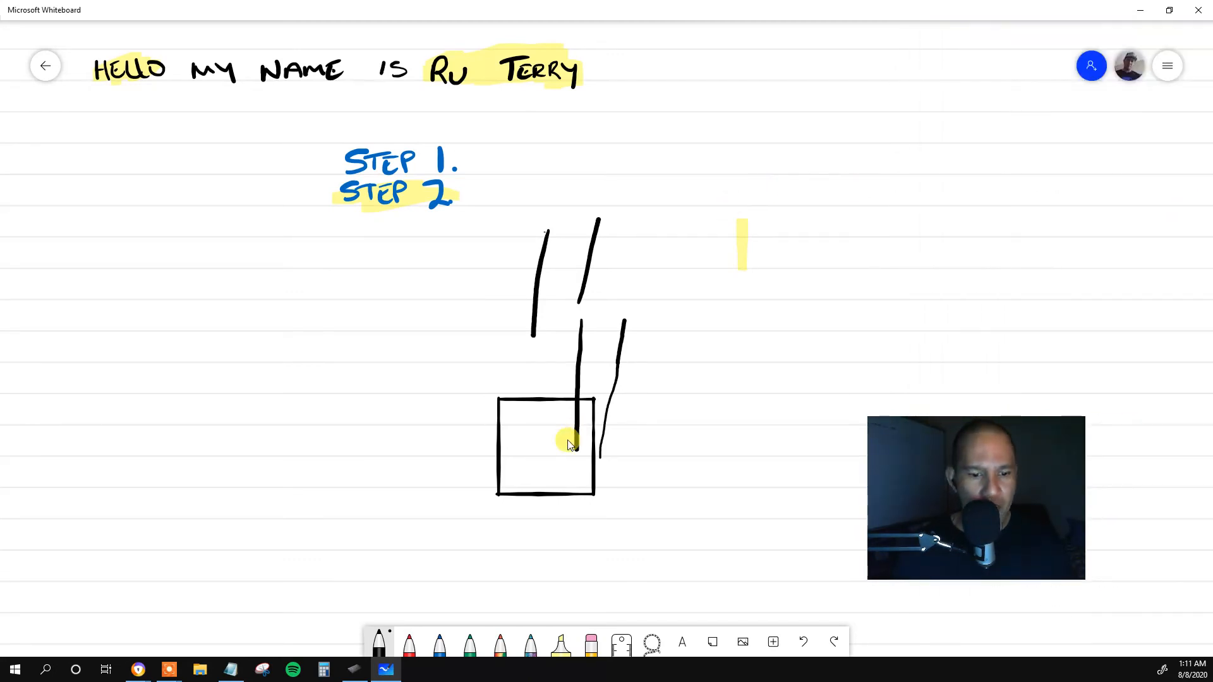
Switch to Wacom Tablet Properties, set the Orientation to Landscape Flipped, and draw a long black test stroke back on Microsoft Whiteboard.
click(358, 672)
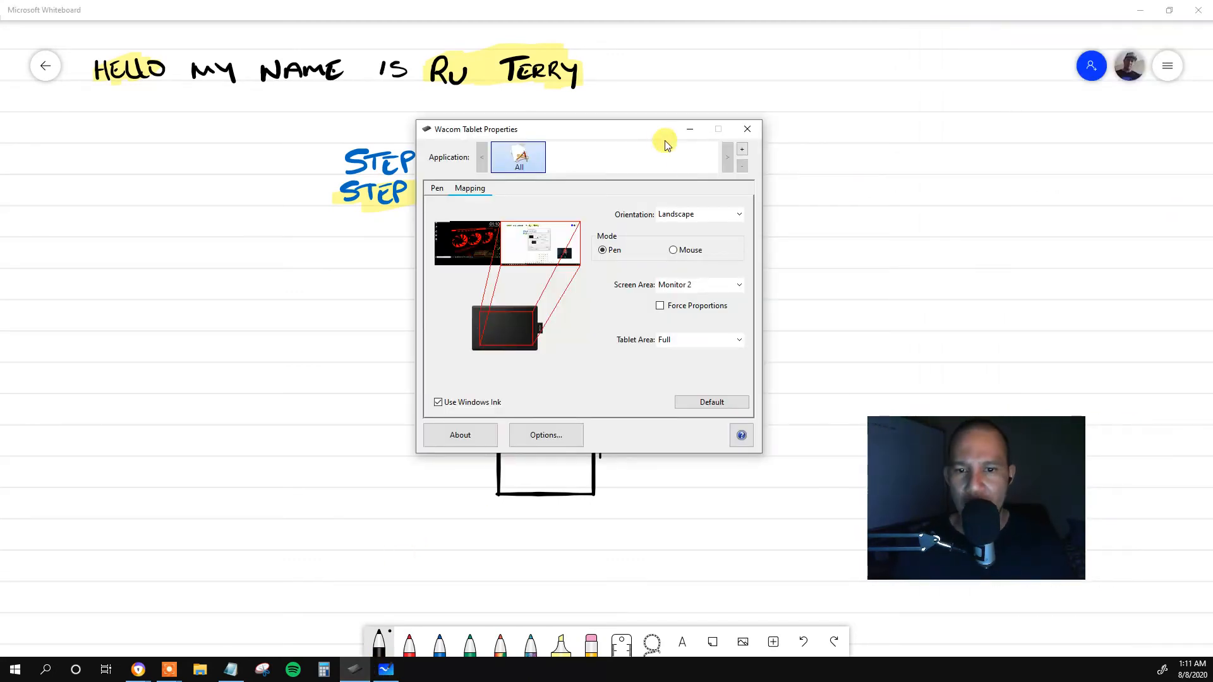
click(692, 216)
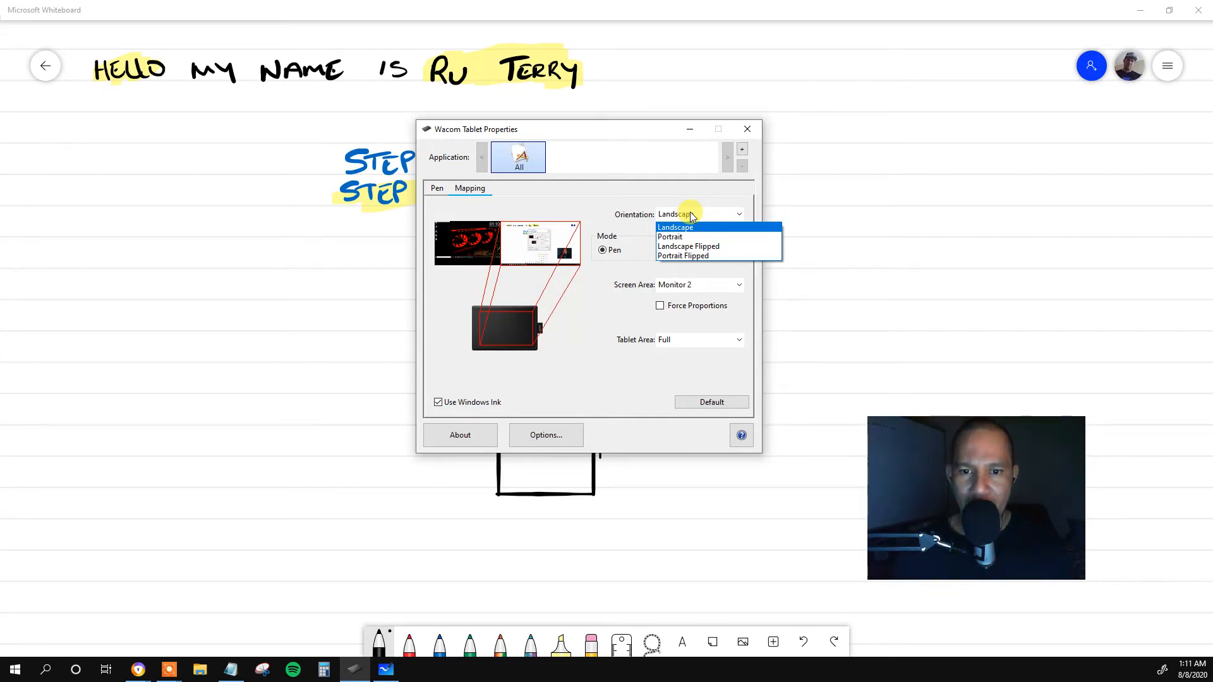
click(691, 248)
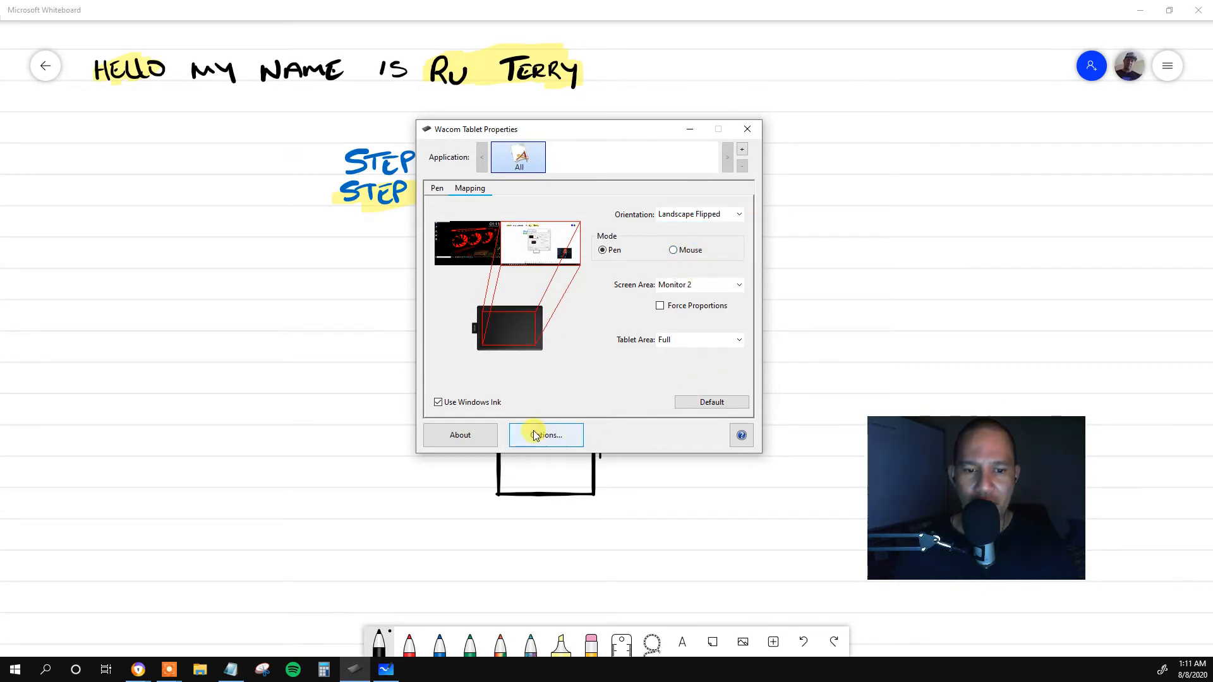
click(836, 283)
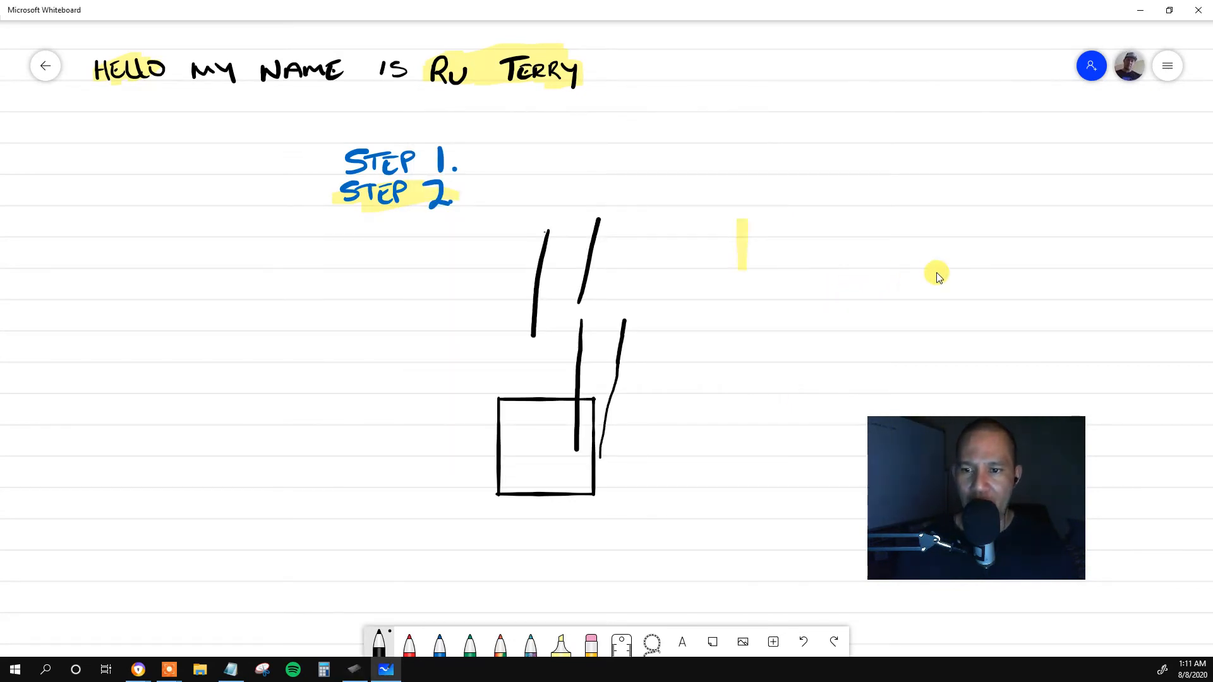
drag(280, 375, 248, 238)
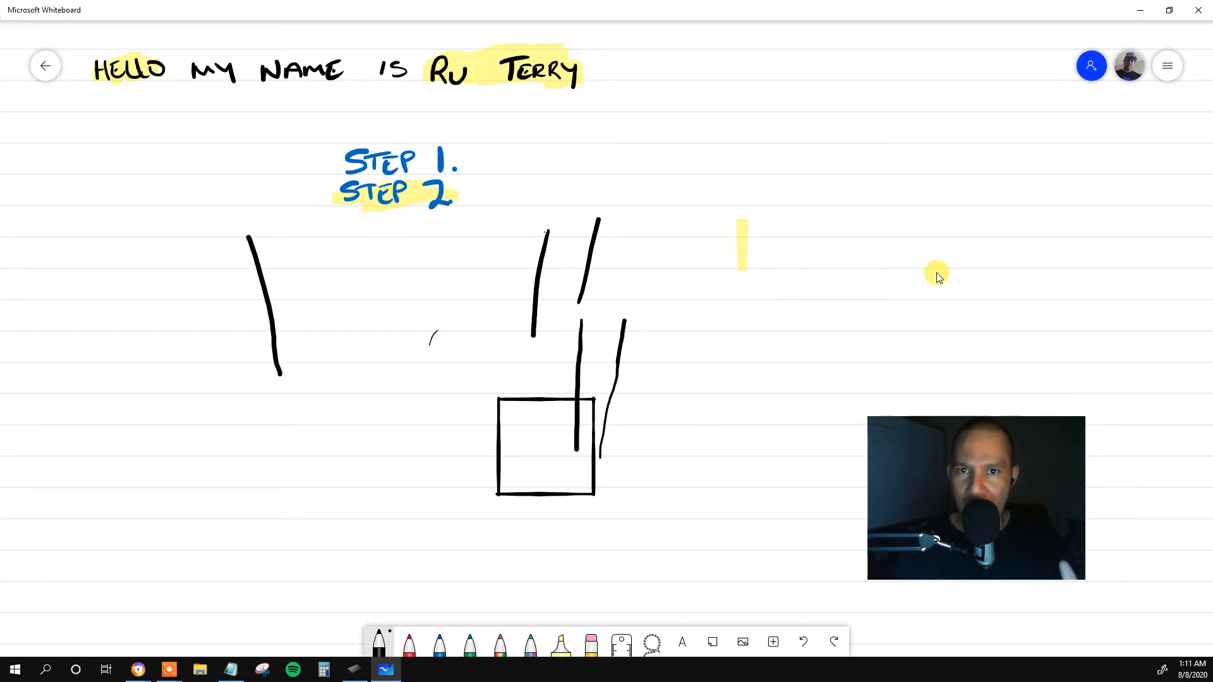
Draw another long black test stroke at the far side of the board, and clear the whole canvas.
drag(180, 265, 174, 380)
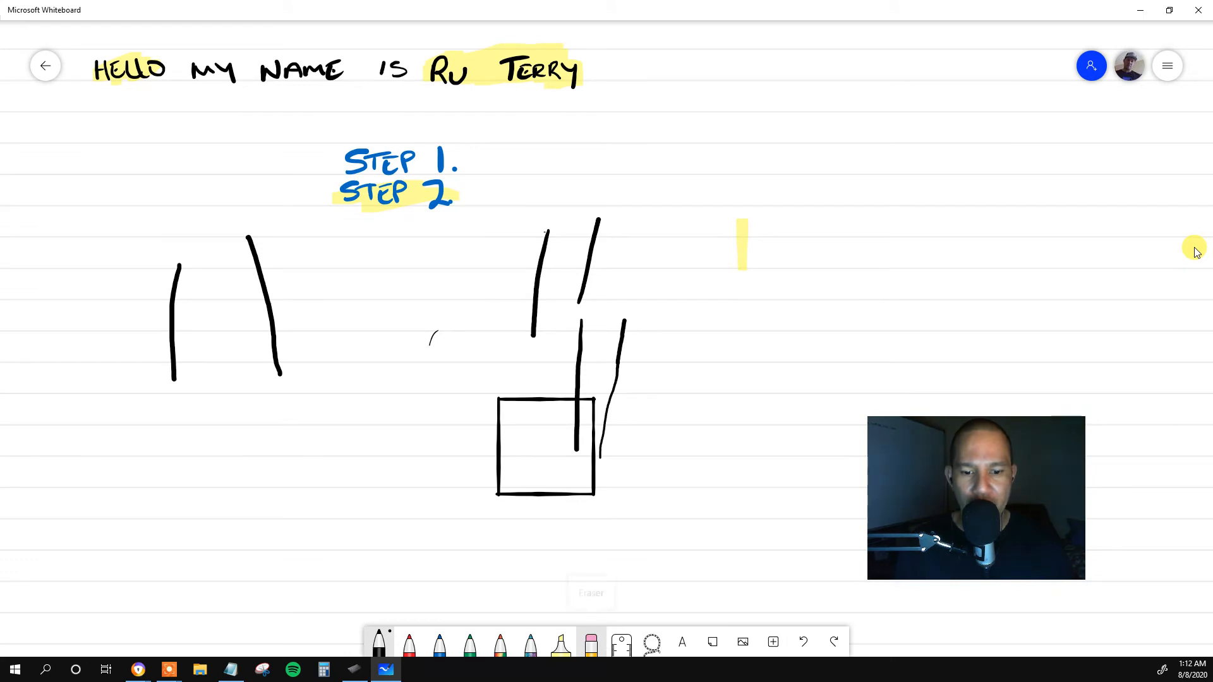
click(592, 643)
click(591, 643)
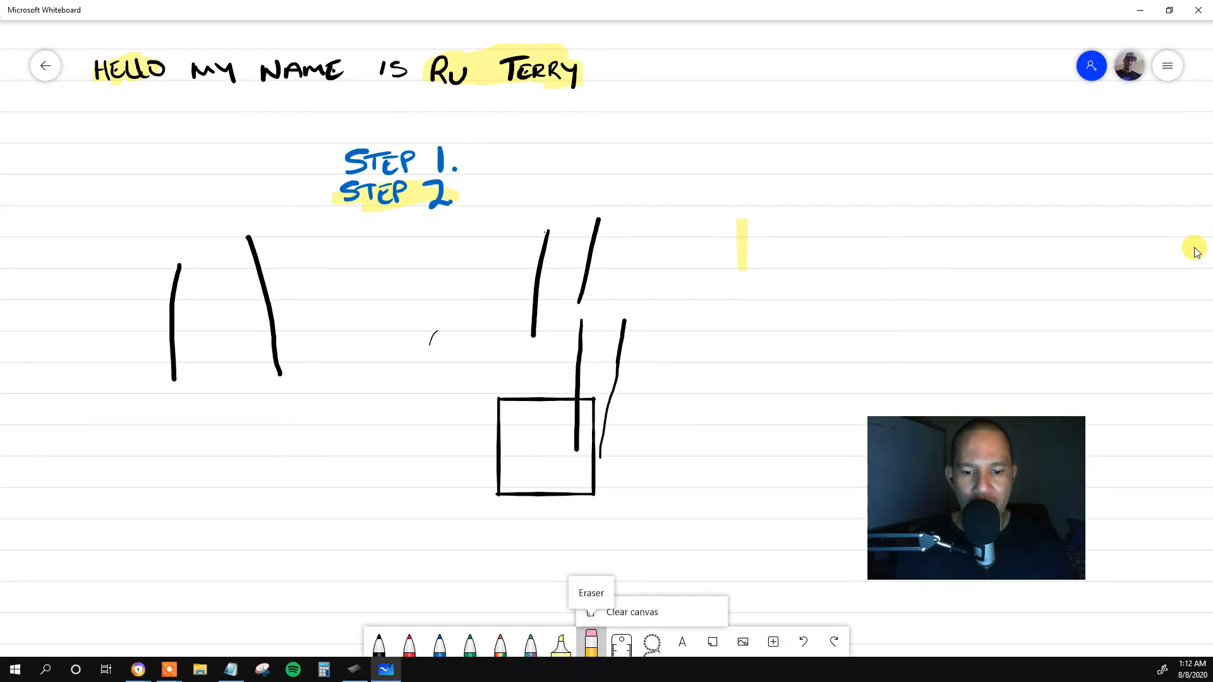
click(631, 612)
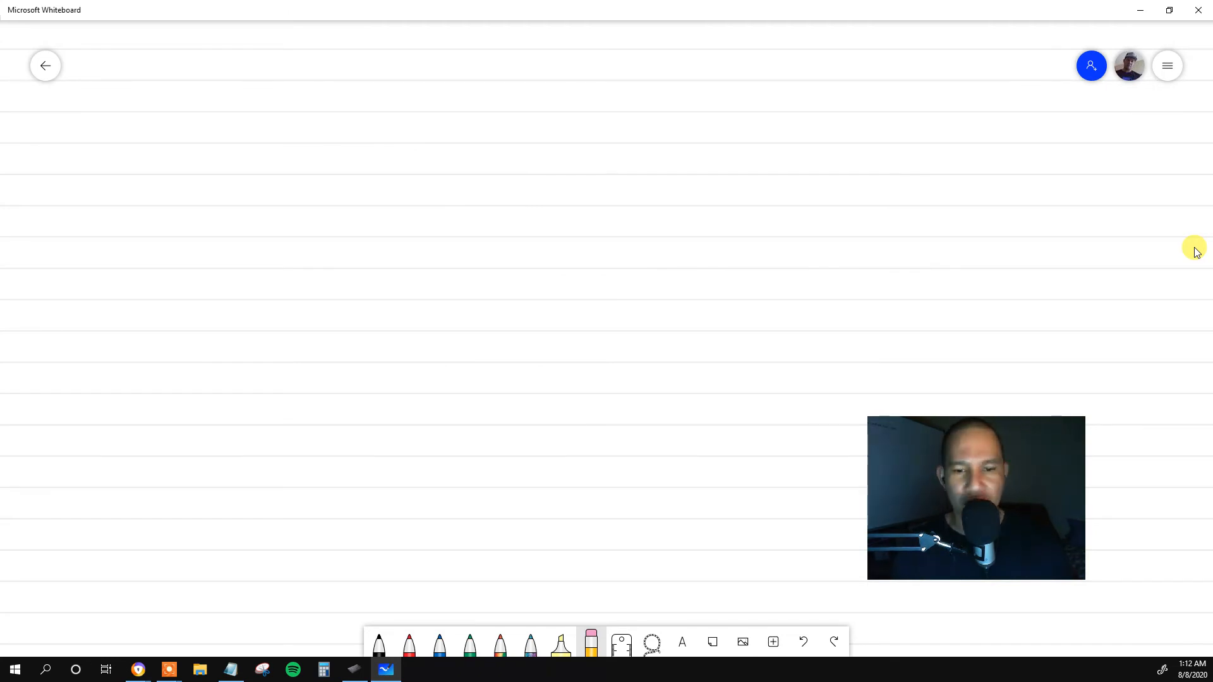
Switch to Wacom Tablet Properties, set the pen's Tip Feel to the firmest level, and return to Microsoft Whiteboard.
click(356, 671)
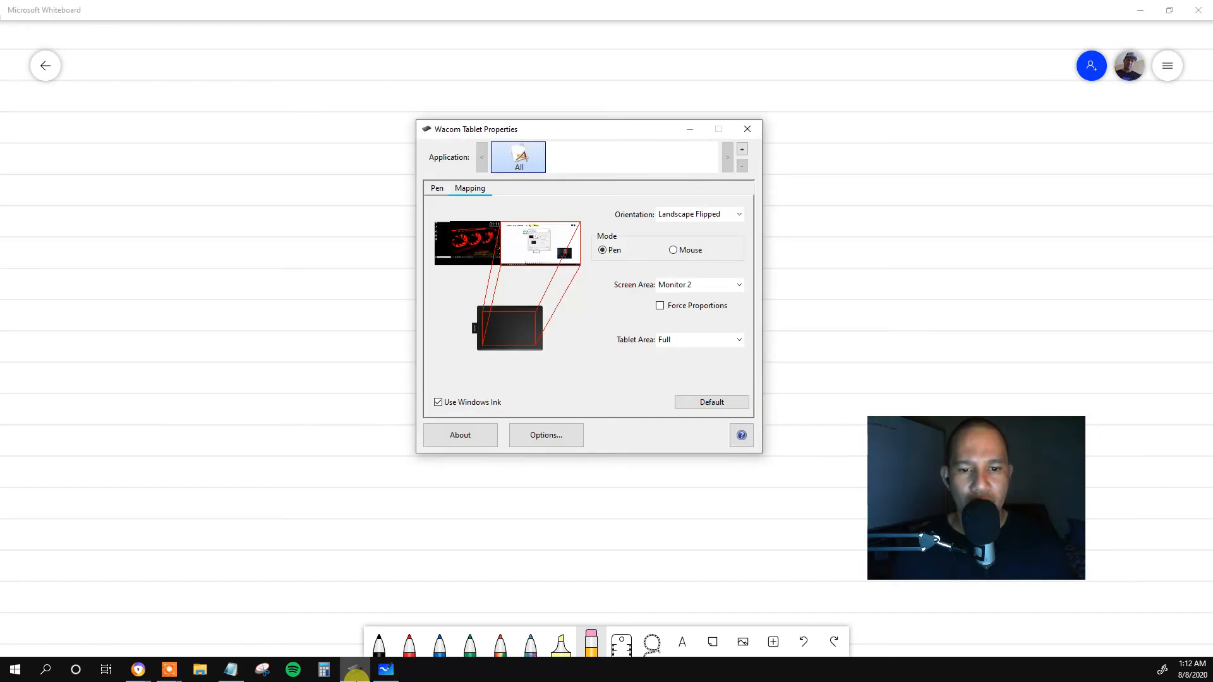
click(436, 189)
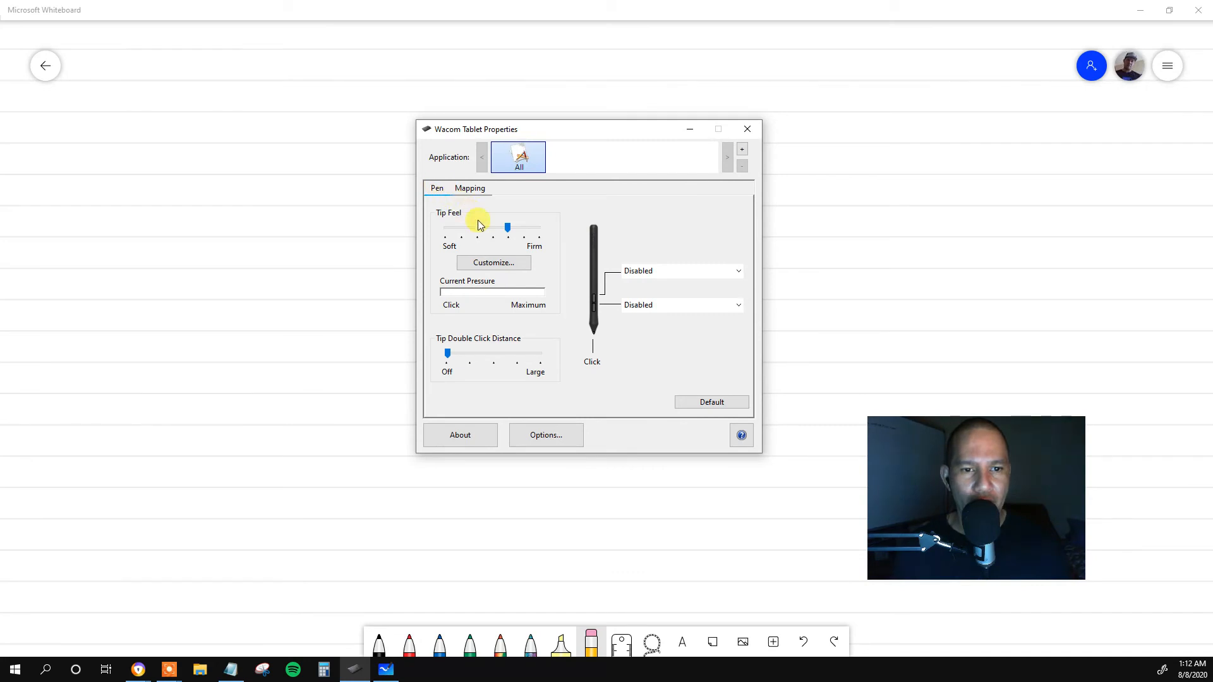
click(510, 232)
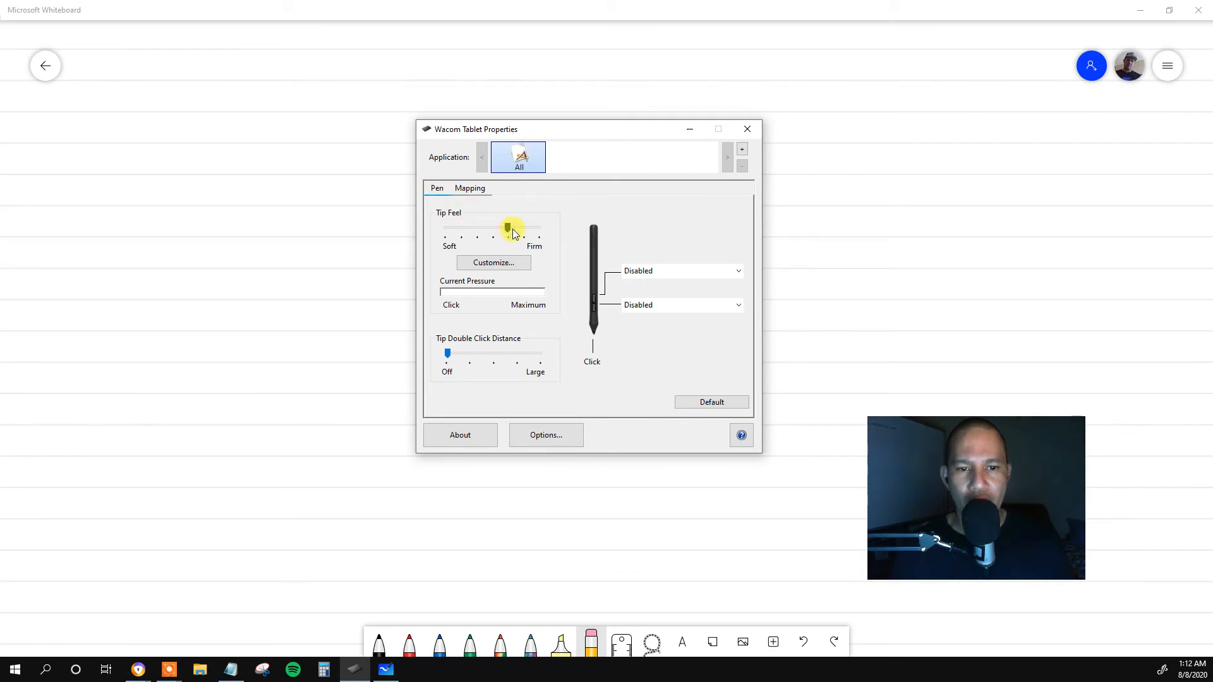
mouse_move(510, 229)
mouse_down()
mouse_move(495, 235)
mouse_move(524, 230)
mouse_up()
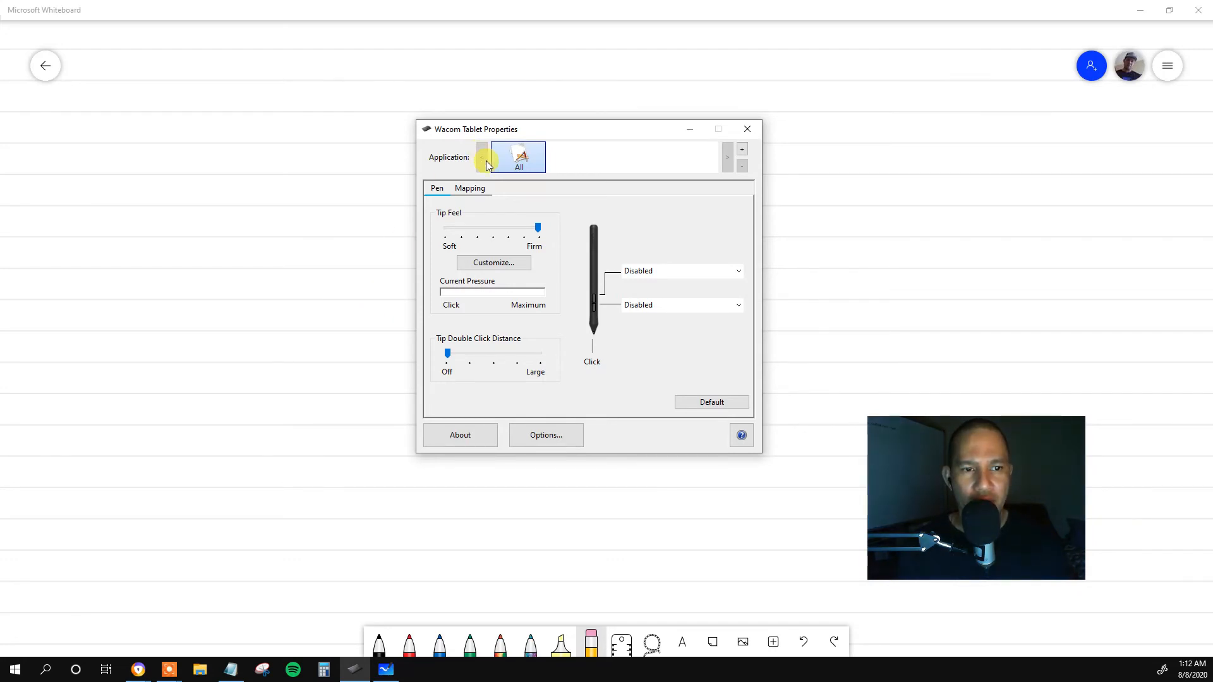
key(alt+Tab)
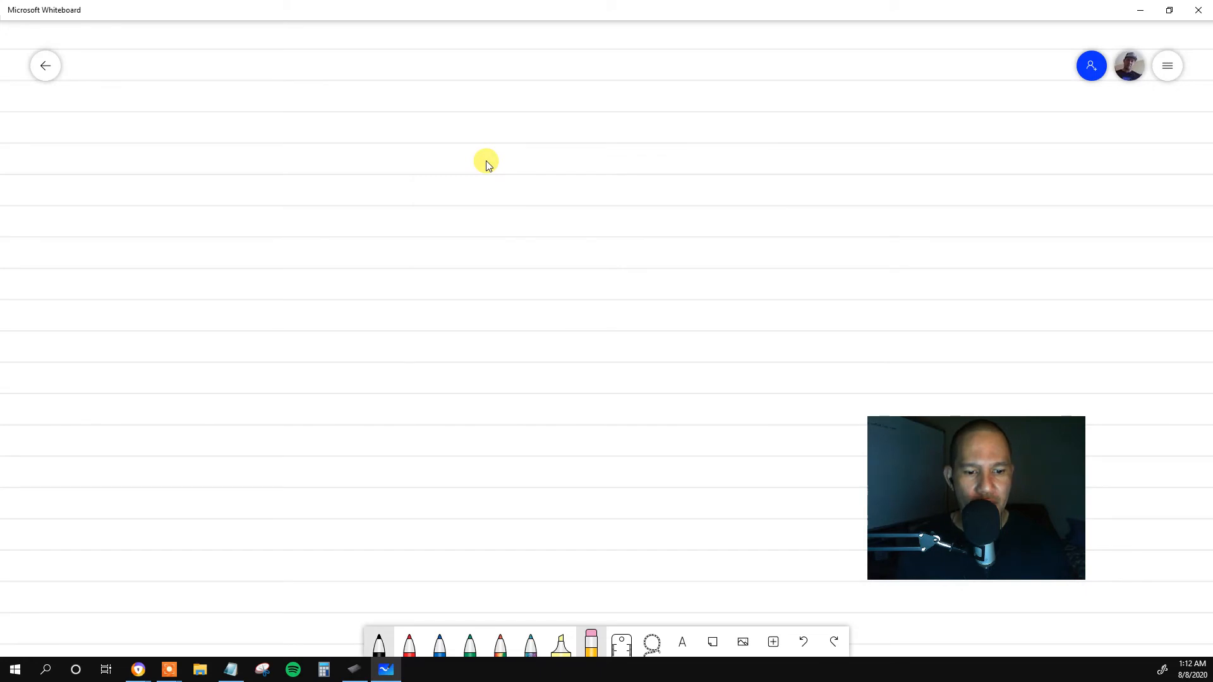
Write HELLO twice side by side with the black pen, using light pressure for the first and heavy pressure on the second's H and O.
click(379, 643)
drag(351, 213, 350, 216)
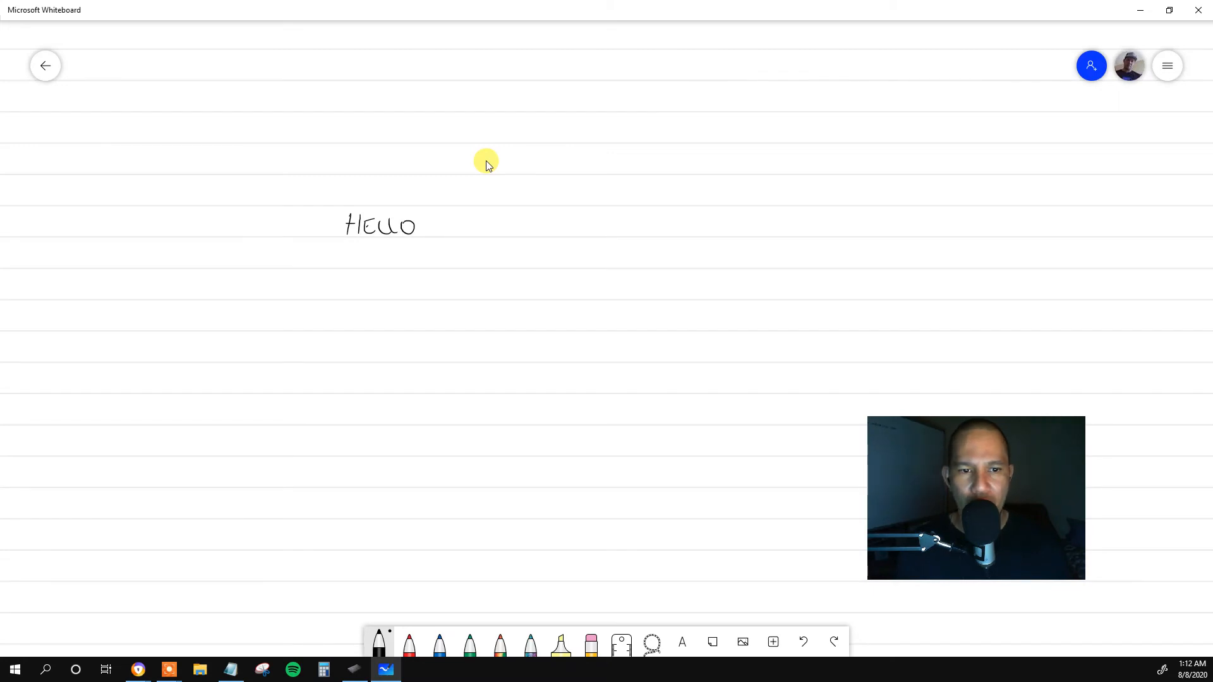
click(462, 220)
drag(477, 217, 474, 239)
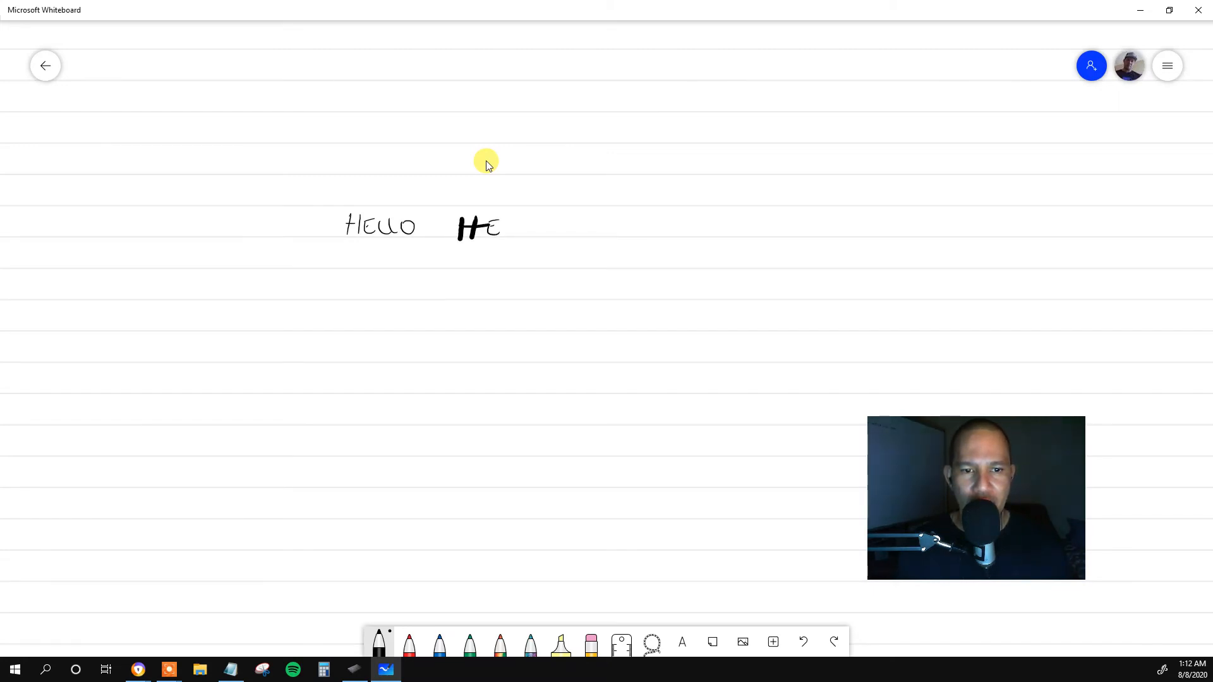
drag(537, 220, 559, 223)
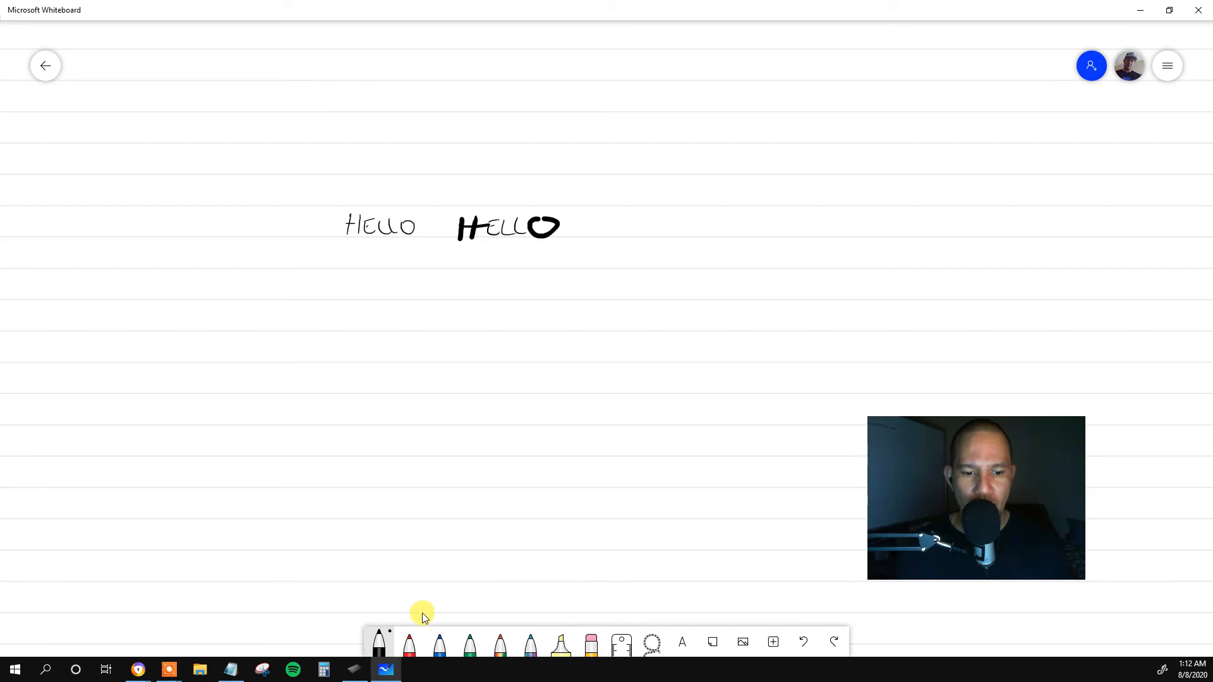
Switch to Wacom Tablet Properties, set the pen's Tip Feel to the softest level, and return to Microsoft Whiteboard.
click(357, 671)
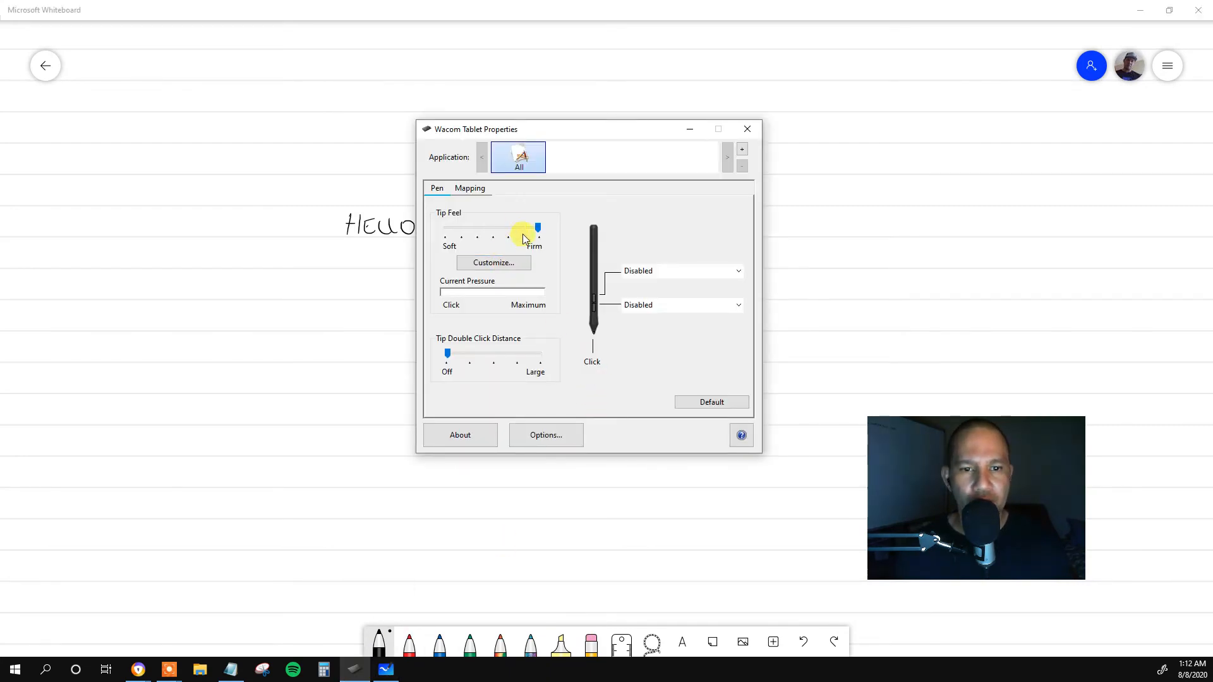
drag(537, 228, 447, 229)
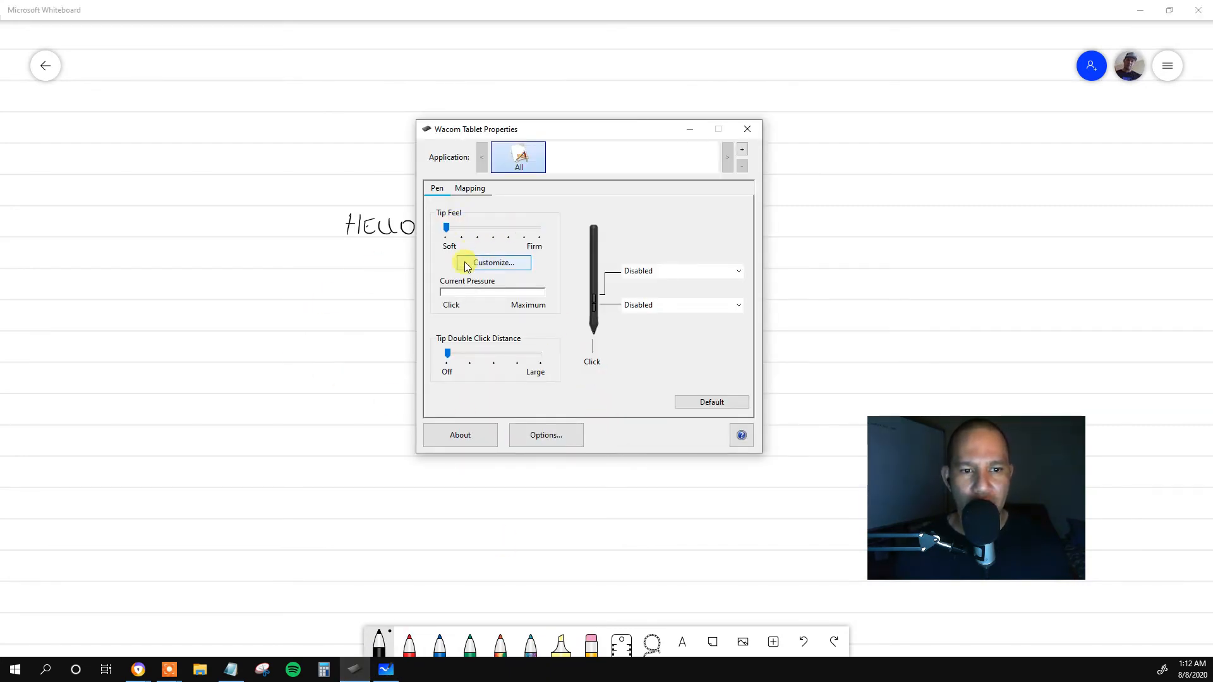
click(331, 383)
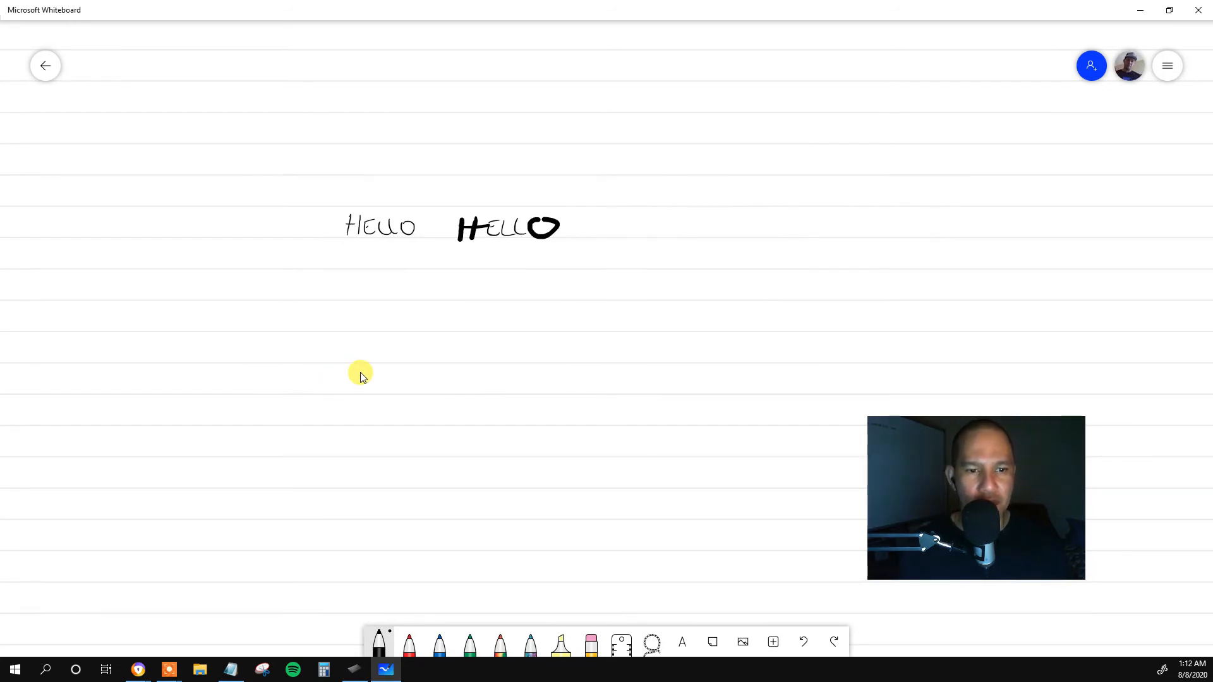
Test the soft tip by writing HELLO and a single H on a second row, and a short slanted stroke beneath.
mouse_move(403, 269)
mouse_down()
mouse_move(399, 301)
mouse_move(416, 296)
mouse_up()
mouse_move(403, 287)
mouse_down()
mouse_move(470, 291)
mouse_move(478, 279)
mouse_up()
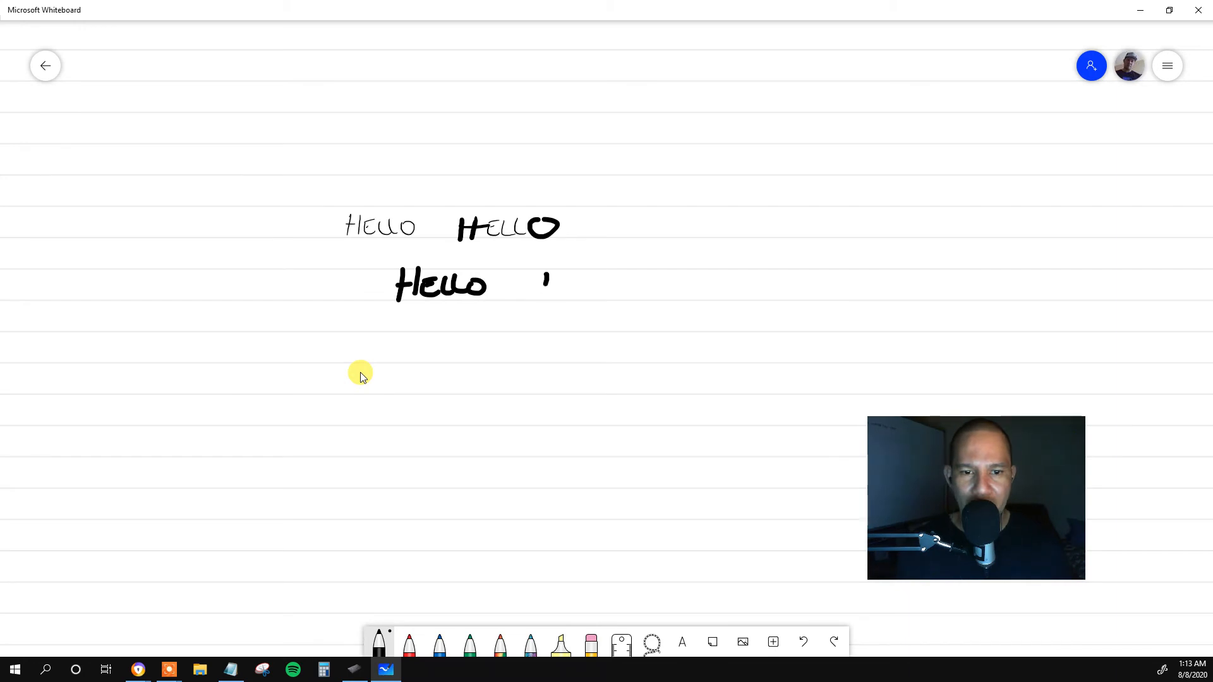
drag(562, 273, 551, 297)
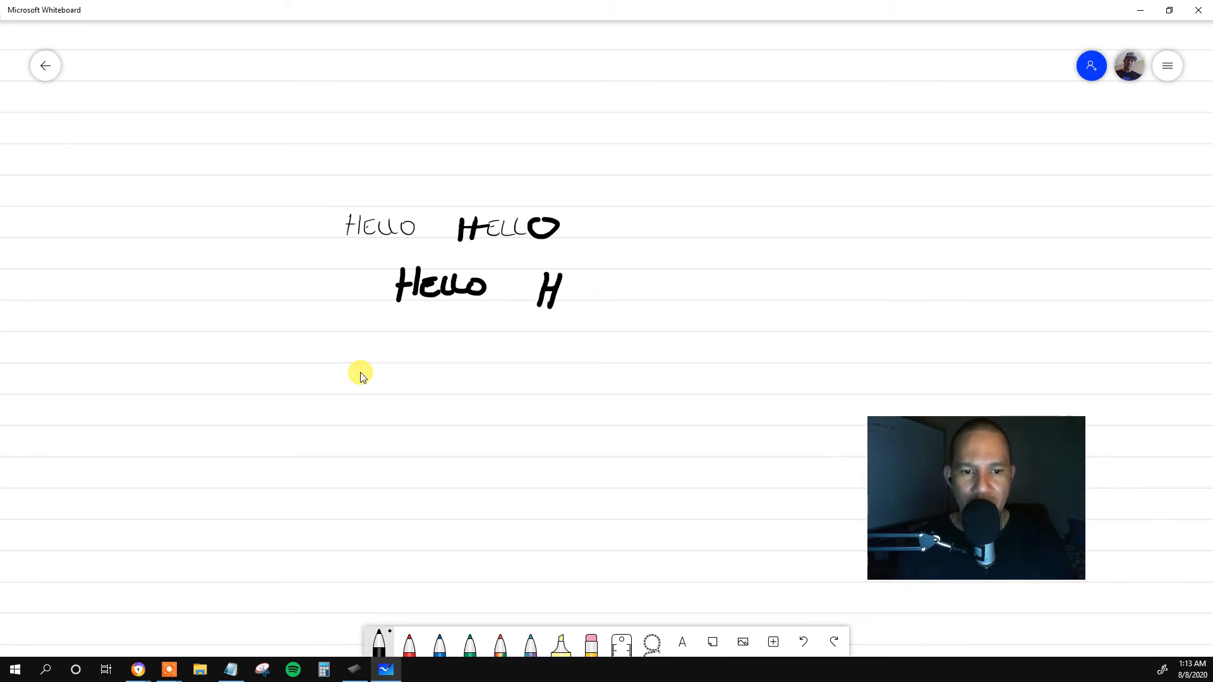
drag(453, 335, 442, 364)
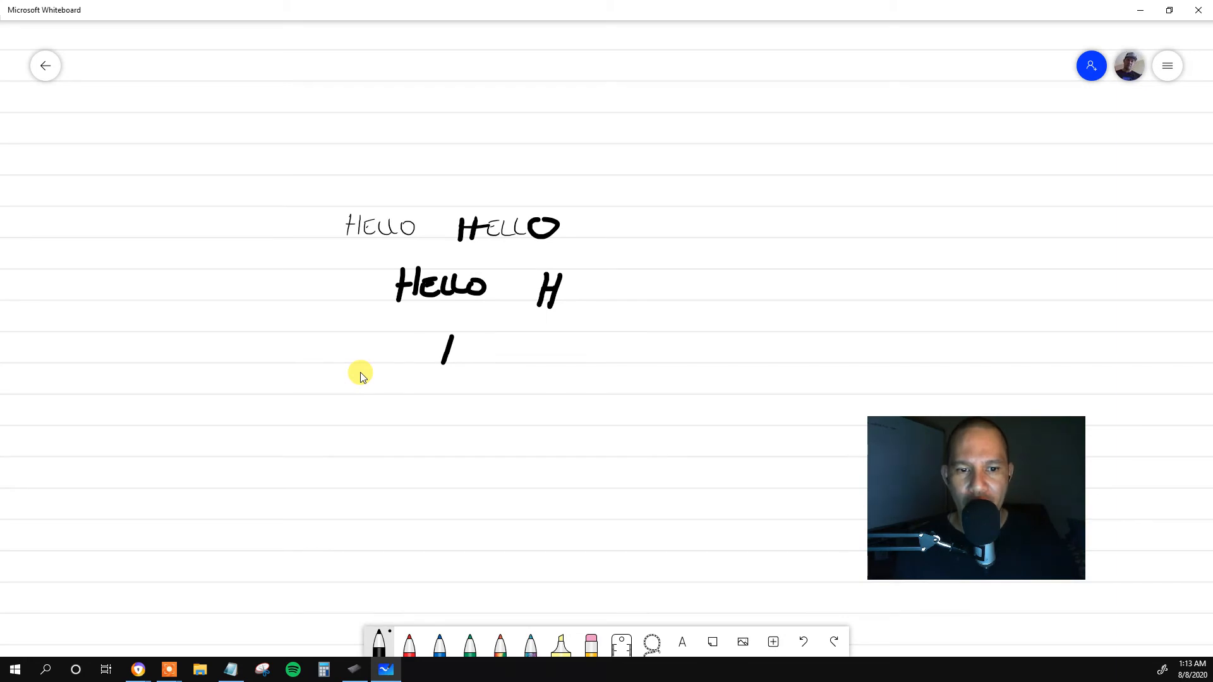
Write HELLO below the other samples with the black pen's thinnest size, and set the pen to the second-thinnest size.
click(379, 643)
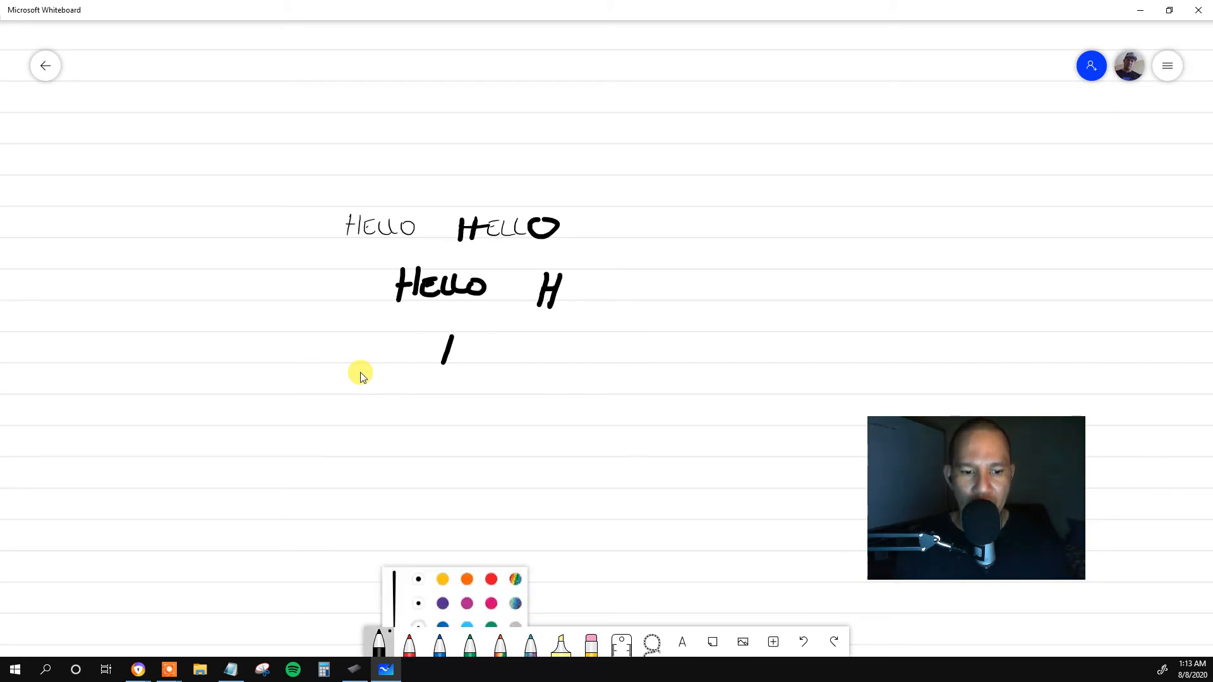
click(409, 612)
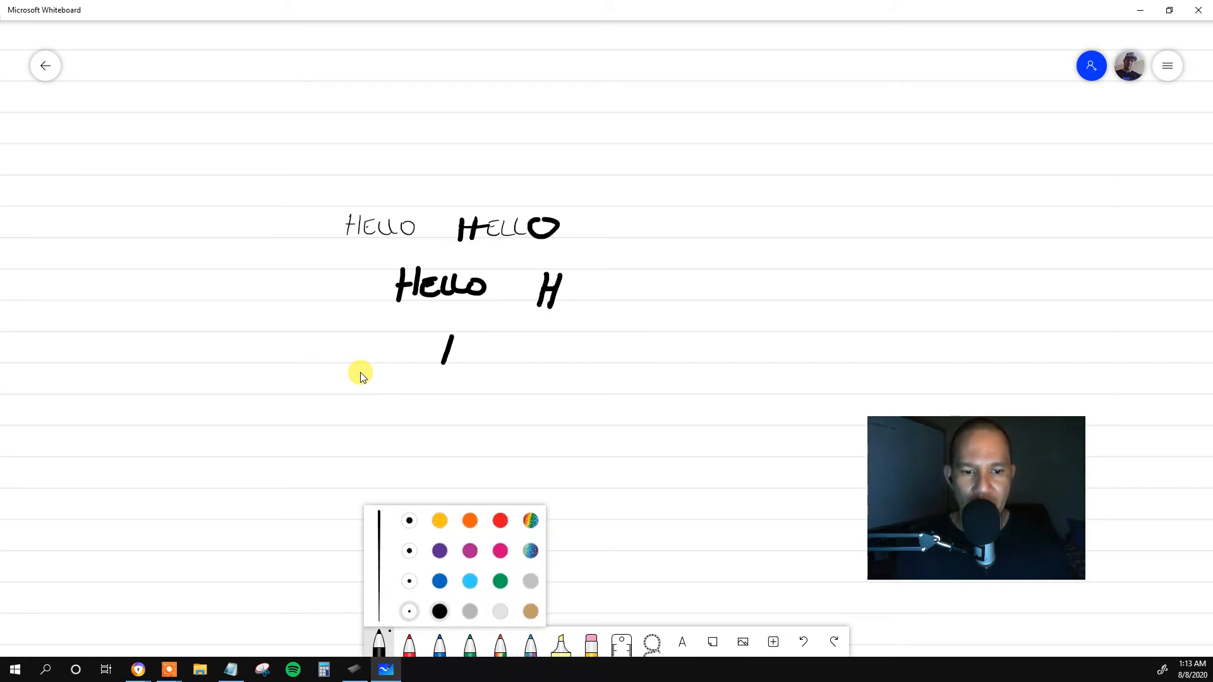
drag(486, 402, 484, 421)
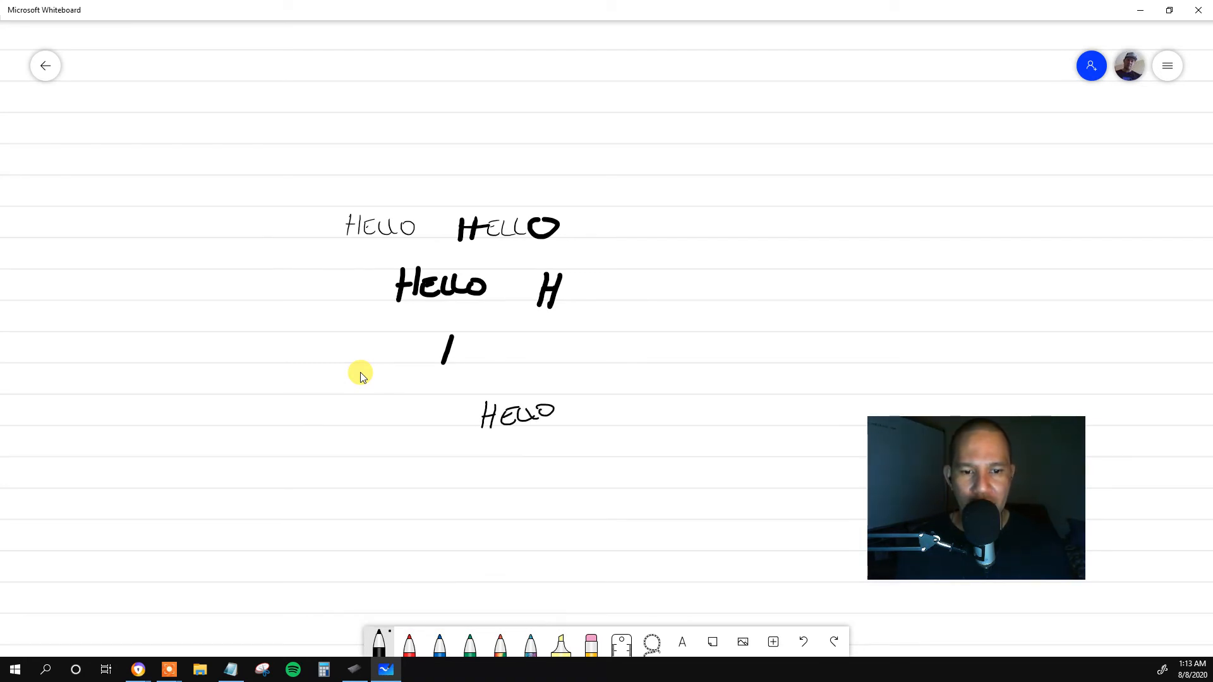
click(379, 643)
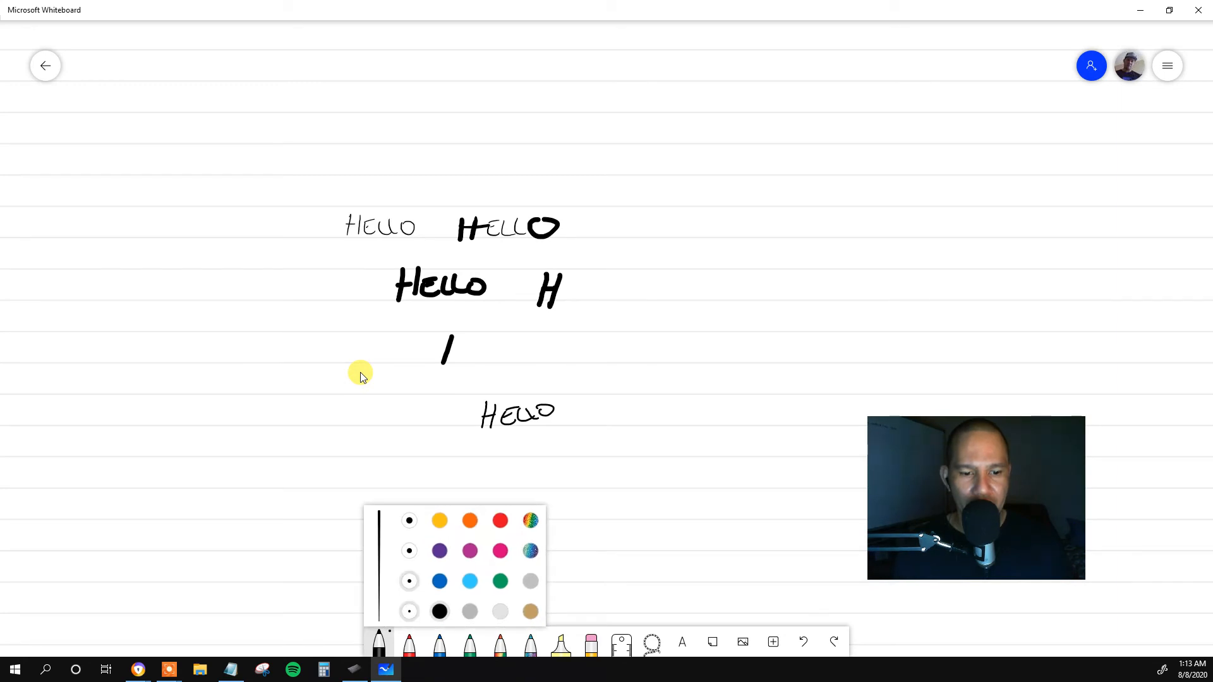
click(410, 582)
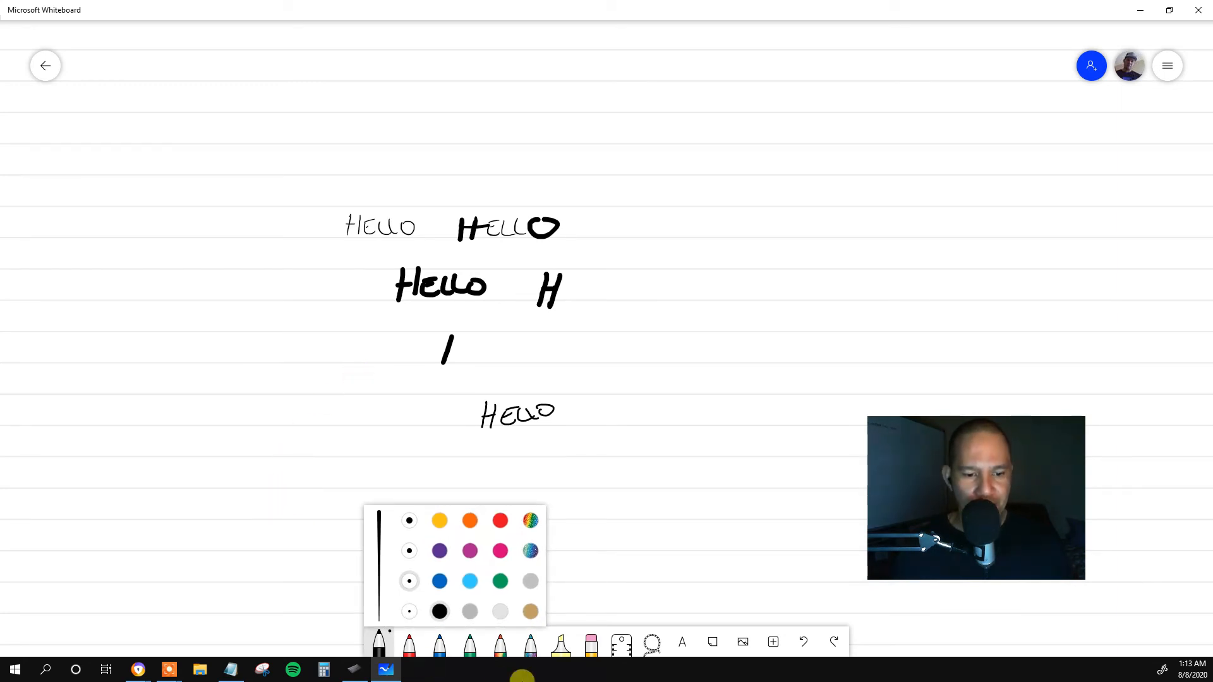
Switch to Wacom Tablet Properties, set the pen's Tip Feel one notch below the firmest level, and return to Microsoft Whiteboard.
click(354, 669)
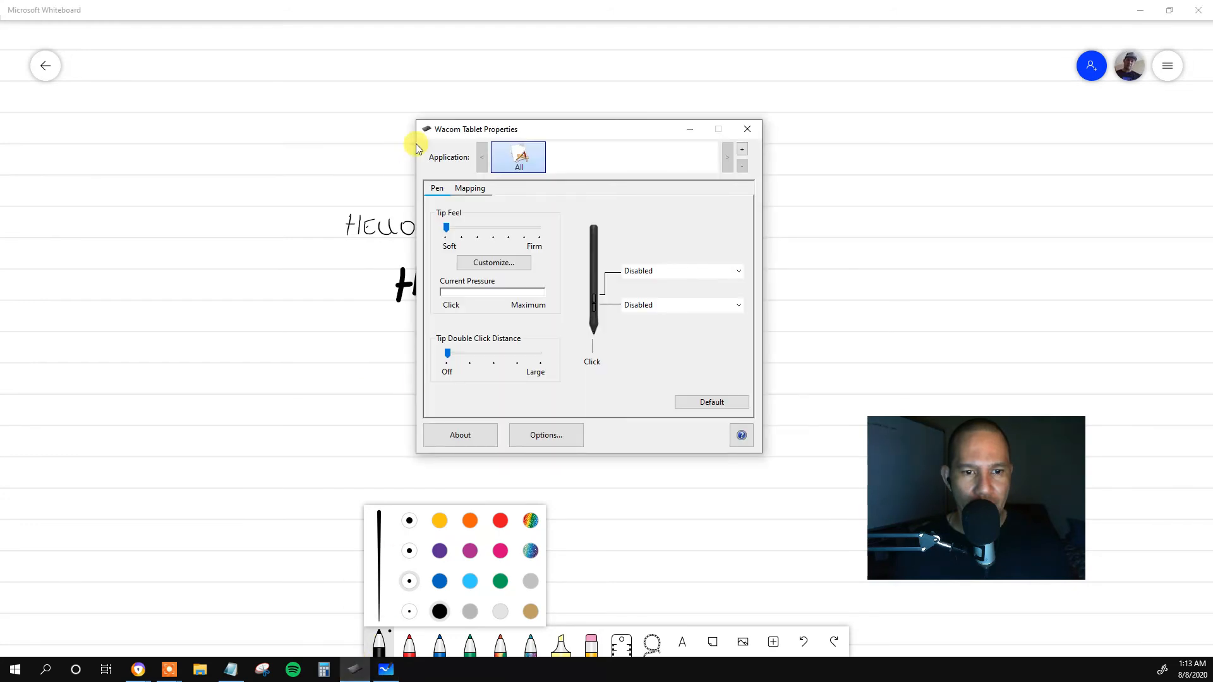
click(410, 582)
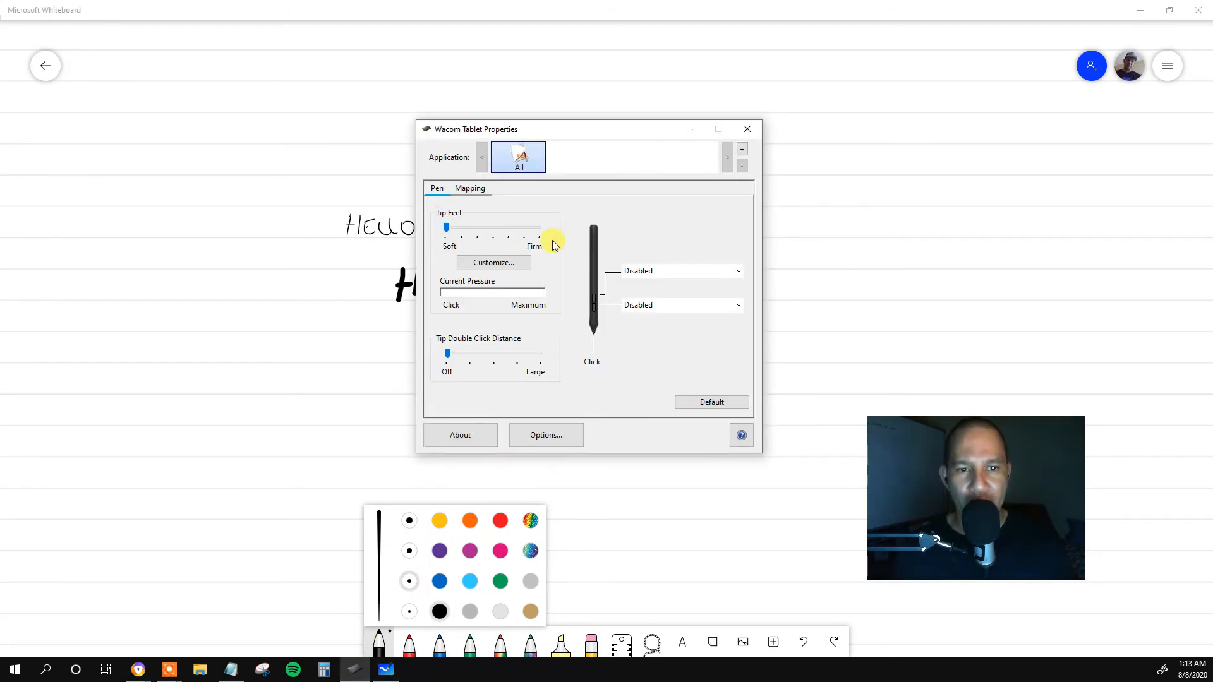
click(527, 230)
click(525, 230)
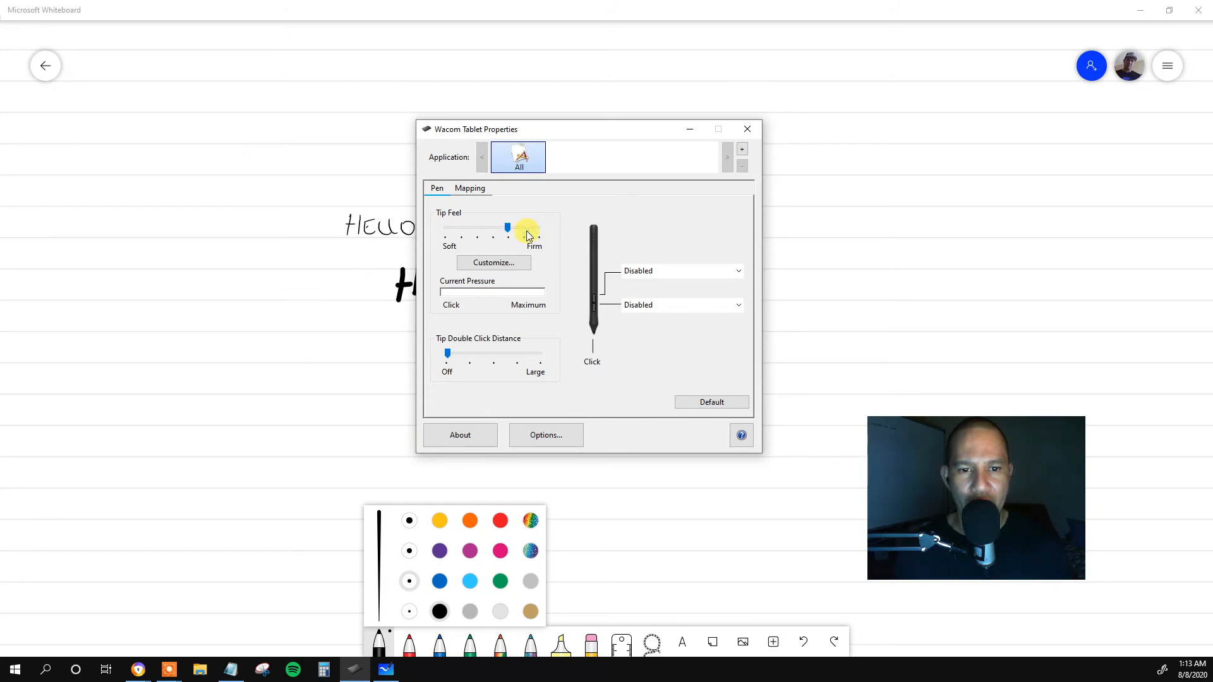
click(684, 577)
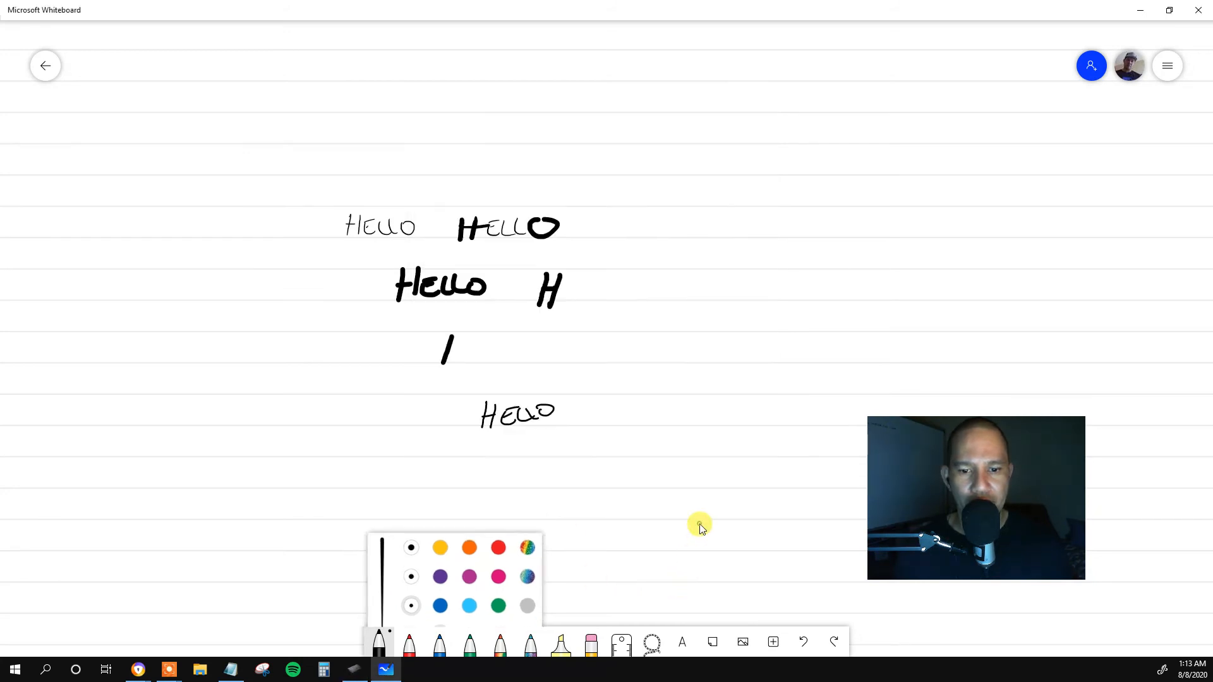
Write RIGHT LEFT above the HELLO samples and STEP 1 - CLICK HERE beside them, using heavier pressure for LEFT and CLICK HERE.
scroll(610, 100, down, 1)
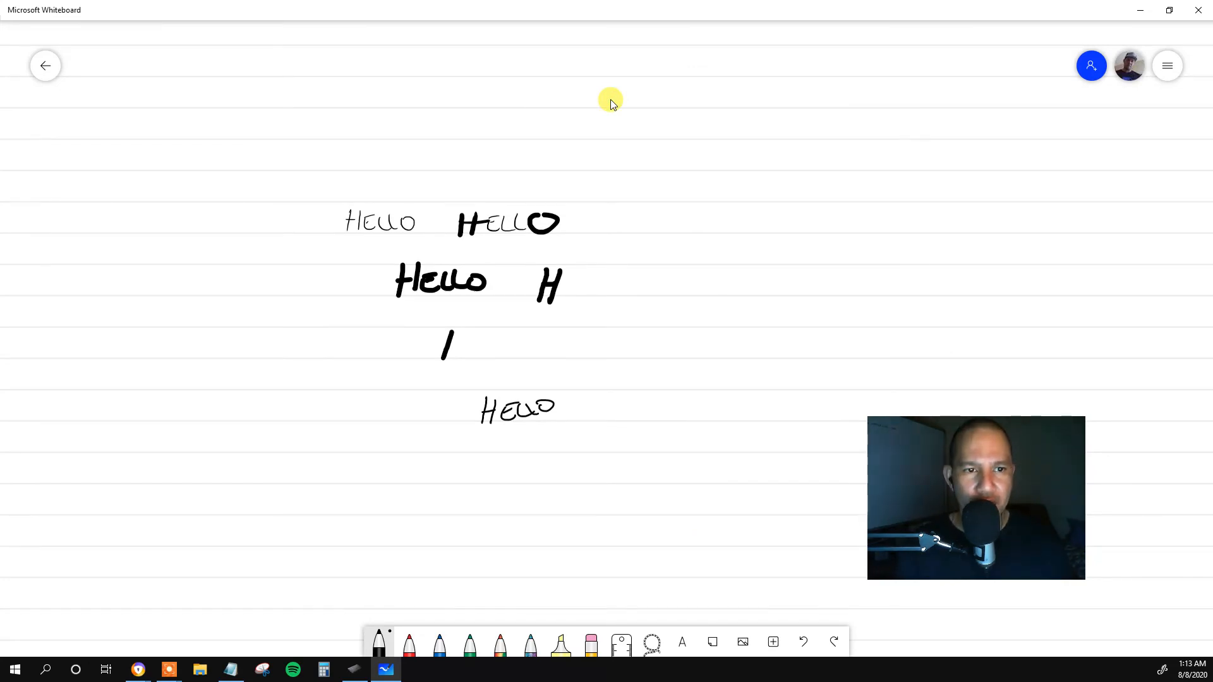
drag(347, 122, 490, 140)
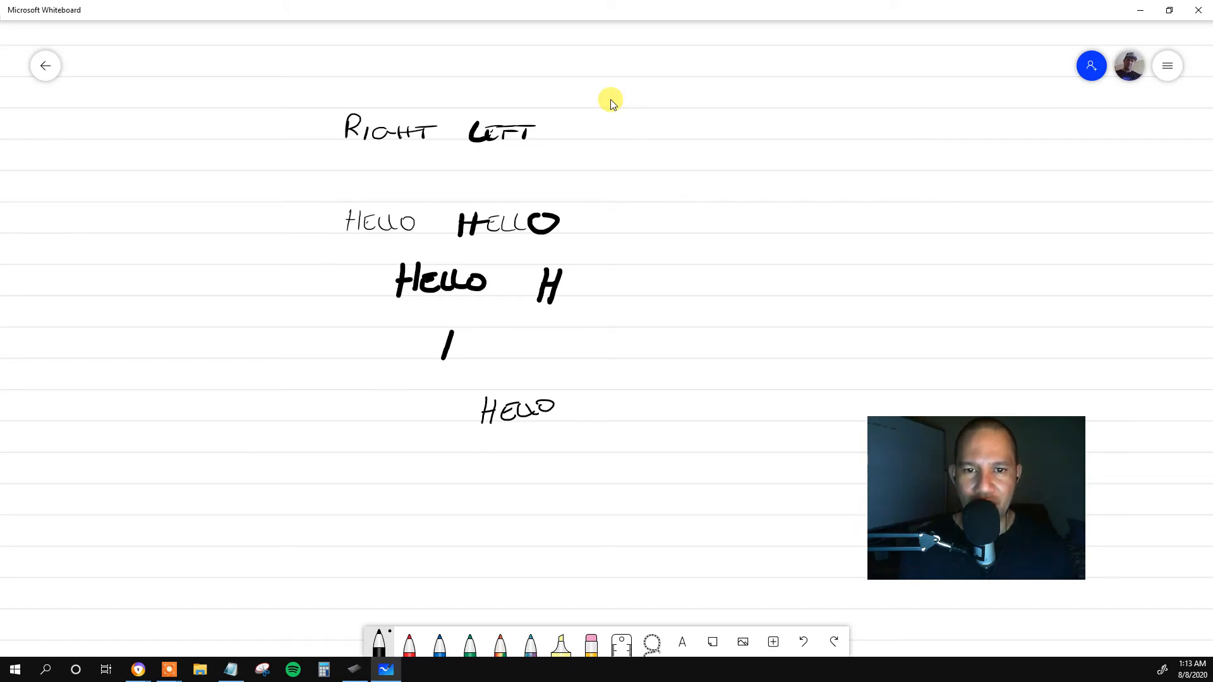
mouse_move(642, 180)
mouse_down()
mouse_move(623, 184)
mouse_move(624, 196)
mouse_up()
mouse_move(650, 185)
mouse_down()
mouse_move(649, 197)
mouse_move(663, 183)
mouse_up()
drag(662, 185, 674, 195)
drag(662, 189, 671, 188)
mouse_move(662, 183)
mouse_down()
mouse_move(680, 183)
mouse_move(678, 197)
mouse_up()
mouse_move(678, 182)
mouse_down()
mouse_move(699, 197)
mouse_move(801, 197)
mouse_up()
mouse_move(820, 186)
mouse_down()
mouse_move(821, 197)
mouse_move(868, 198)
mouse_up()
mouse_move(878, 184)
mouse_down()
mouse_move(903, 202)
mouse_move(930, 197)
mouse_move(935, 179)
mouse_up()
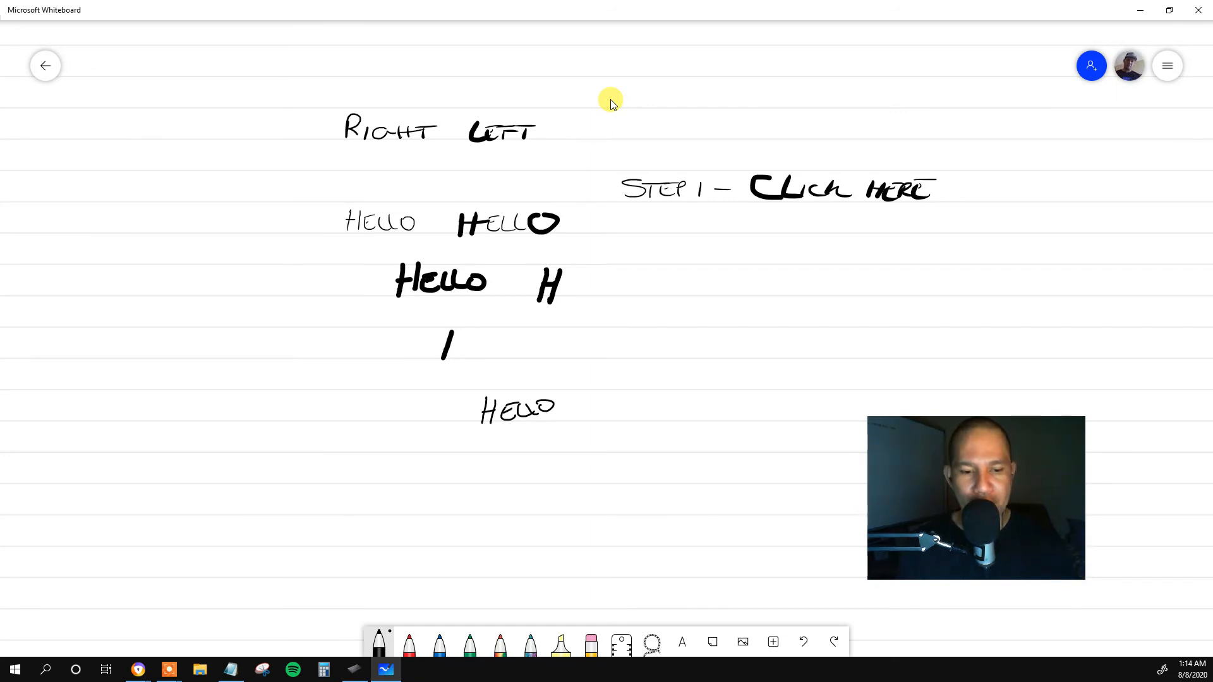
Check the Tip Feel setting in Wacom Tablet Properties, return to Microsoft Whiteboard, and clear the whole canvas.
click(361, 670)
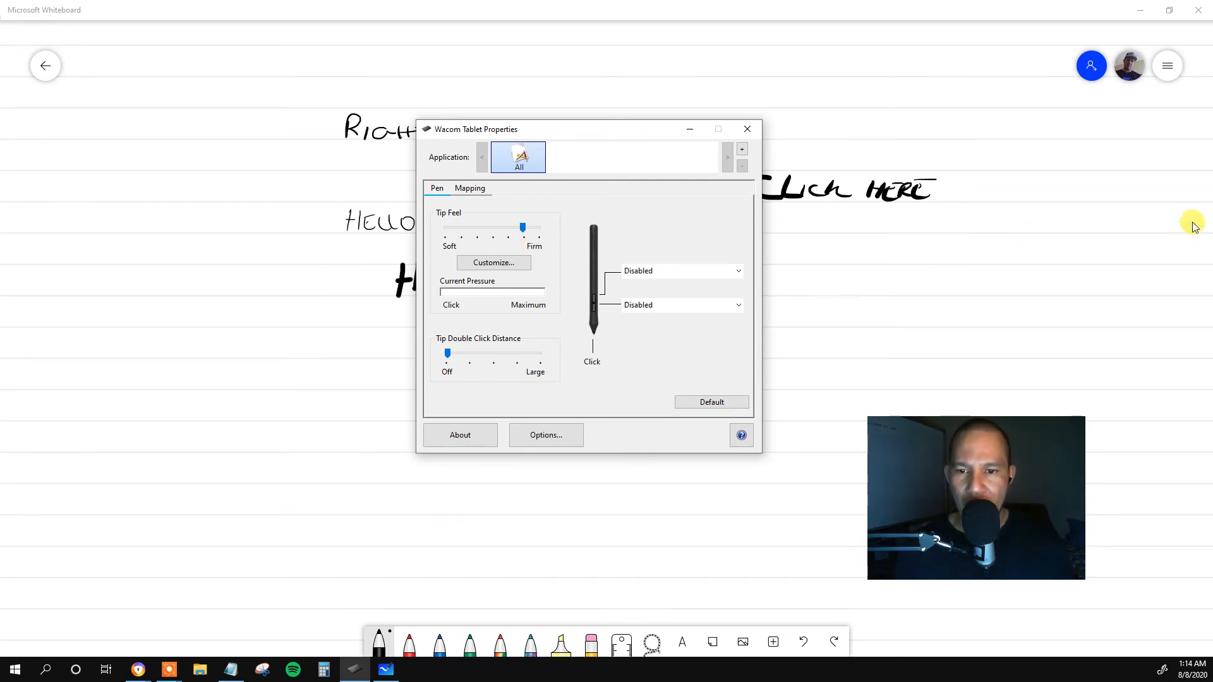
click(782, 245)
scroll(783, 246, down, 3)
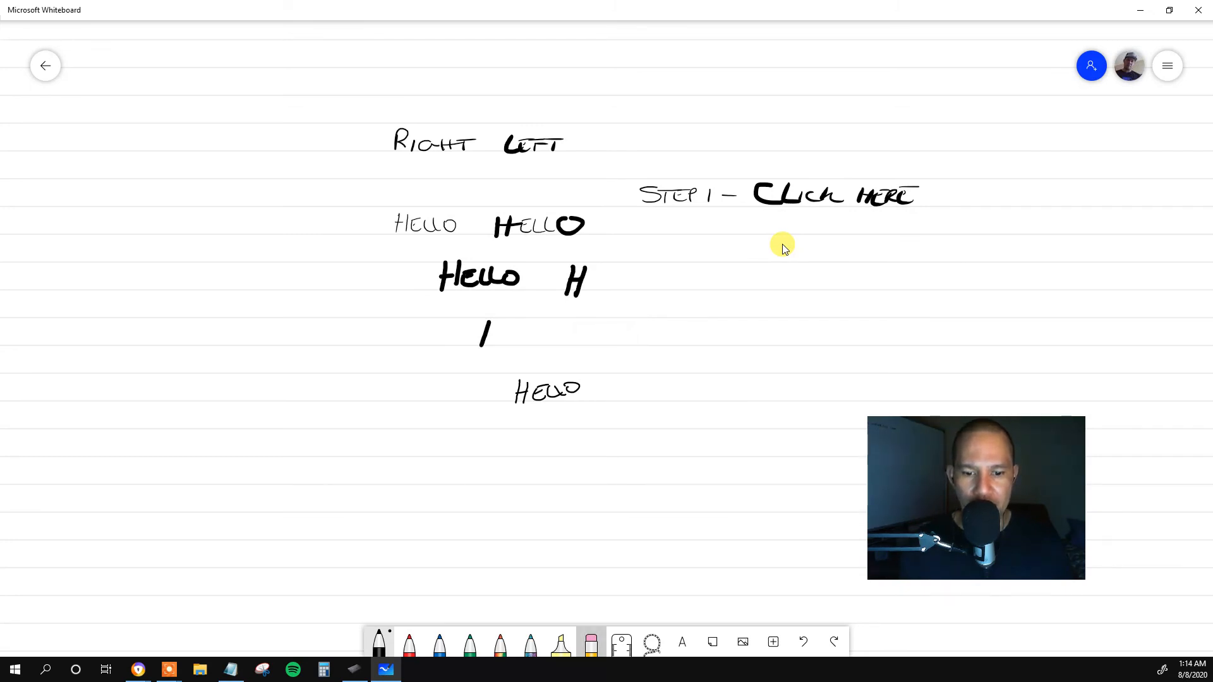
click(592, 643)
click(592, 643)
click(632, 612)
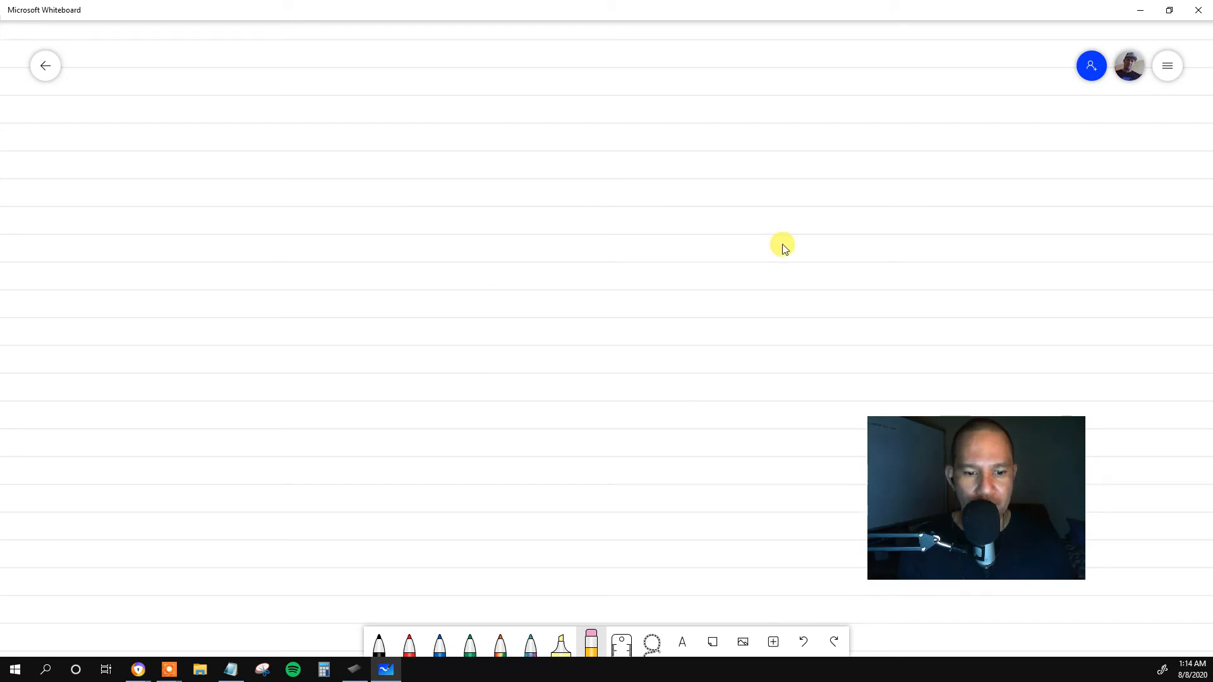
Write STEP 1: lightly with the black pen mid-board, followed by DO THIS with heavier pressure.
click(379, 643)
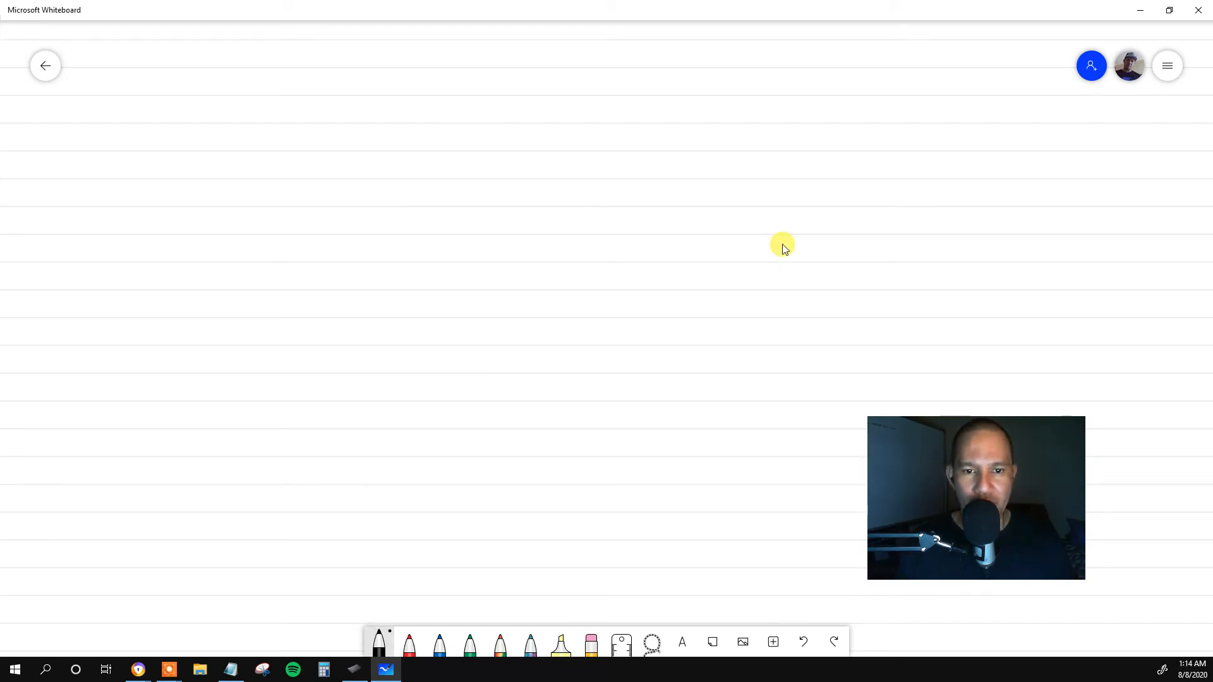
mouse_move(568, 241)
mouse_down()
mouse_move(565, 258)
mouse_move(593, 245)
mouse_up()
drag(590, 249, 605, 250)
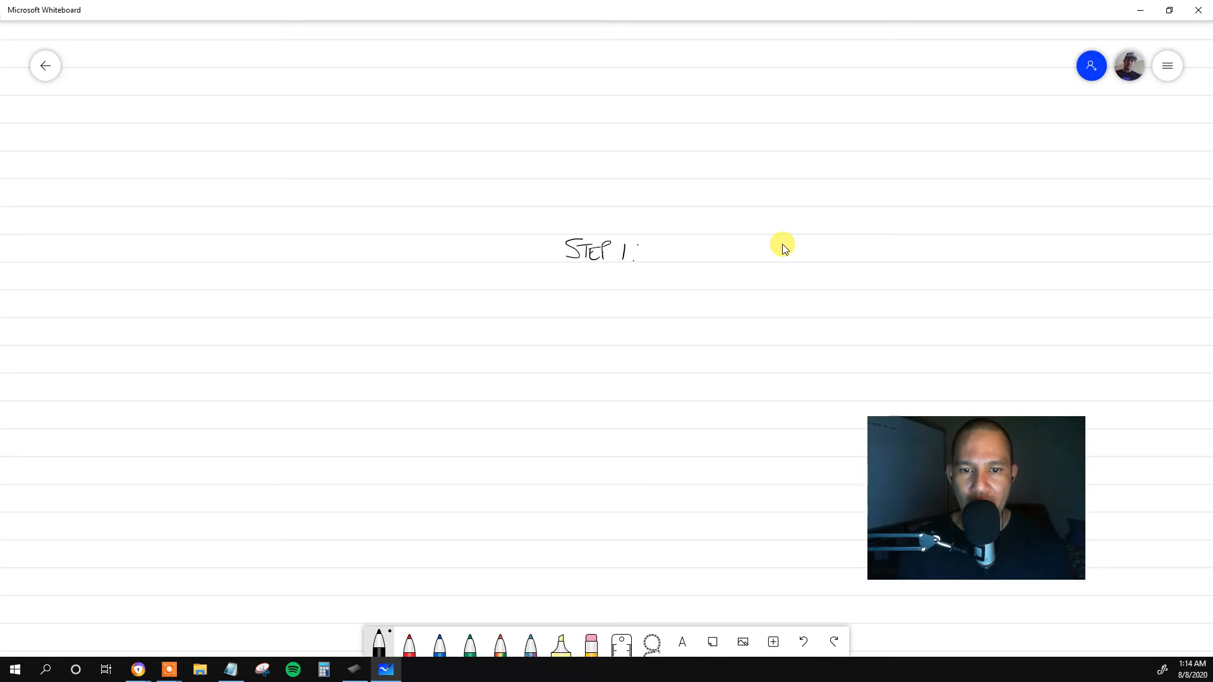
mouse_move(663, 240)
mouse_down()
mouse_move(664, 264)
mouse_move(743, 244)
mouse_up()
mouse_move(736, 246)
mouse_down()
mouse_move(737, 261)
mouse_move(765, 259)
mouse_up()
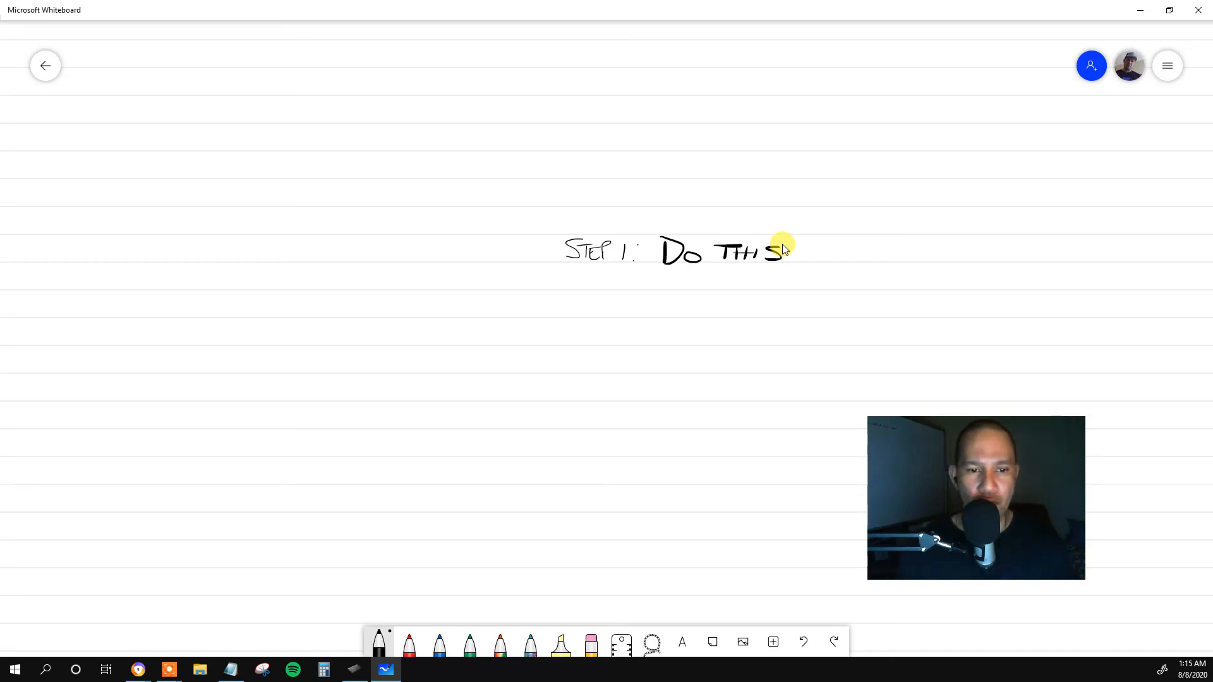
Write STEP 1: with heavy pressure below the existing line, followed by CLICK HERE with lighter pressure, using the black pen.
mouse_move(459, 290)
mouse_down()
mouse_move(450, 316)
mouse_move(435, 314)
mouse_up()
mouse_move(471, 296)
mouse_down()
mouse_move(467, 315)
mouse_move(483, 292)
mouse_move(494, 316)
mouse_move(494, 293)
mouse_up()
mouse_move(496, 292)
mouse_down()
mouse_move(498, 312)
mouse_move(524, 312)
mouse_up()
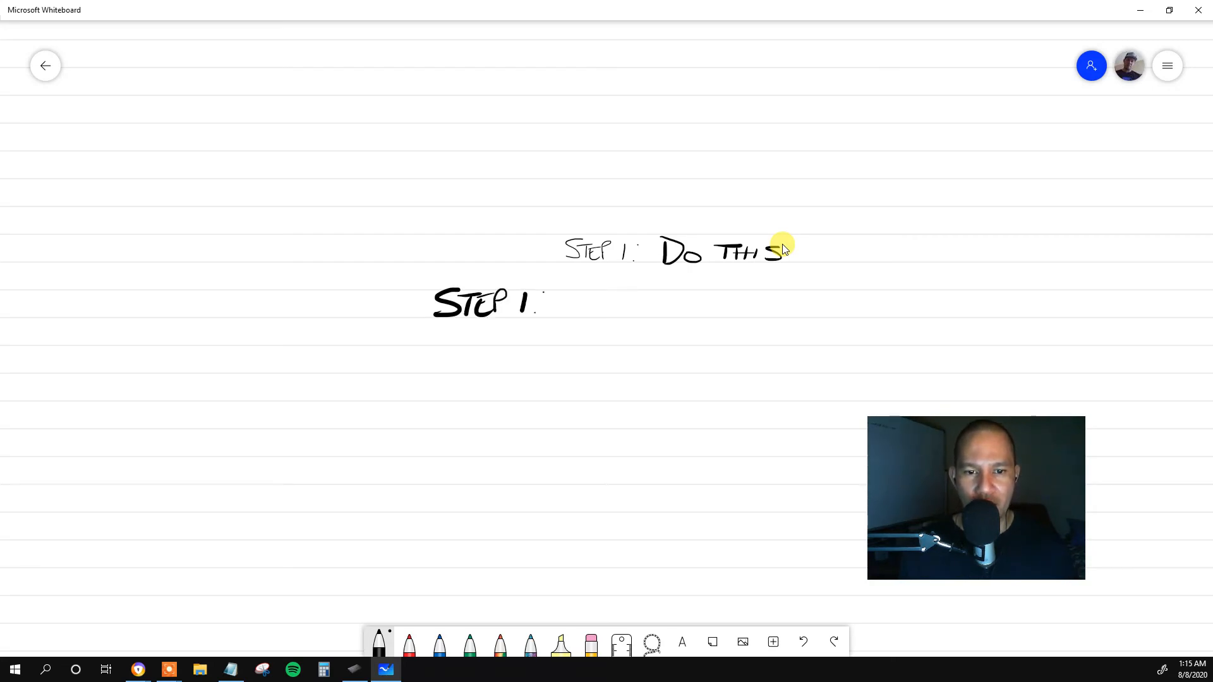
mouse_move(581, 298)
mouse_down()
mouse_move(583, 313)
mouse_move(708, 307)
mouse_up()
drag(705, 307, 723, 307)
mouse_move(724, 299)
mouse_down()
mouse_move(724, 313)
mouse_move(745, 312)
mouse_up()
drag(733, 297, 749, 296)
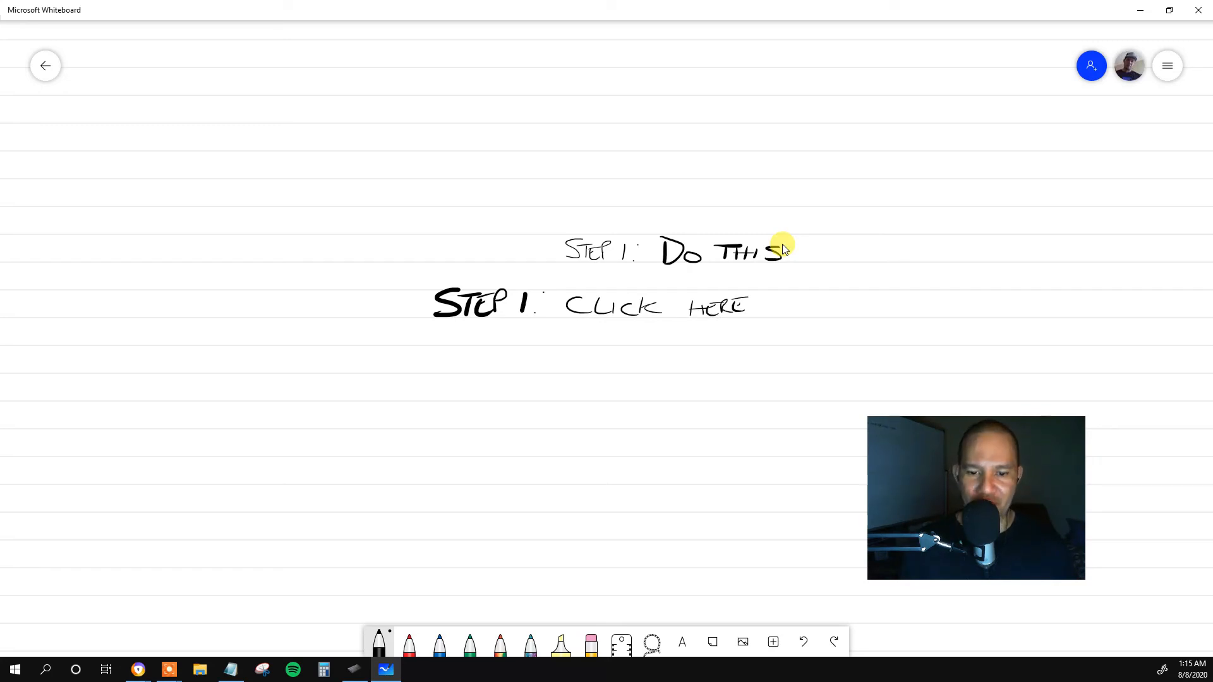
Clear all the handwriting from the whiteboard canvas.
click(591, 643)
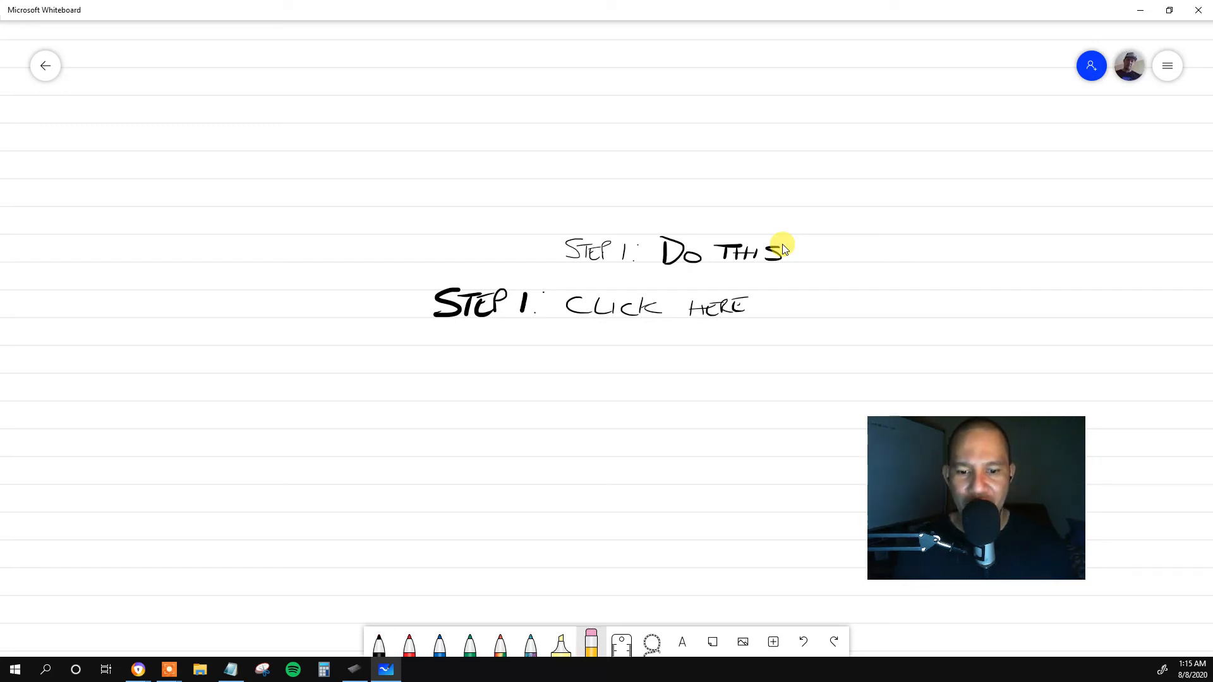
click(591, 643)
click(632, 612)
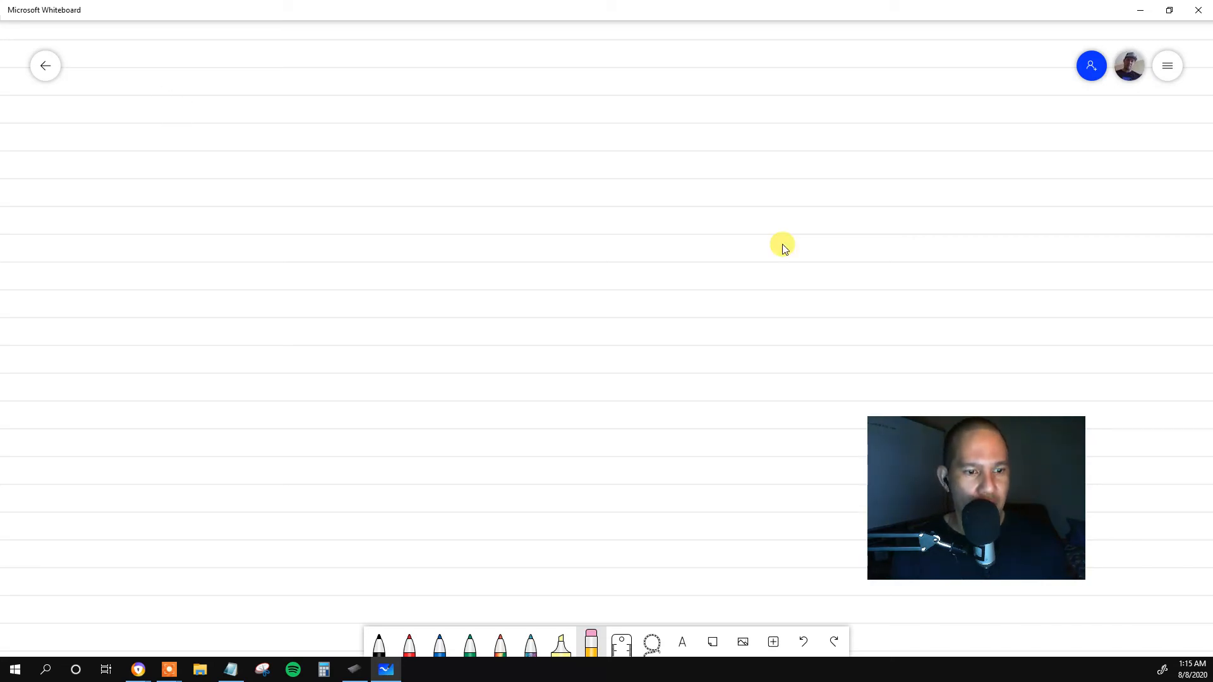
With the black pen and Ink to shape active, draw a large square and a triangle beside it.
key(alt+w)
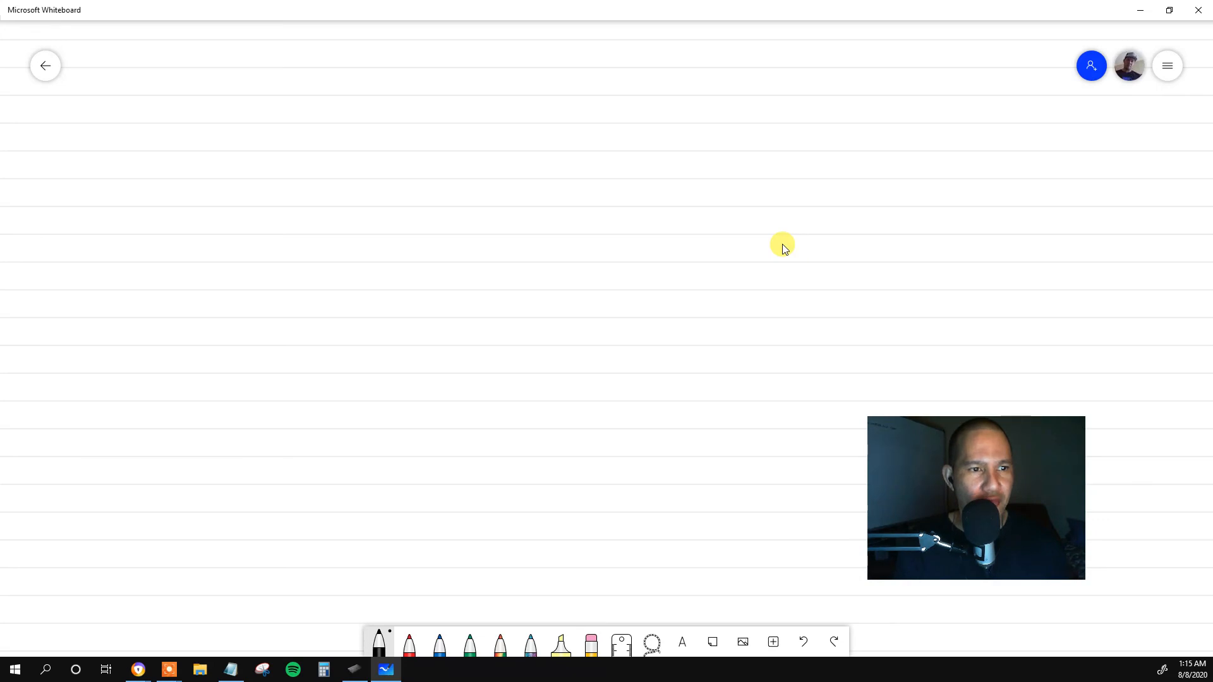
mouse_move(185, 108)
mouse_down()
mouse_move(197, 278)
mouse_move(333, 250)
mouse_move(315, 106)
mouse_move(186, 112)
mouse_up()
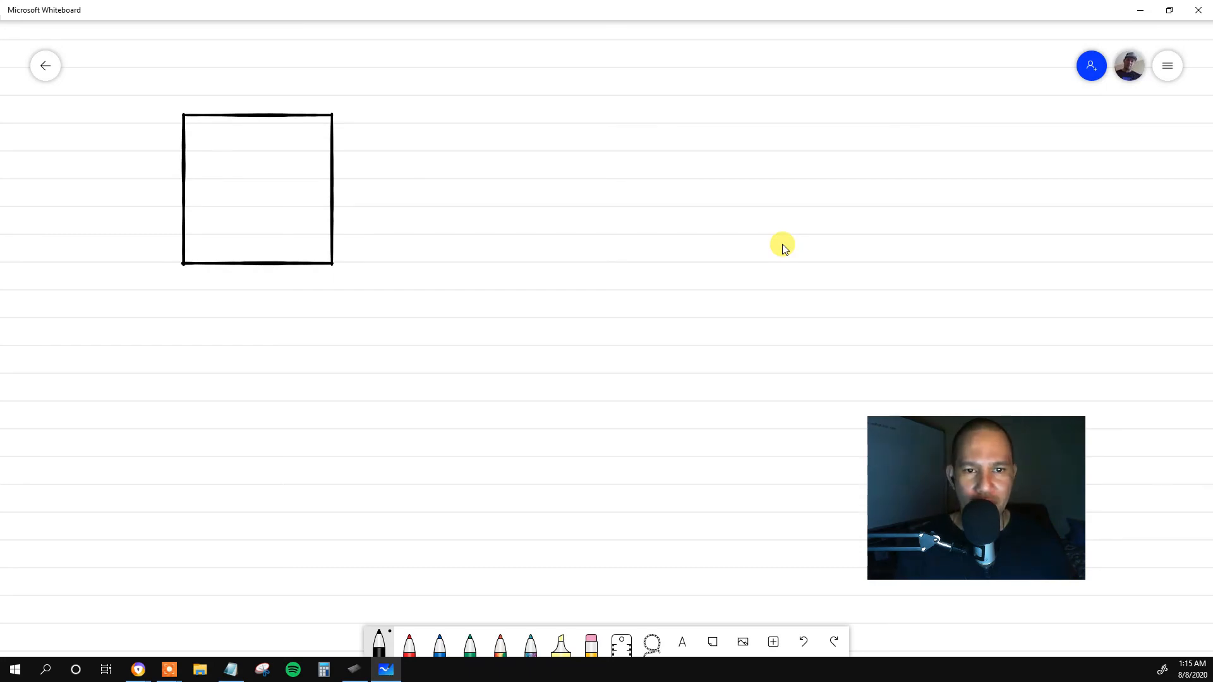
mouse_move(536, 142)
mouse_down()
mouse_move(473, 258)
mouse_move(609, 256)
mouse_move(538, 141)
mouse_up()
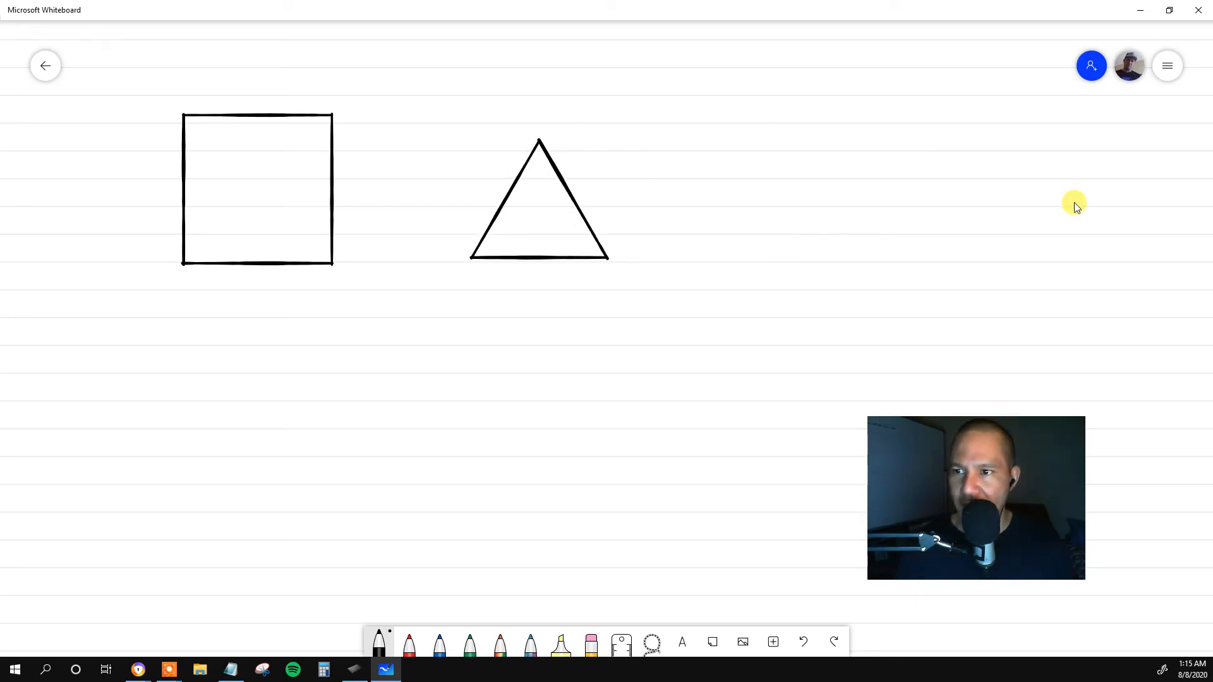
Turn off Ink to shape and draw two rough four-sided shapes side by side below the triangle.
click(1168, 66)
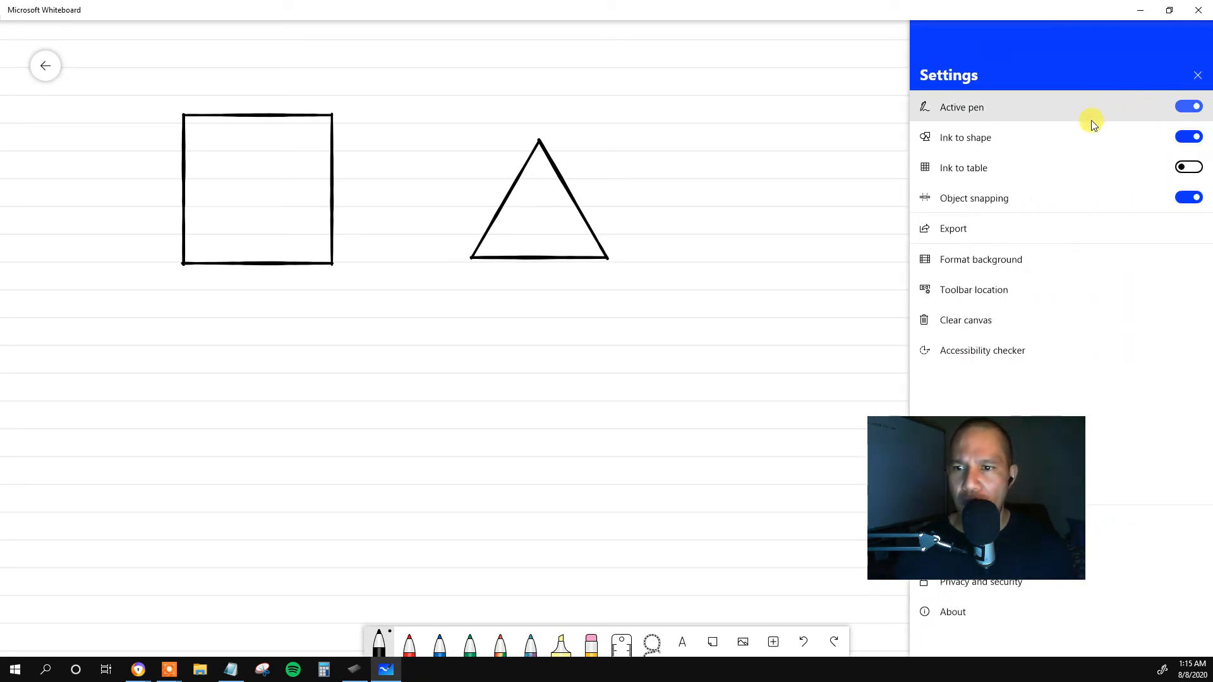
click(1001, 180)
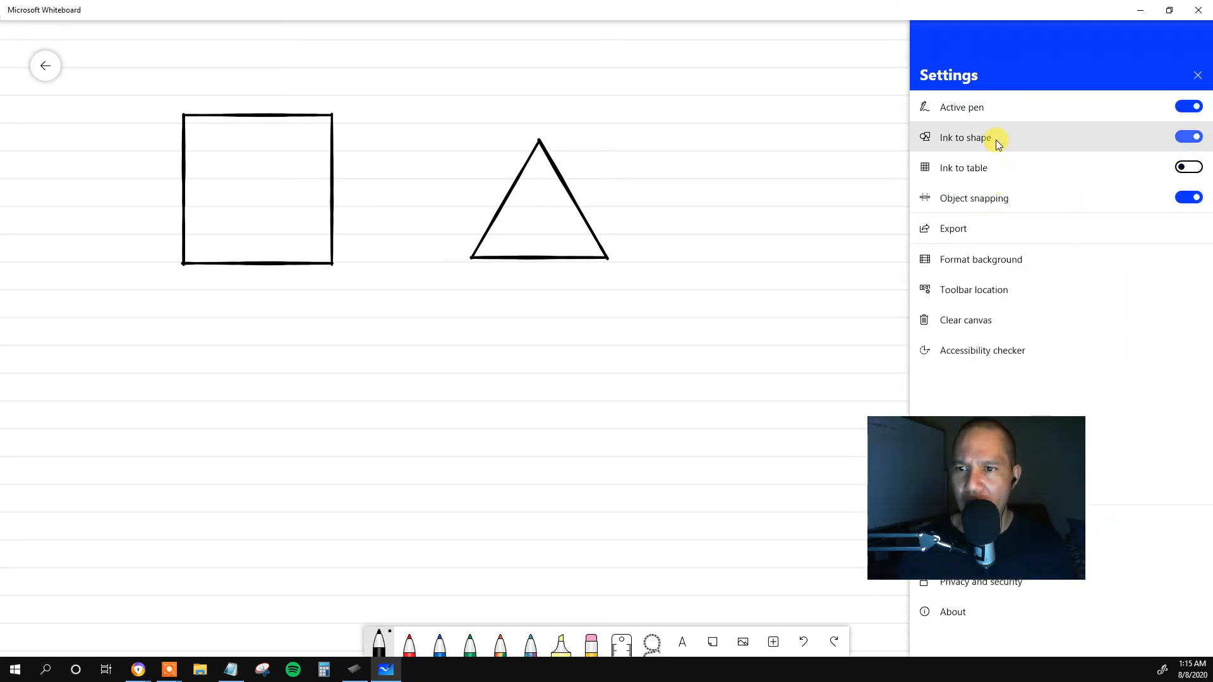
click(1184, 136)
click(822, 246)
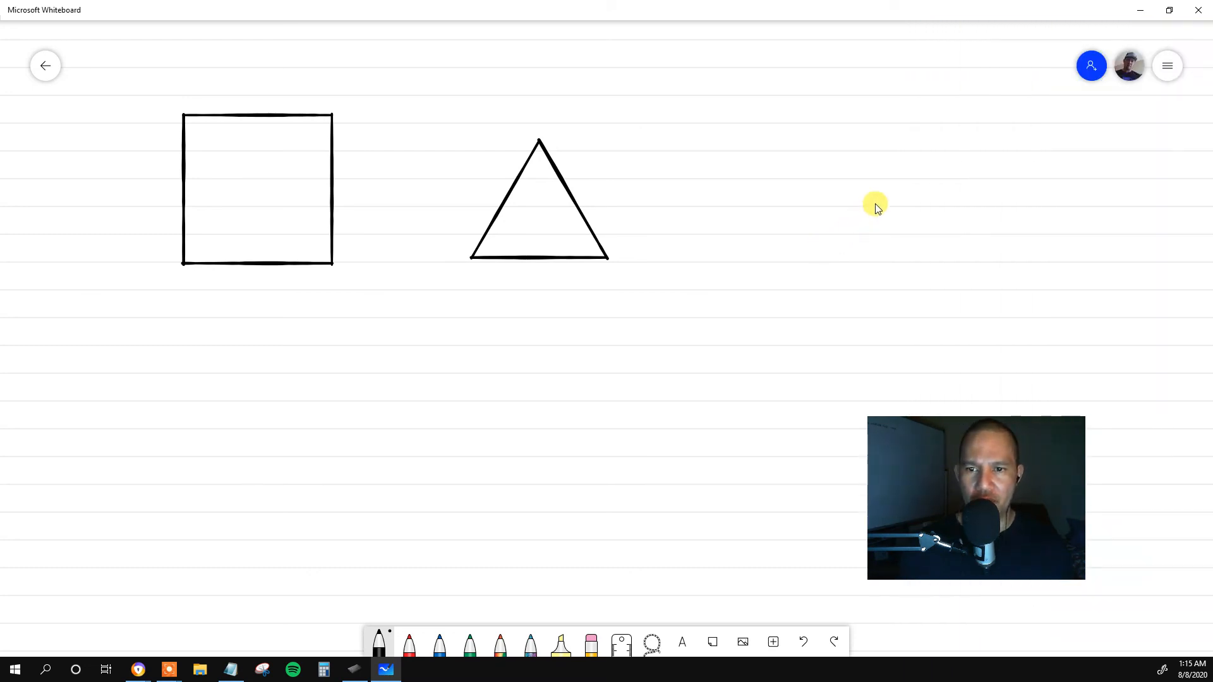
mouse_move(444, 316)
mouse_down()
mouse_move(428, 395)
mouse_move(472, 435)
mouse_move(522, 347)
mouse_move(485, 311)
mouse_move(452, 313)
mouse_up()
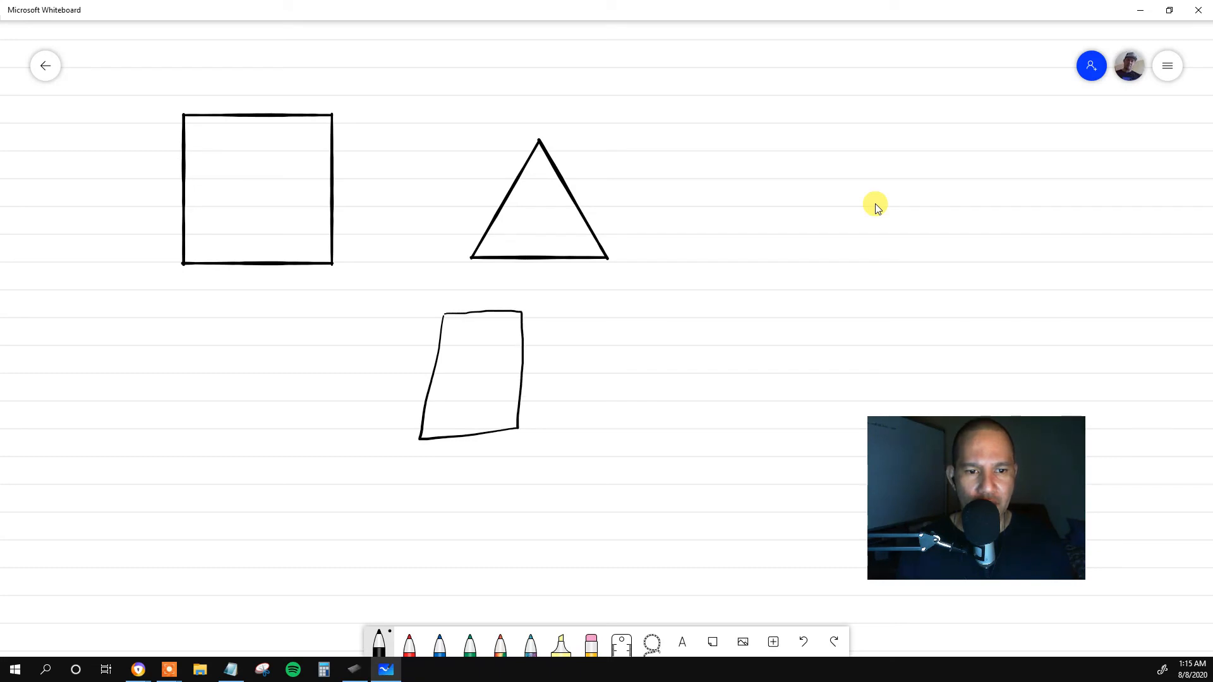
mouse_move(643, 311)
mouse_down()
mouse_move(671, 393)
mouse_move(690, 320)
mouse_move(644, 309)
mouse_up()
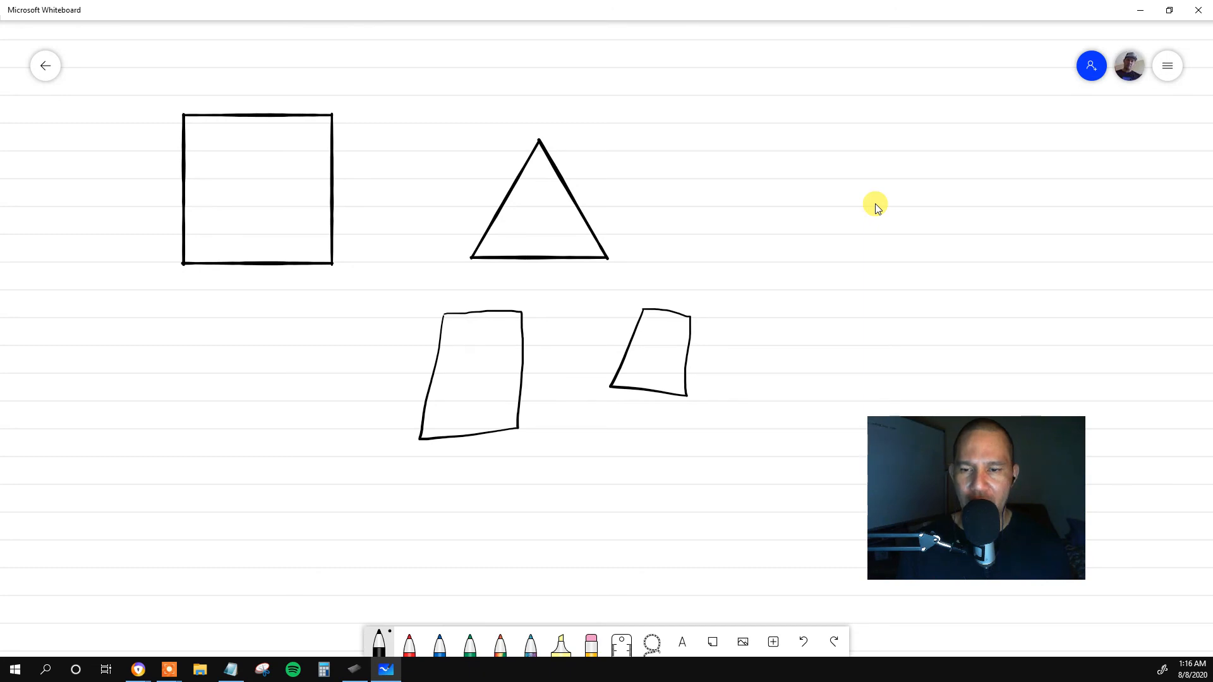
scroll(876, 209, up, 1)
click(1167, 65)
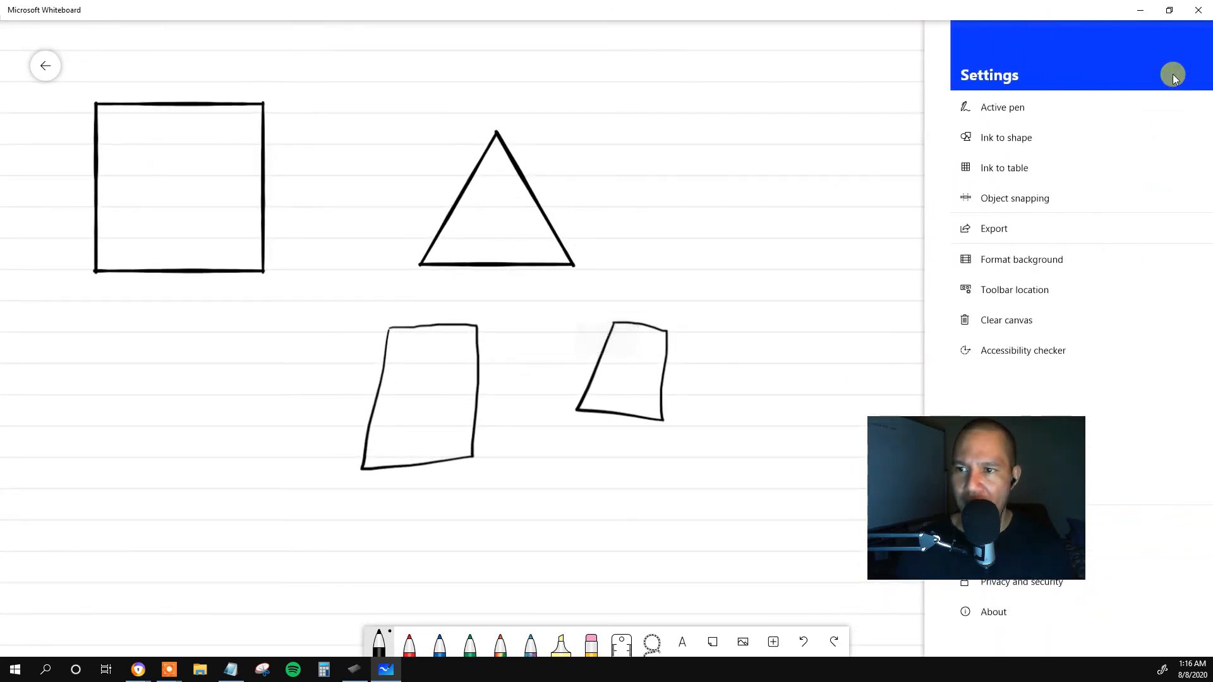
click(736, 278)
scroll(739, 285, up, 4)
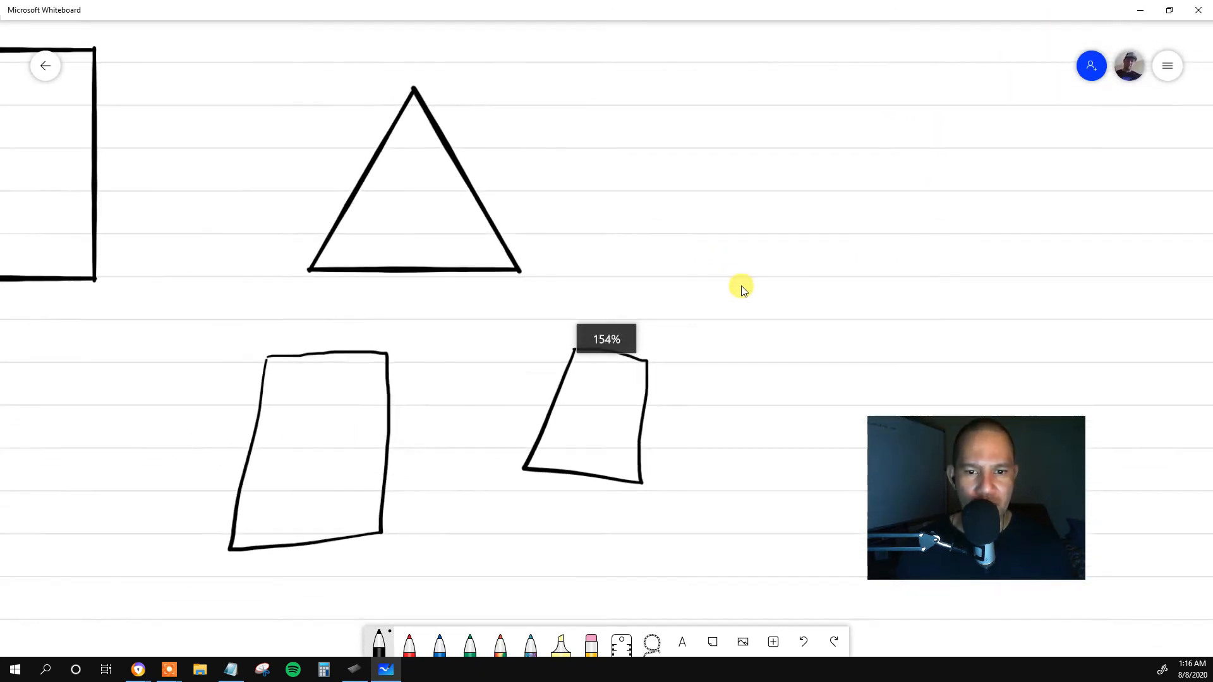
scroll(742, 288, down, 5)
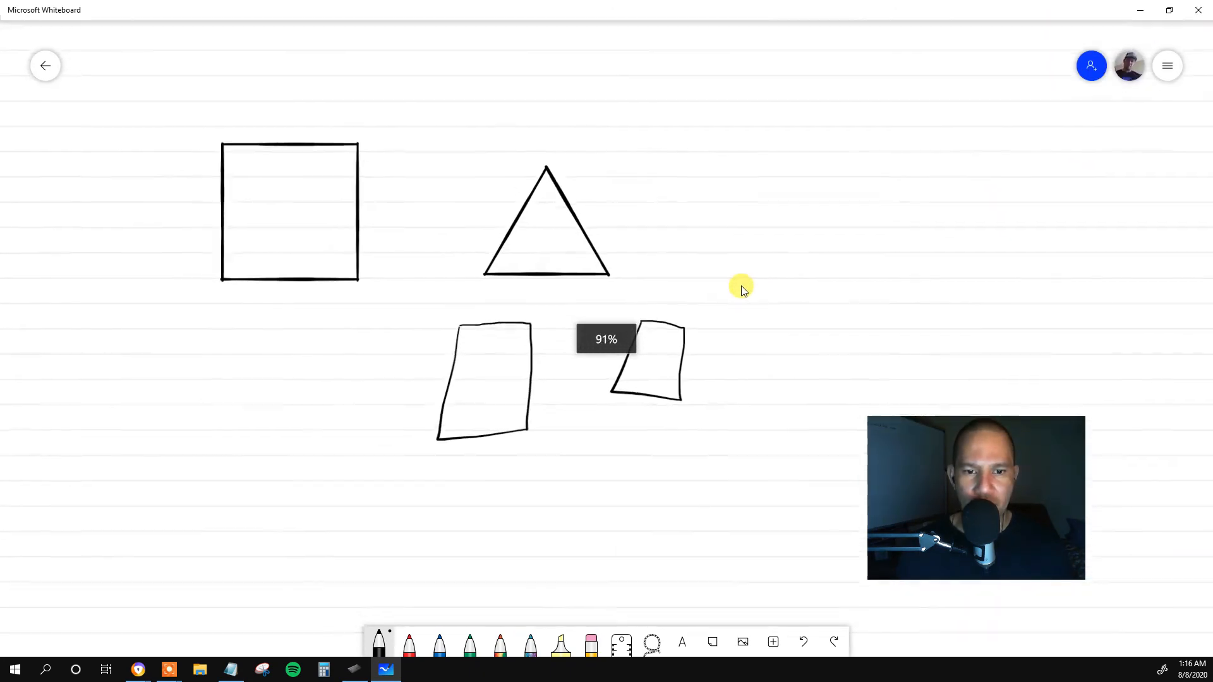
Turn Ink to shape back on and draw another square to the right of the triangle.
click(1160, 71)
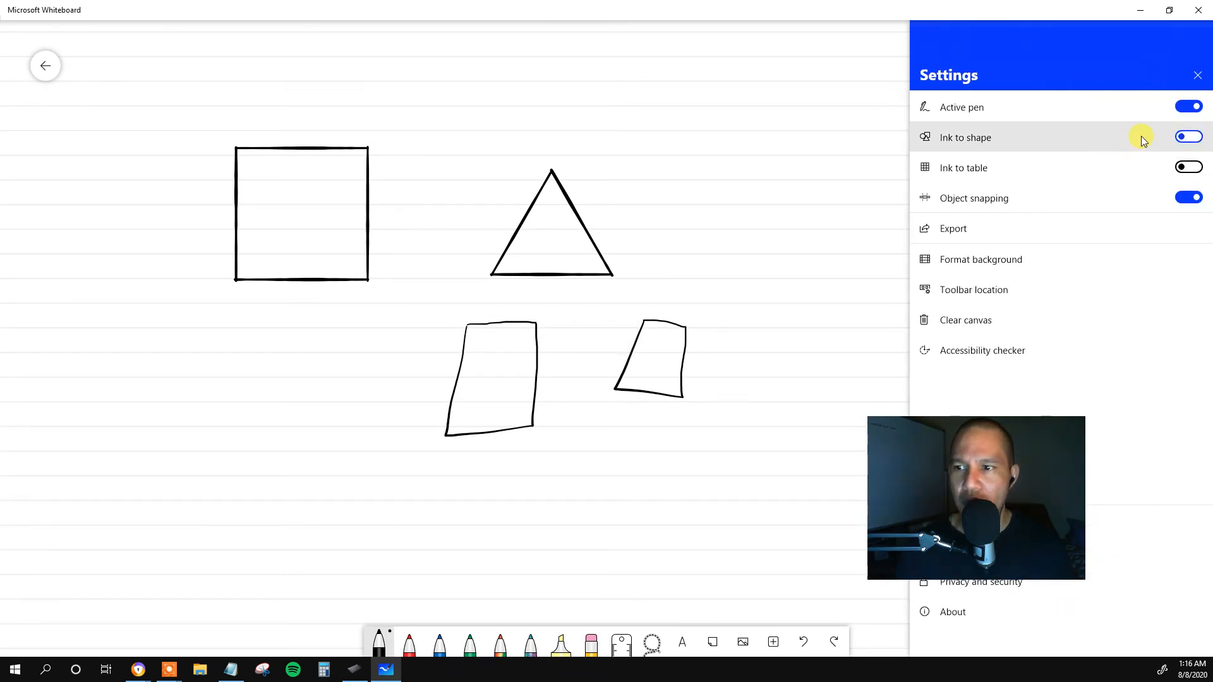
click(1192, 138)
click(878, 151)
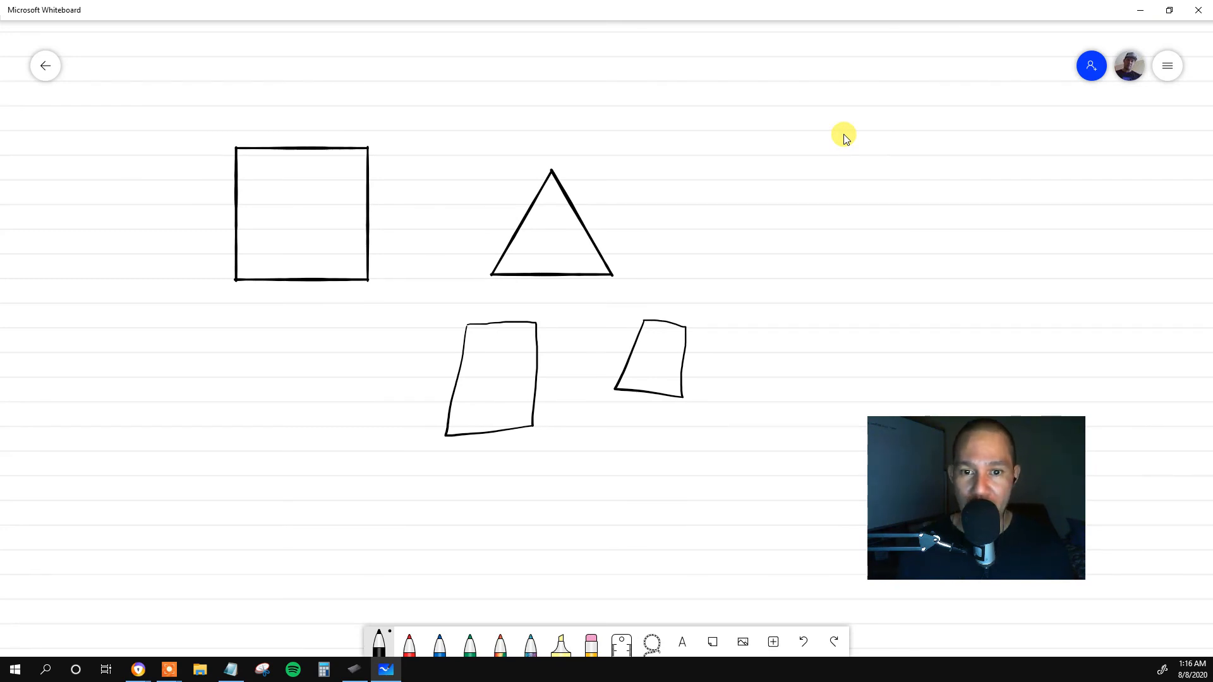
mouse_move(722, 167)
mouse_down()
mouse_move(728, 271)
mouse_move(811, 284)
mouse_move(816, 169)
mouse_move(728, 167)
mouse_up()
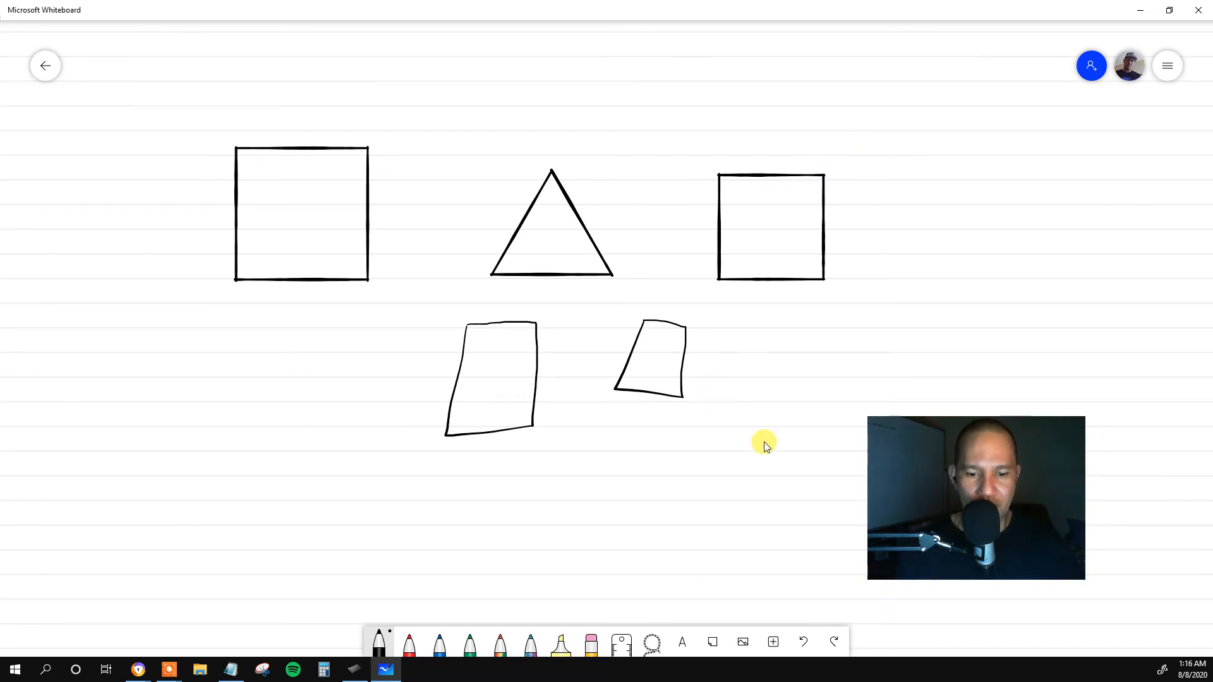
Remove all the drawn squares, triangle and rough shapes by clearing the canvas.
click(592, 643)
click(591, 643)
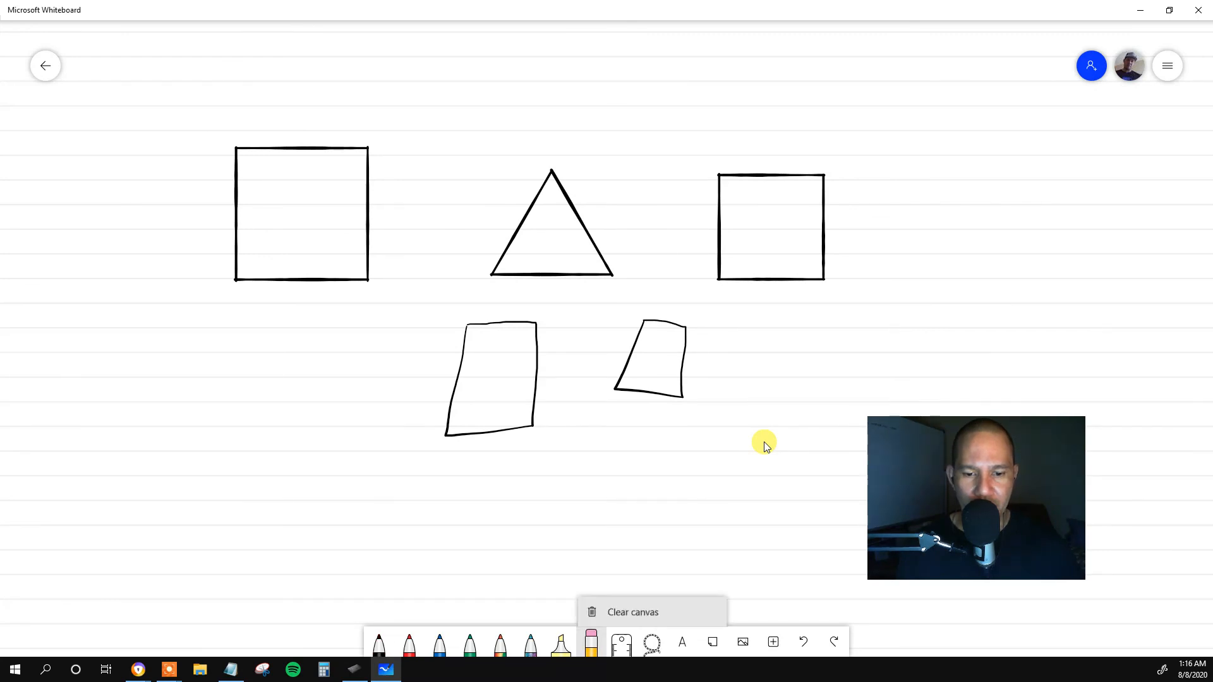
click(632, 612)
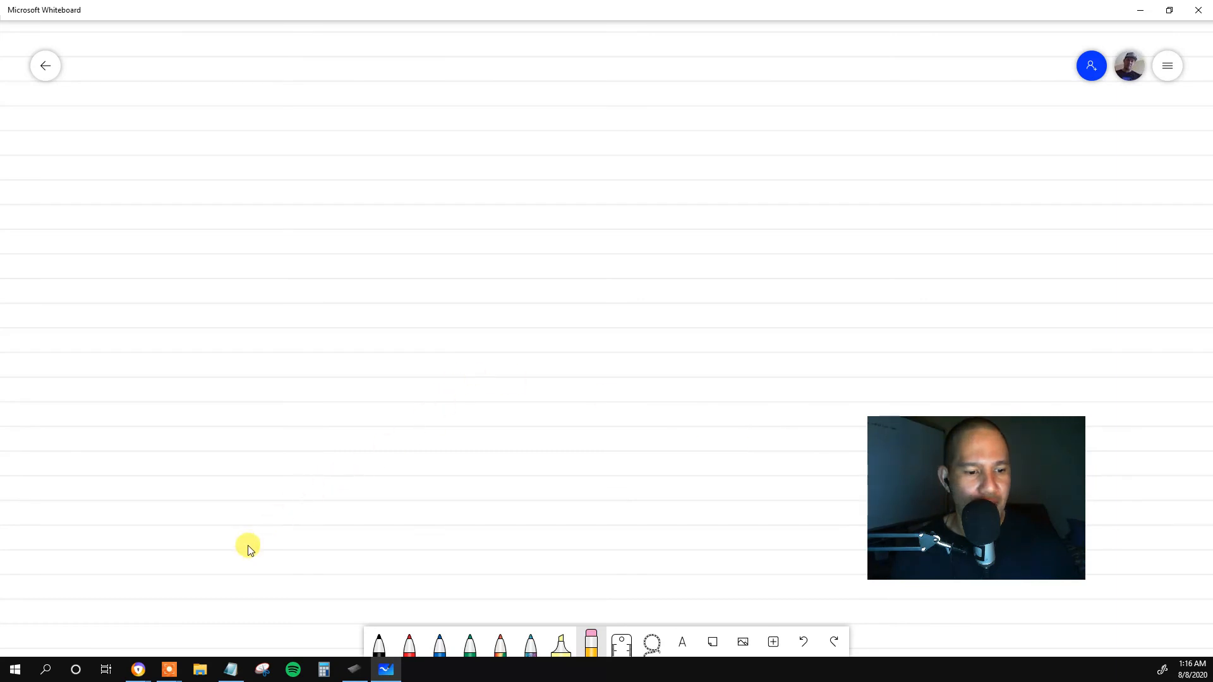
Review the pen's Tip Feel and the Mapping orientation and screen area in Wacom Tablet Properties, and return to Microsoft Whiteboard.
click(359, 671)
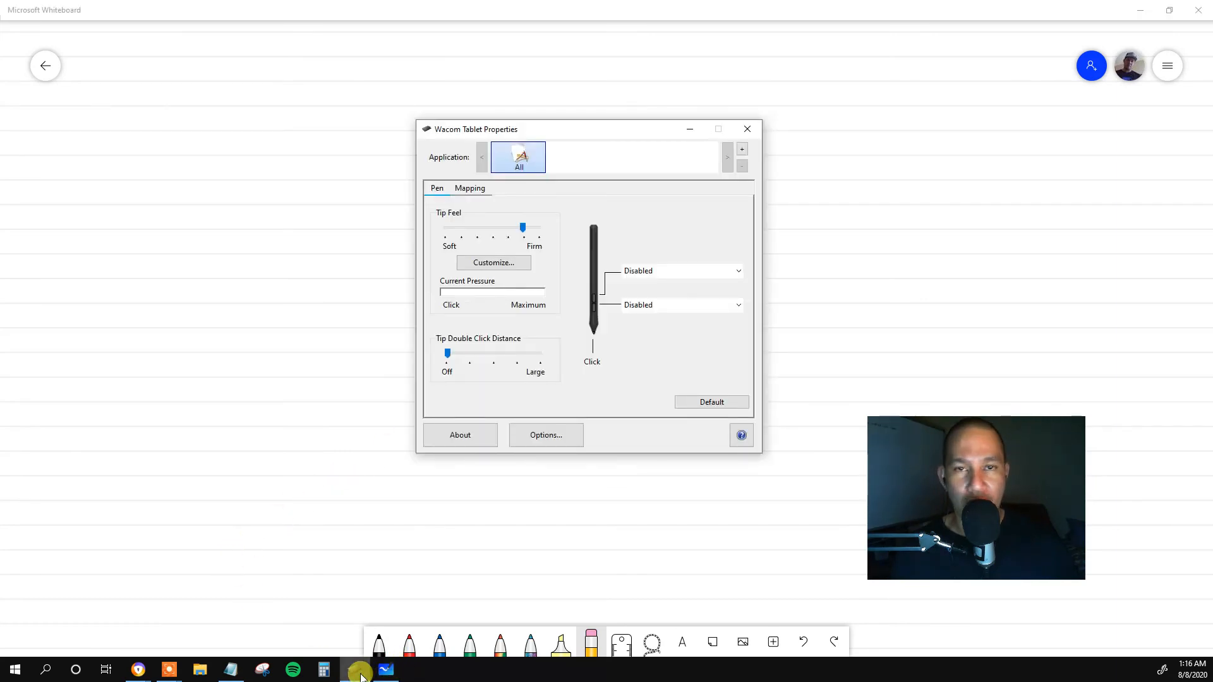
click(359, 671)
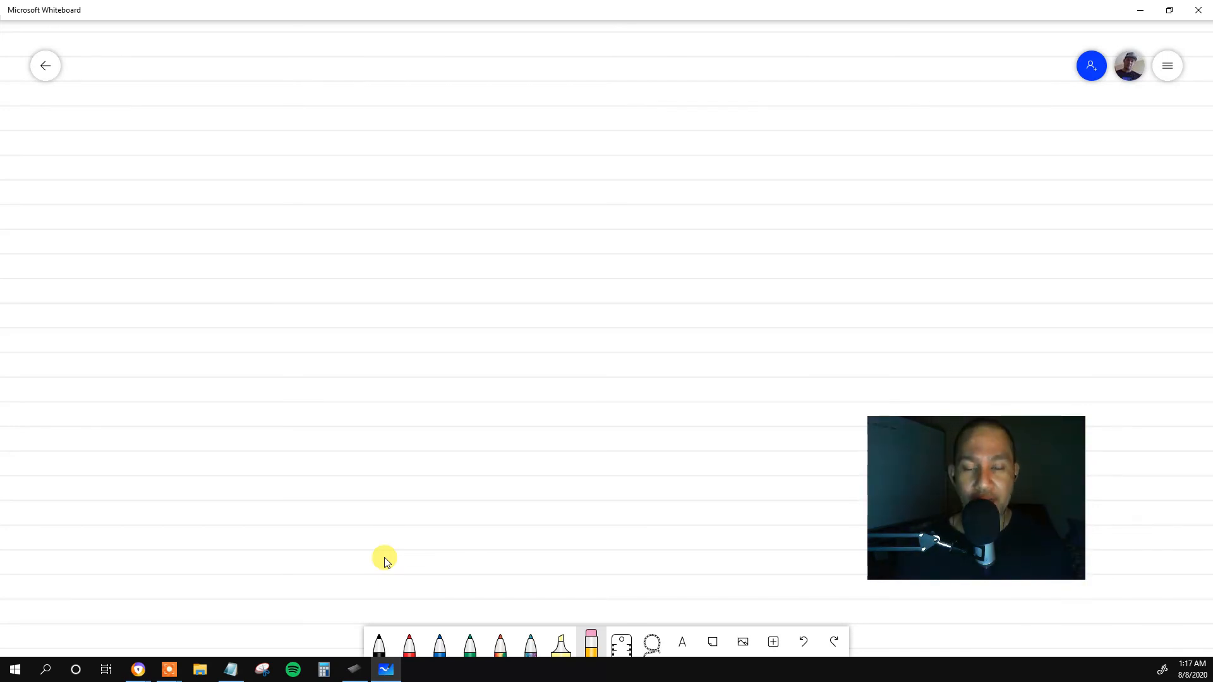
click(358, 670)
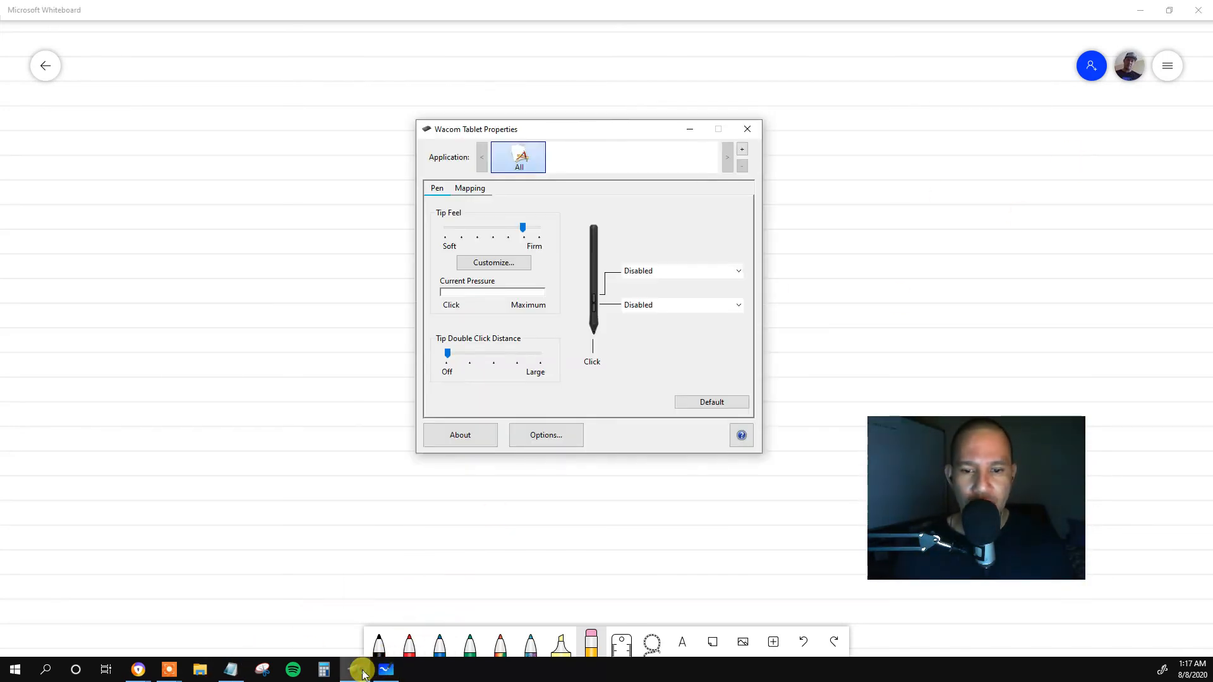
click(470, 189)
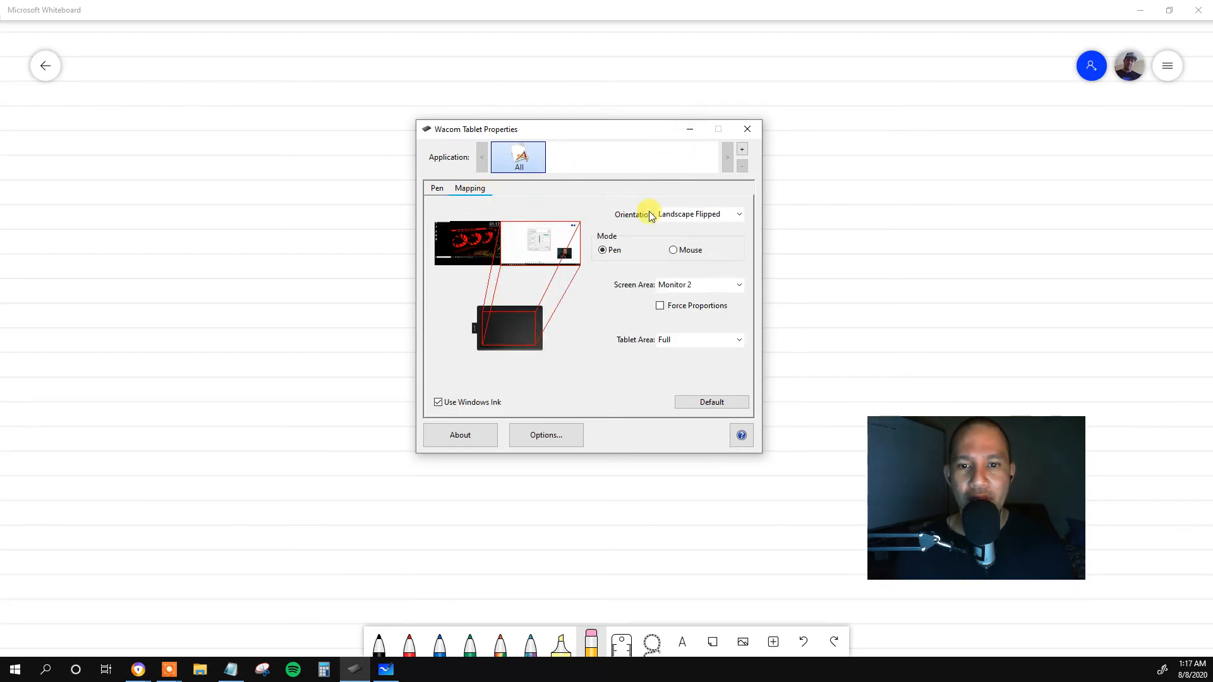
click(692, 215)
click(686, 247)
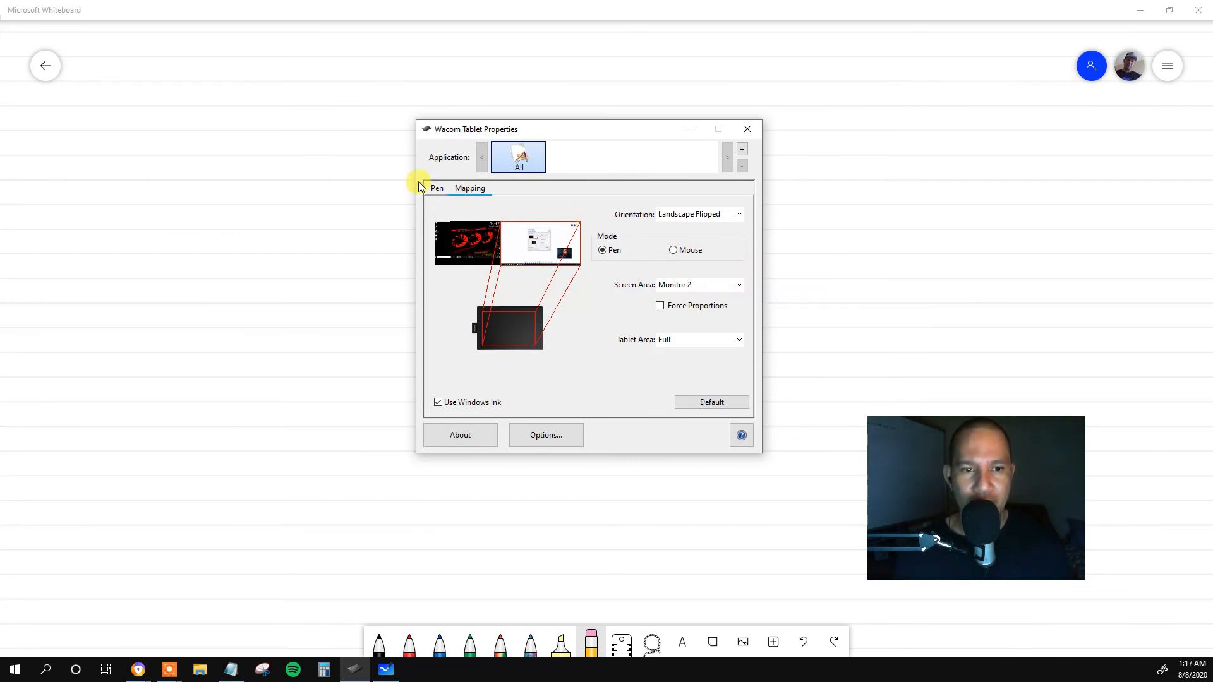
click(441, 190)
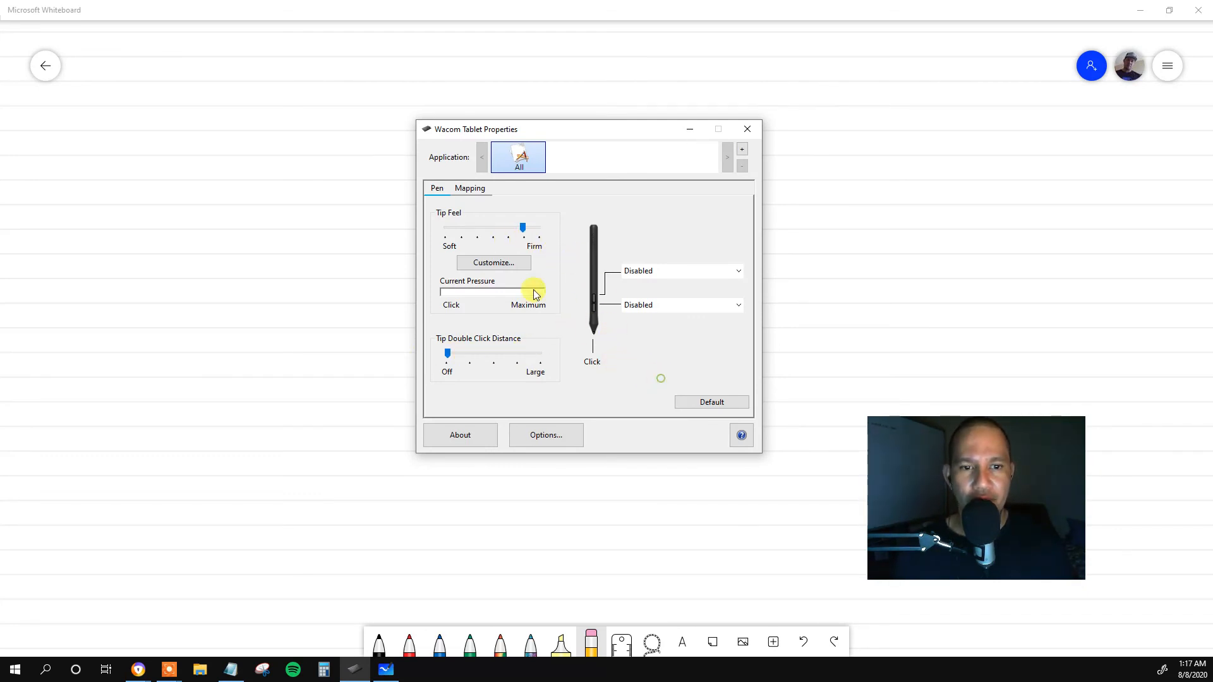
click(465, 191)
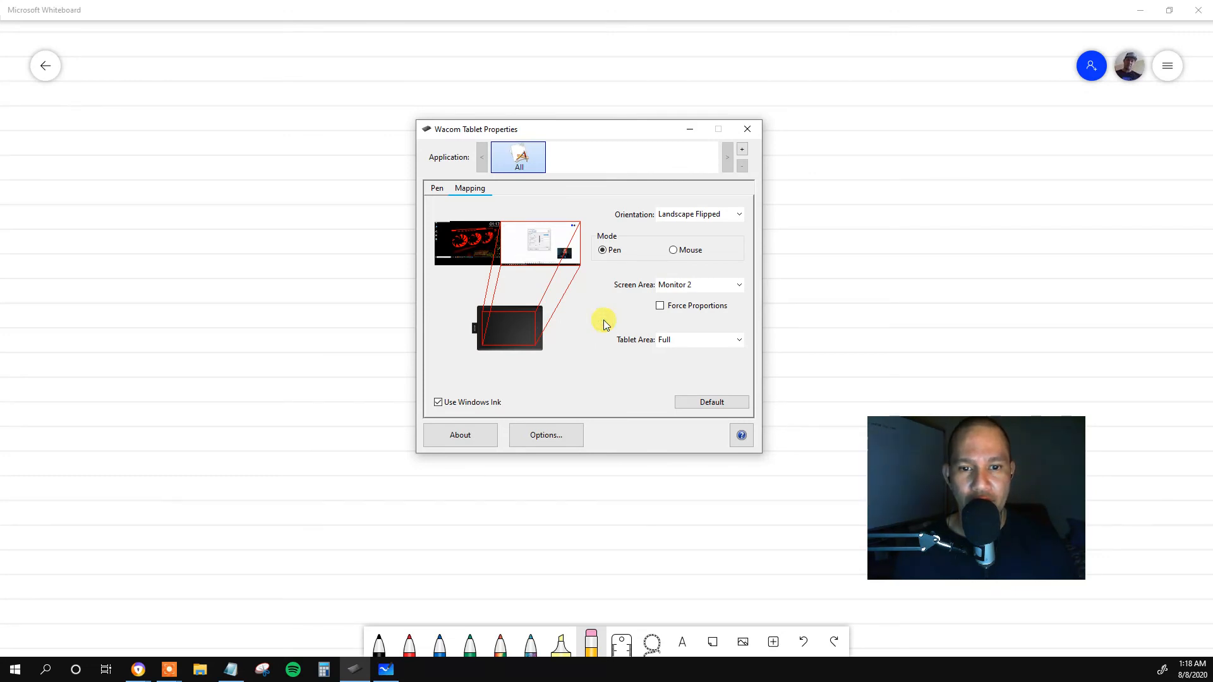
click(802, 209)
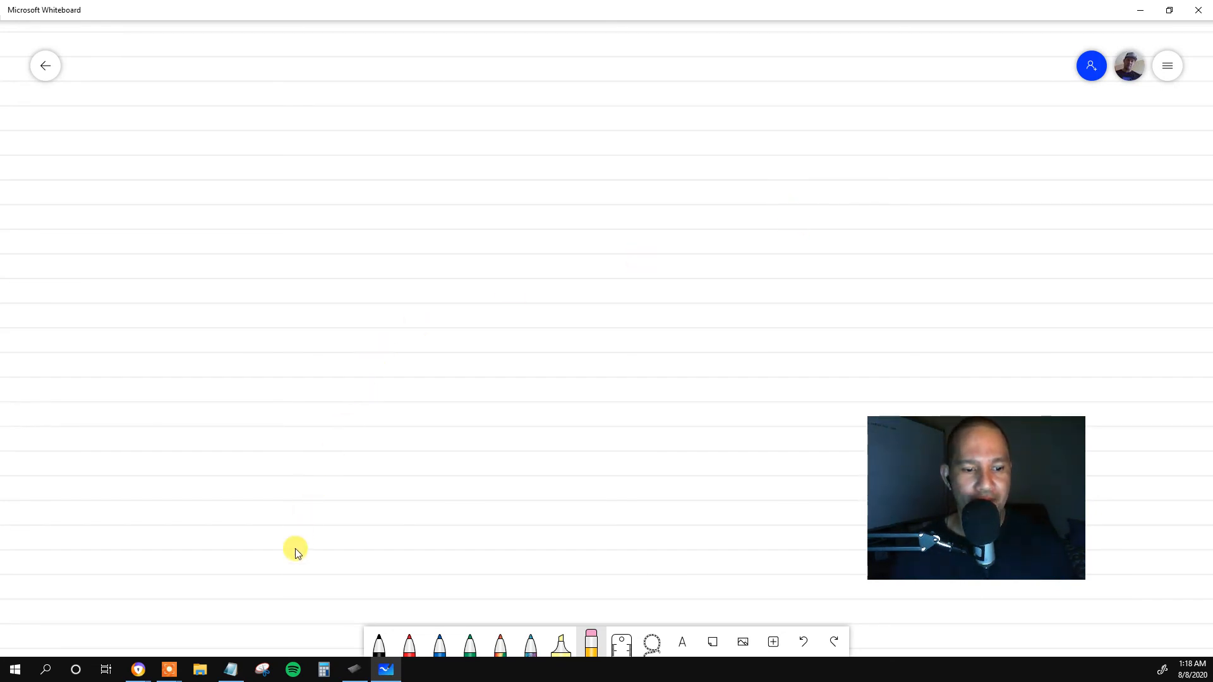
Bring up the recording controls of Icecream Screen Recorder.
mouse_move(169, 668)
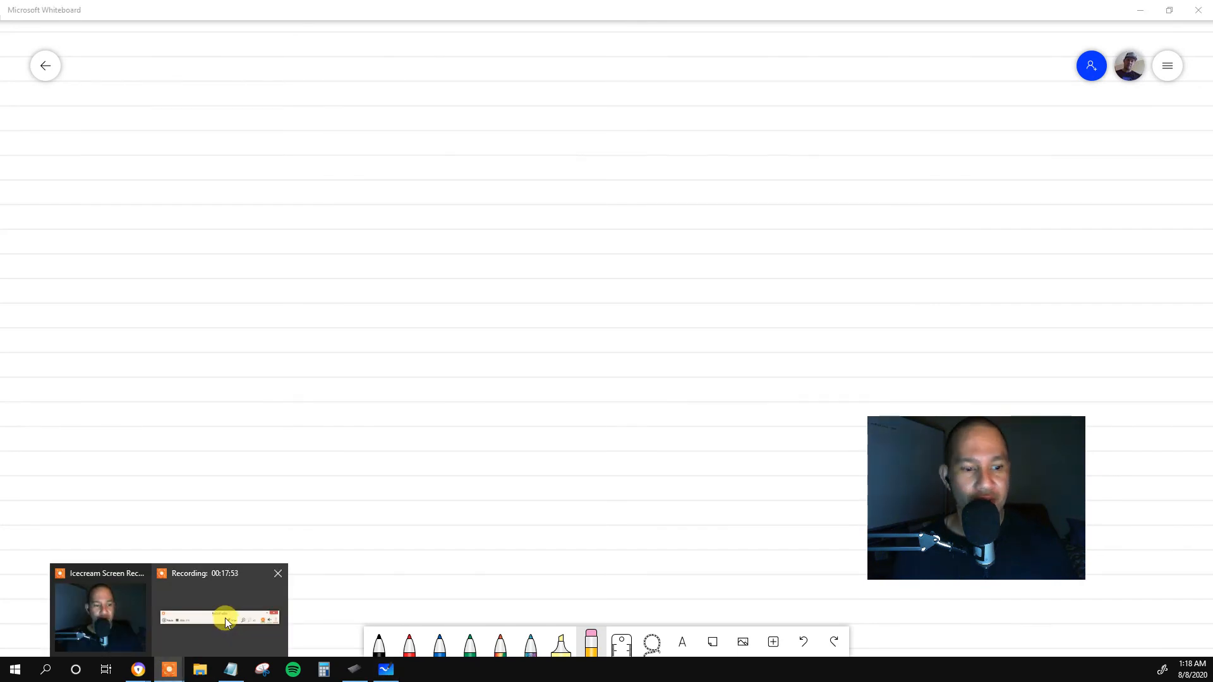
click(203, 613)
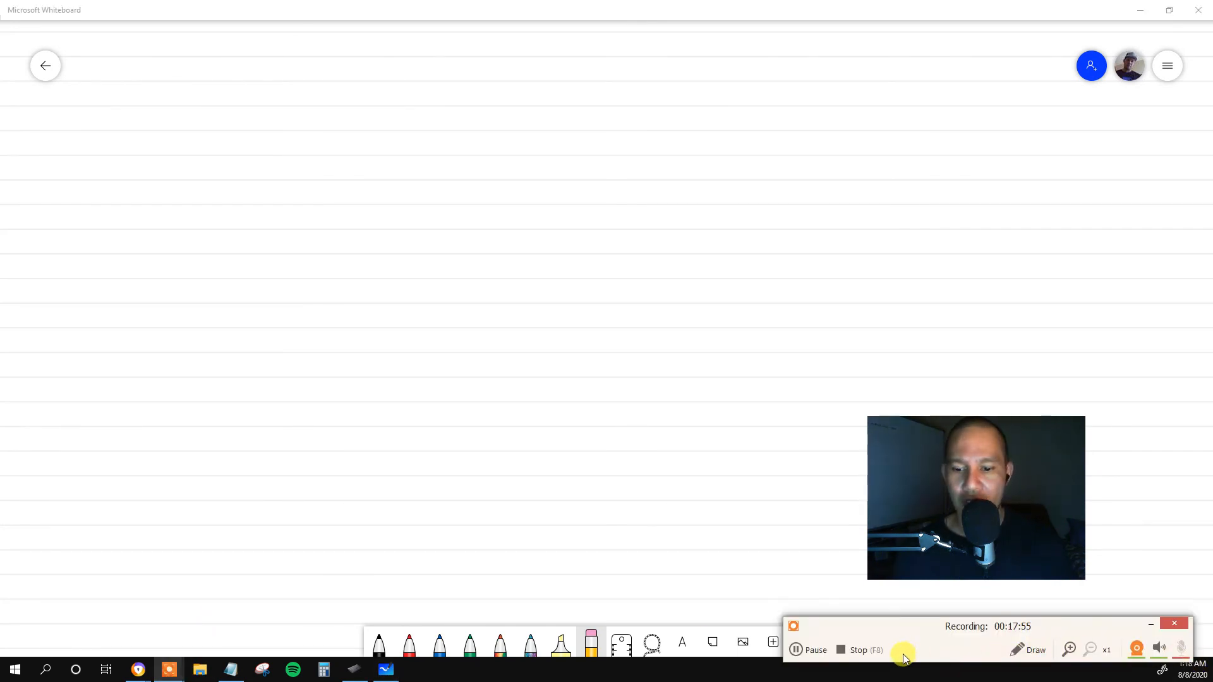